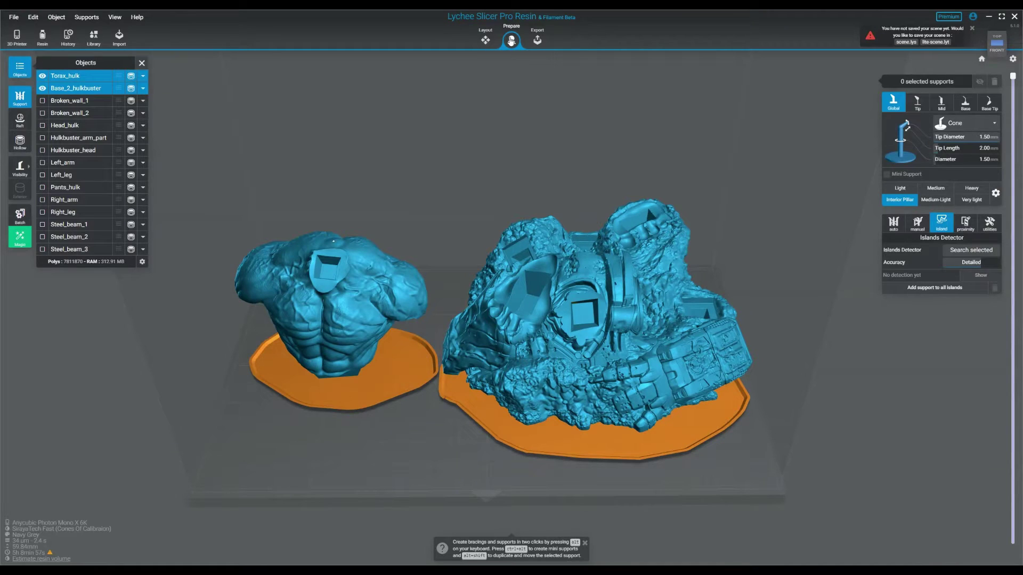
# - Enable 2D hollowing on the torso and base models and lower the layer preview to expose their lattice-filled cross-sections
pyautogui.click(20, 141)
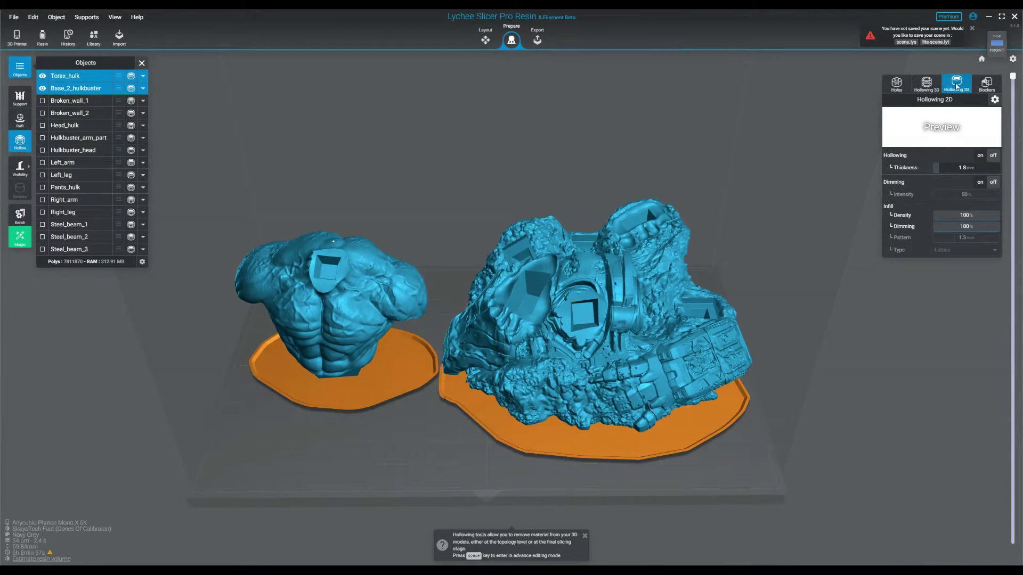
pyautogui.click(980, 156)
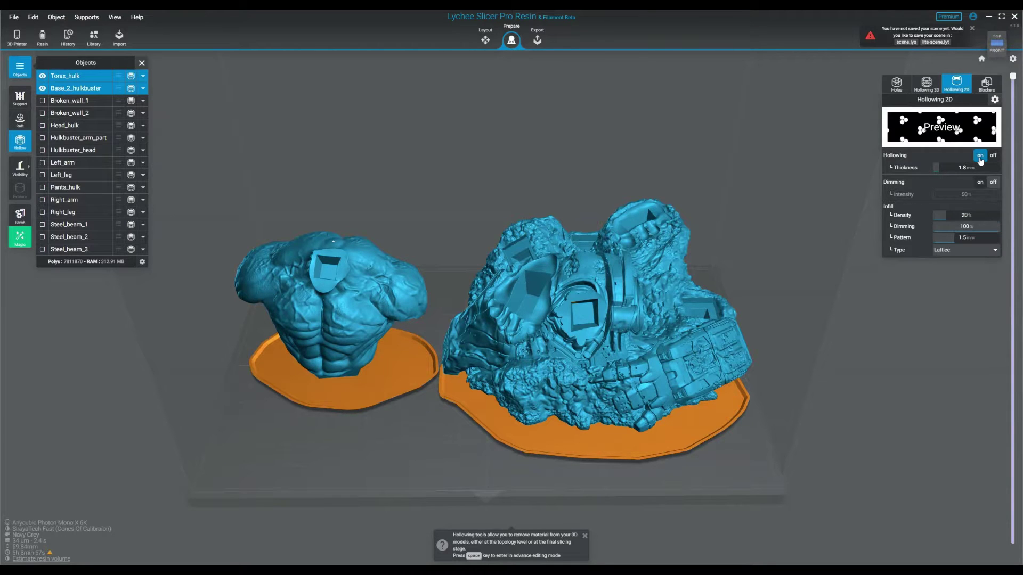
pyautogui.moveTo(1013, 76); pyautogui.dragTo(979, 337)
pyautogui.scroll(3, 799, 202)
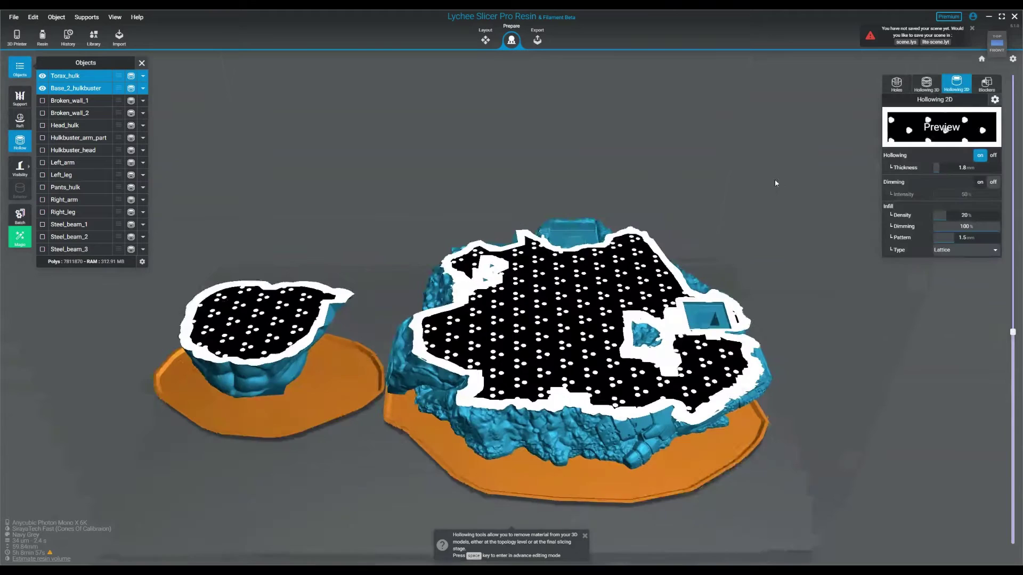
pyautogui.moveTo(776, 181); pyautogui.dragTo(752, 184, button='right')
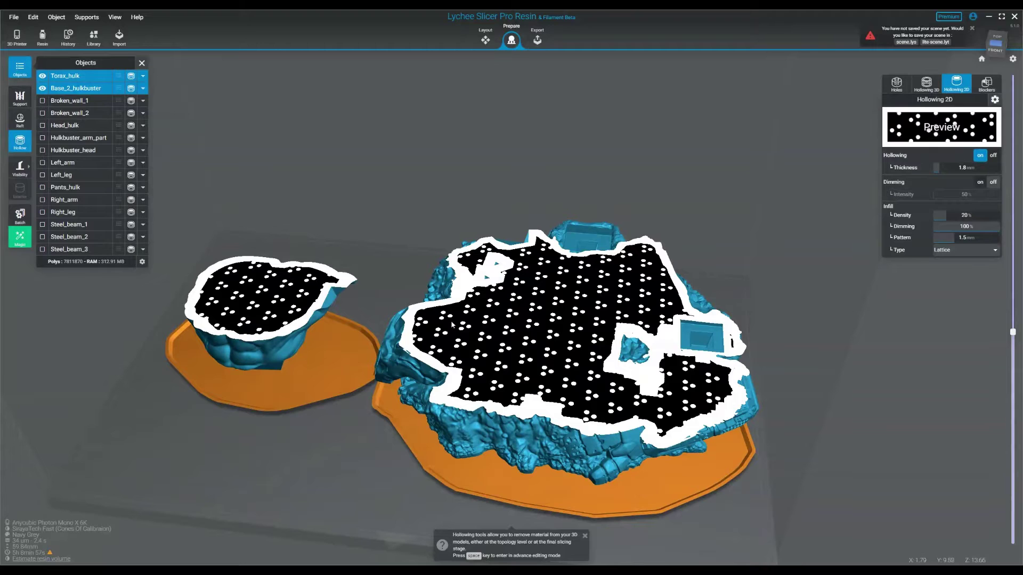
pyautogui.moveTo(786, 324); pyautogui.dragTo(803, 318, button='right')
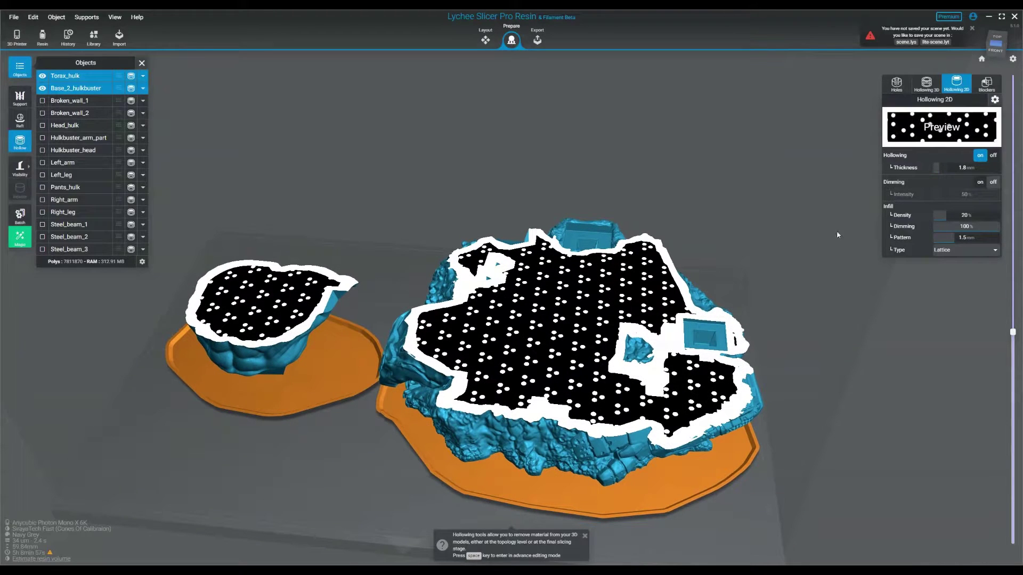
# - Try a hollowing wall thickness of 1.0 mm, and return it to 1.8 mm
pyautogui.click(933, 168)
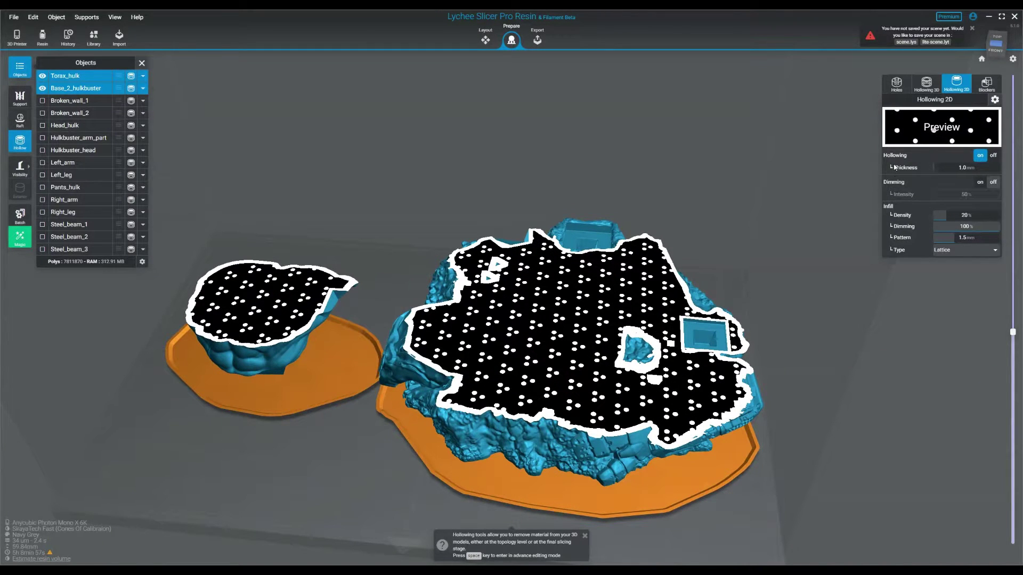
pyautogui.moveTo(933, 169)
pyautogui.mouseDown()
pyautogui.moveTo(958, 168)
pyautogui.moveTo(933, 167)
pyautogui.mouseUp()
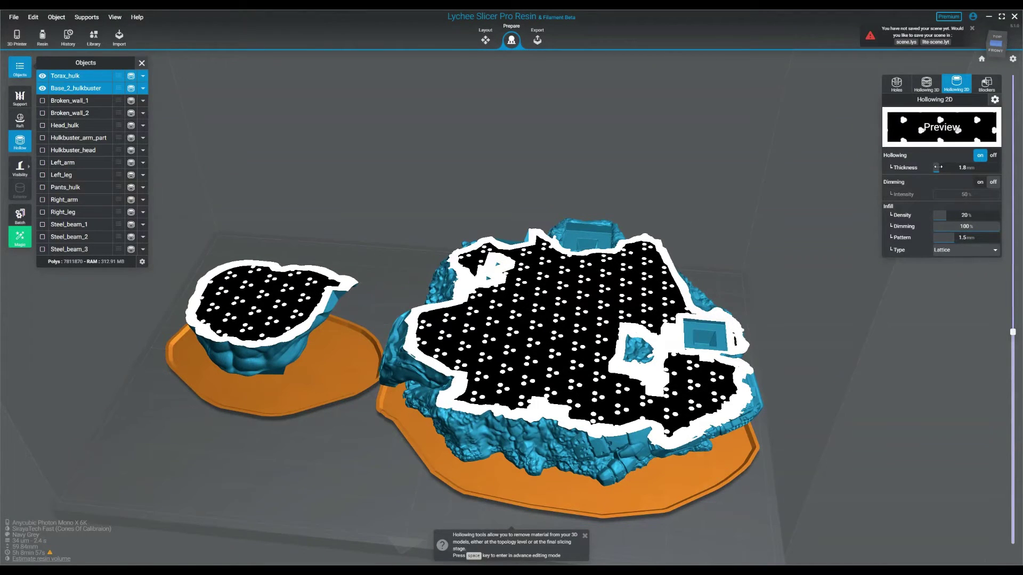
pyautogui.moveTo(746, 217); pyautogui.dragTo(783, 214, button='right')
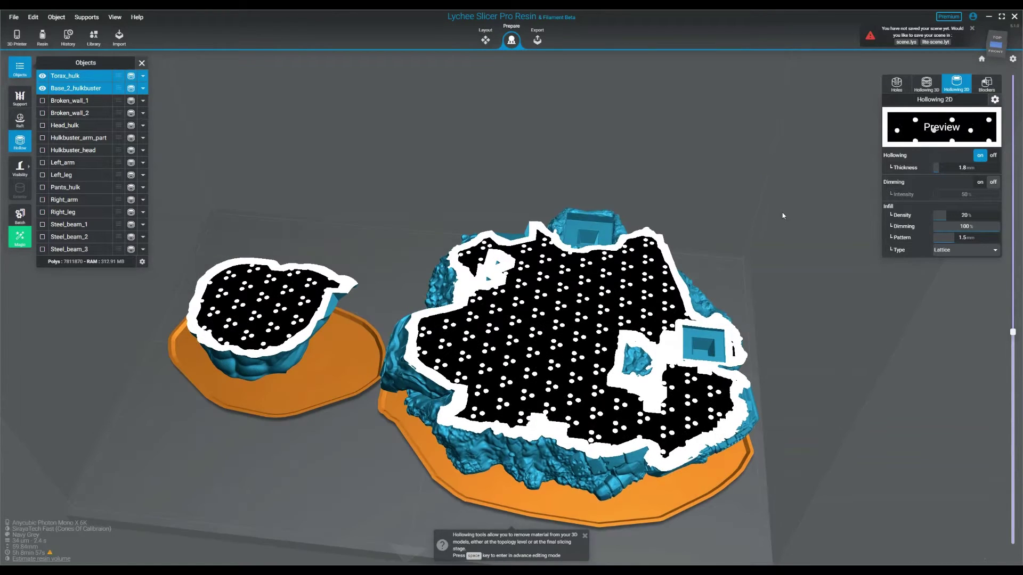
pyautogui.moveTo(783, 214); pyautogui.dragTo(854, 176, button='middle')
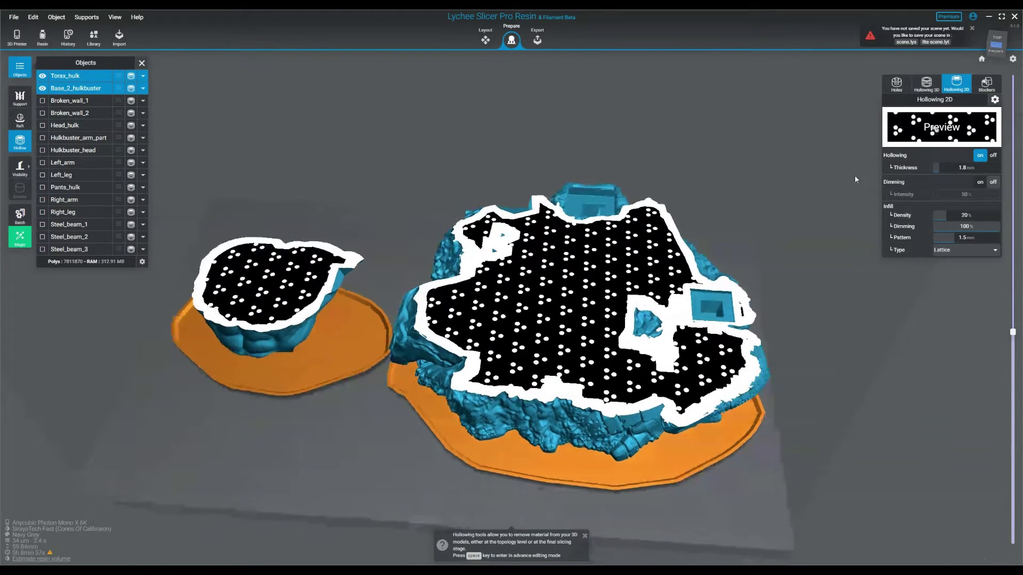
# - Turn on dimming at 50% intensity and inspect the infill dots of the base's cross-section up close
pyautogui.click(981, 182)
pyautogui.scroll(5, 654, 302)
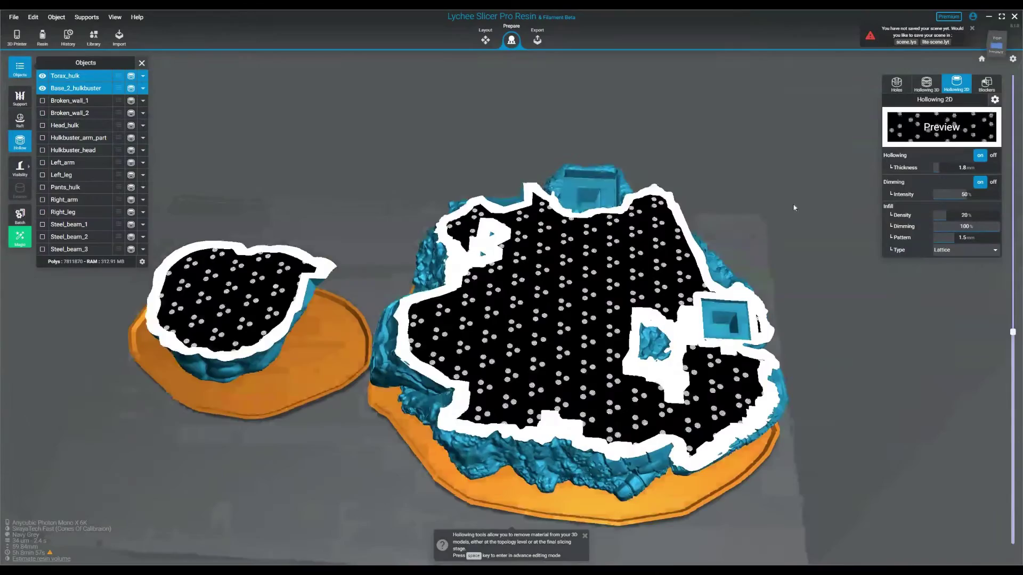
pyautogui.scroll(8, 653, 302)
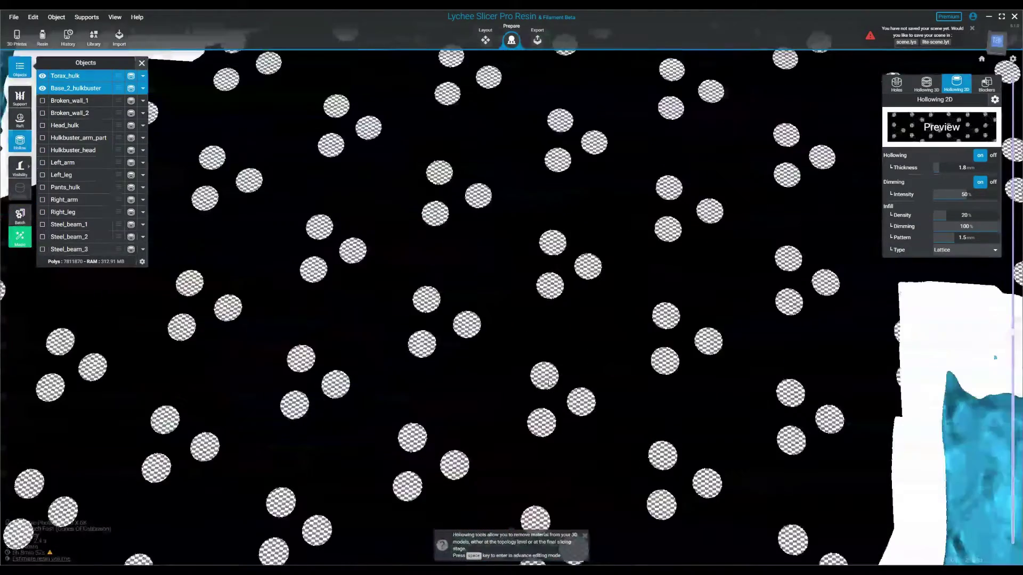
pyautogui.scroll(-10, 573, 372)
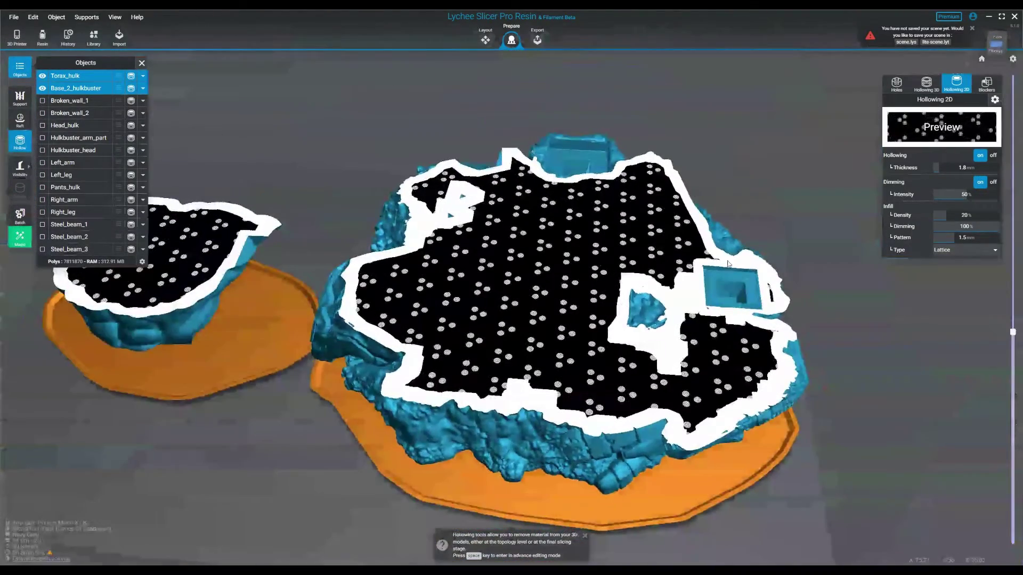
pyautogui.moveTo(729, 264); pyautogui.dragTo(801, 238, button='right')
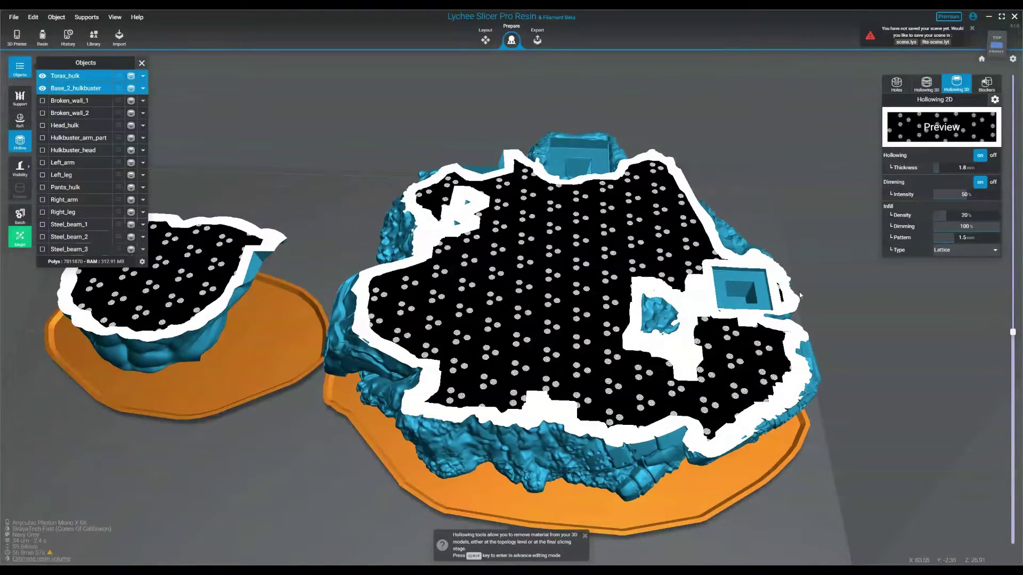
# - Turn dimming off for the 2D hollowing and inspect the lattice across both cross-sections
pyautogui.moveTo(1014, 331); pyautogui.dragTo(1014, 332)
pyautogui.scroll(-2, 816, 306)
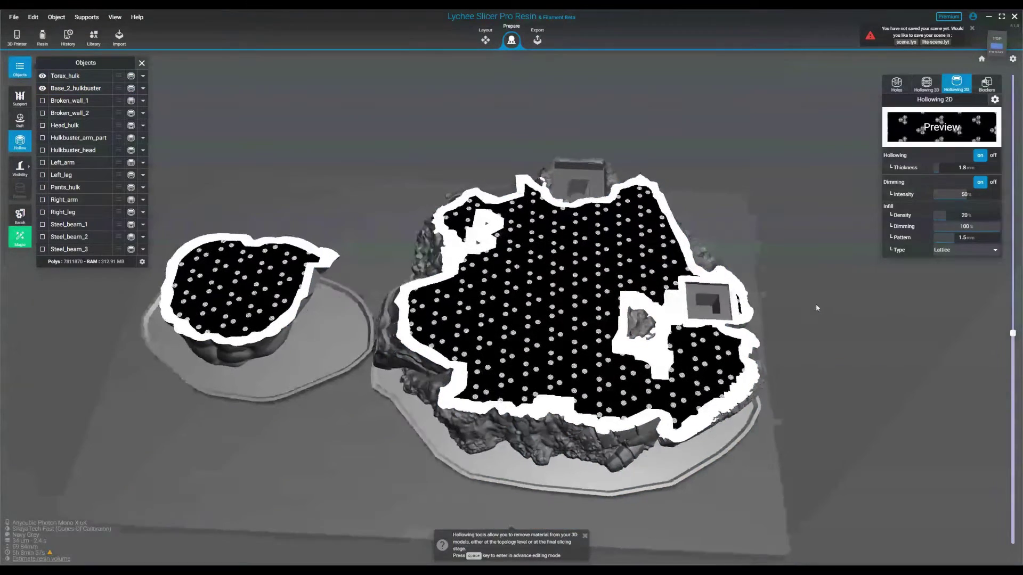
pyautogui.scroll(1, 585, 346)
pyautogui.scroll(1, 586, 346)
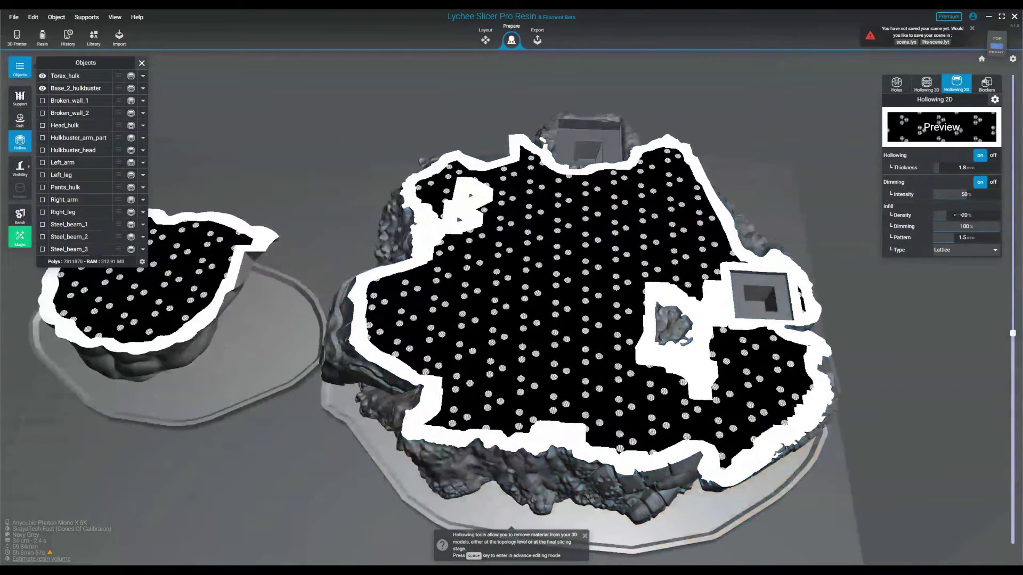
pyautogui.click(993, 182)
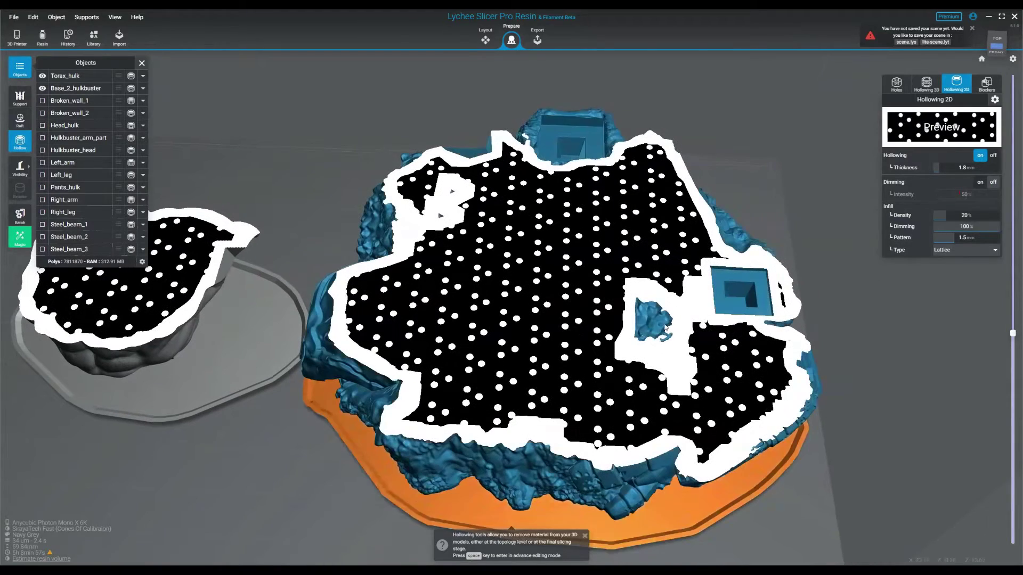
pyautogui.scroll(-1, 891, 362)
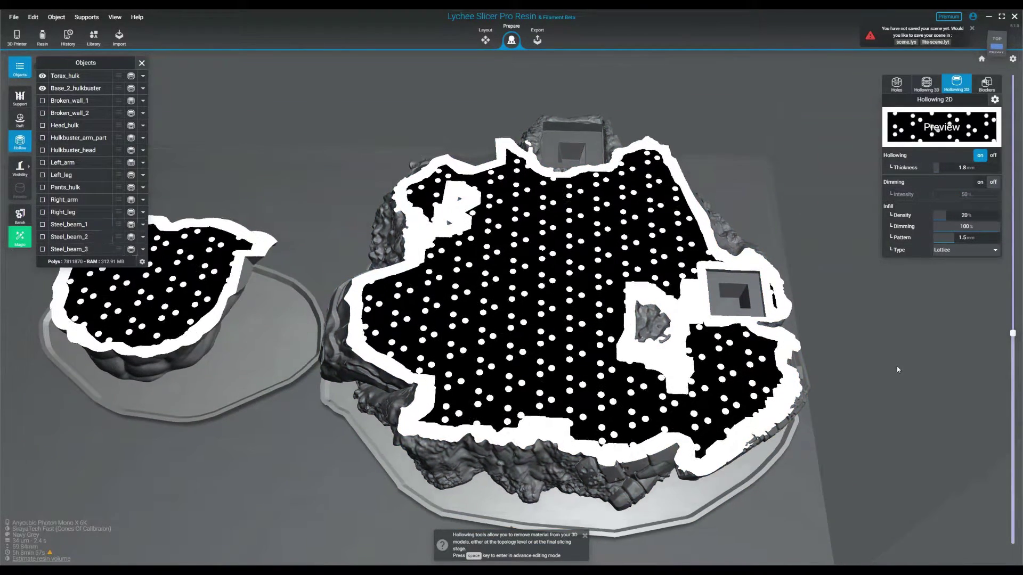
pyautogui.scroll(-2, 945, 361)
# - Return the infill dimming to 100%, try an infill density of 61%, and inspect the denser lattice in the base
pyautogui.moveTo(947, 359); pyautogui.dragTo(947, 291)
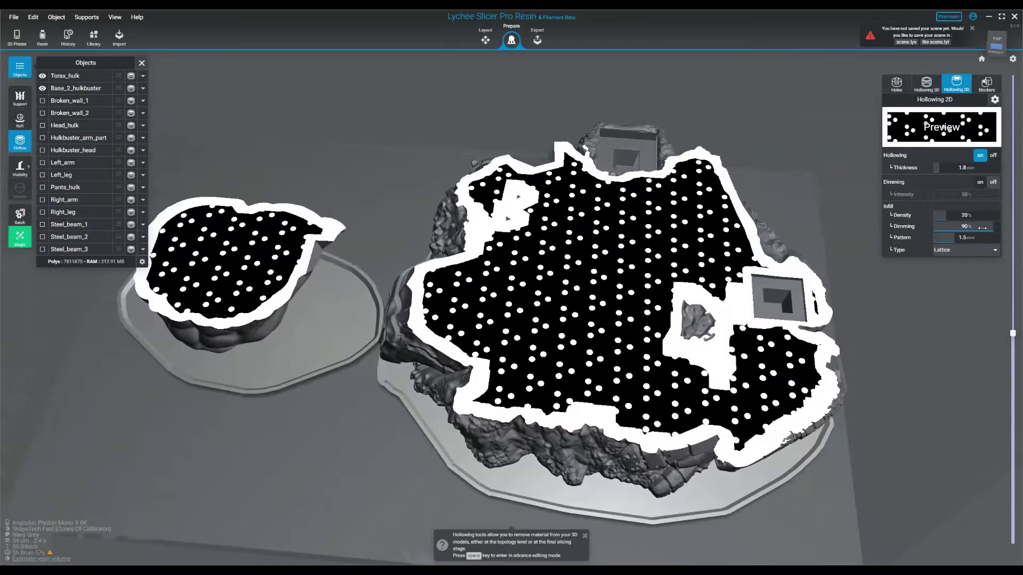
pyautogui.moveTo(982, 228); pyautogui.dragTo(999, 227)
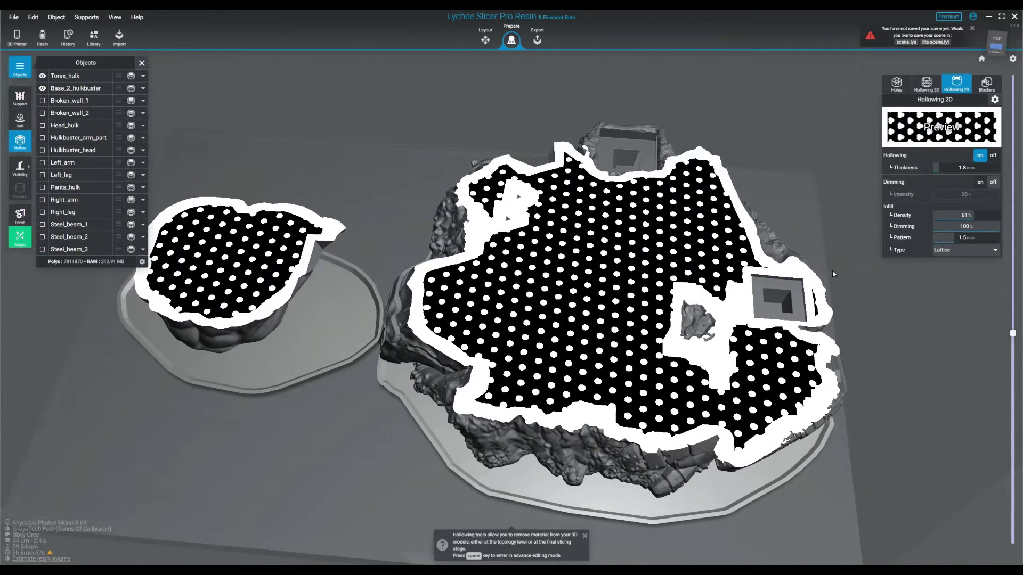
pyautogui.scroll(8, 597, 346)
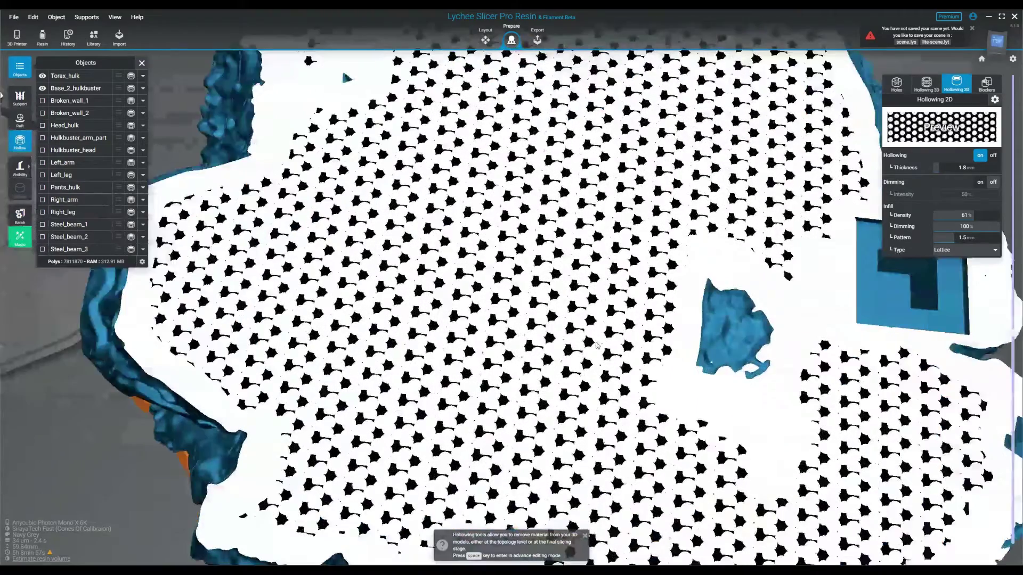
pyautogui.moveTo(596, 345); pyautogui.dragTo(568, 299)
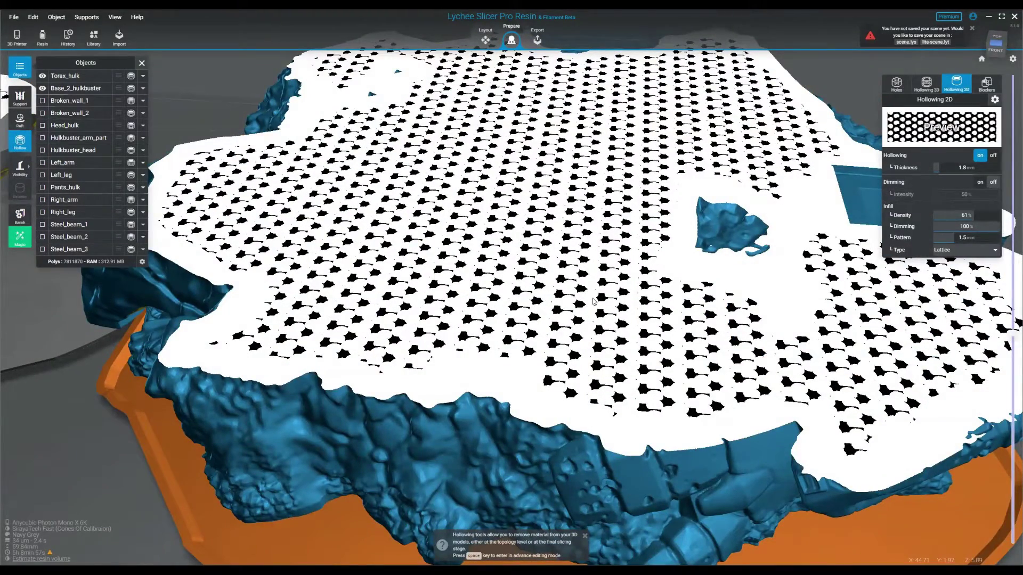
pyautogui.scroll(-8, 593, 301)
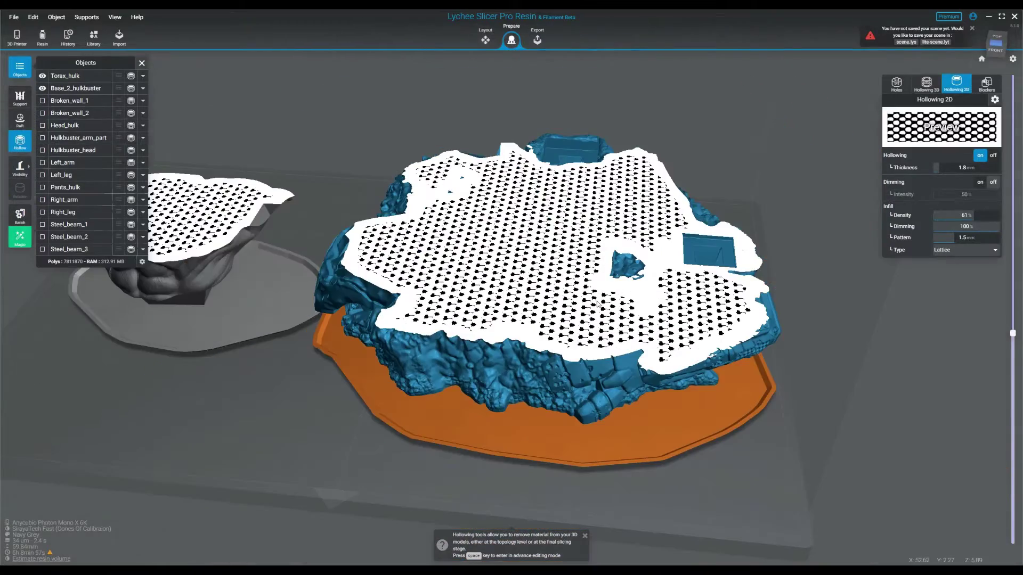
pyautogui.scroll(-3, 597, 302)
# - Try an infill density of 24% and compare the lattice at neighbouring layers
pyautogui.moveTo(733, 238); pyautogui.dragTo(749, 266)
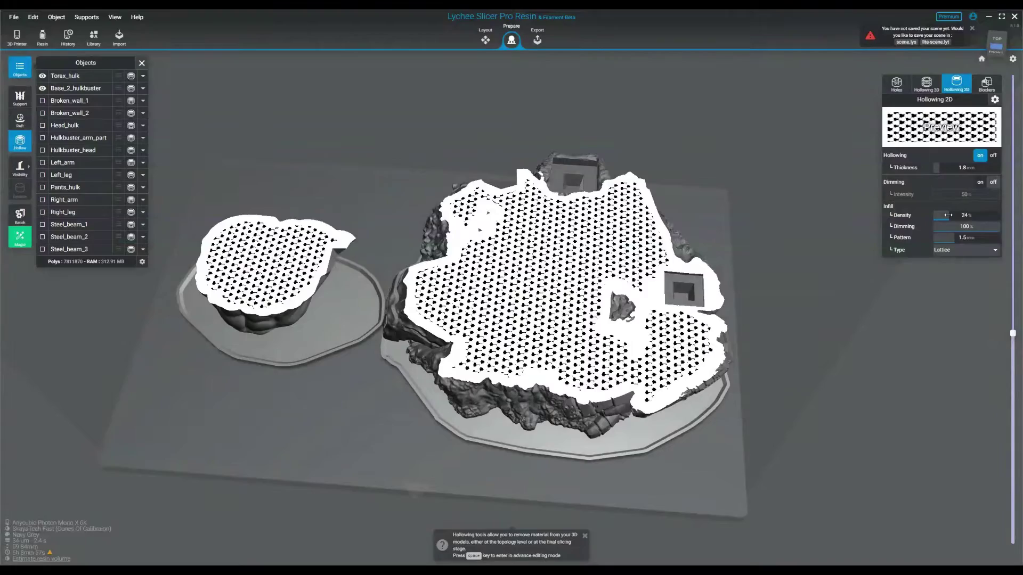
pyautogui.scroll(3, 577, 275)
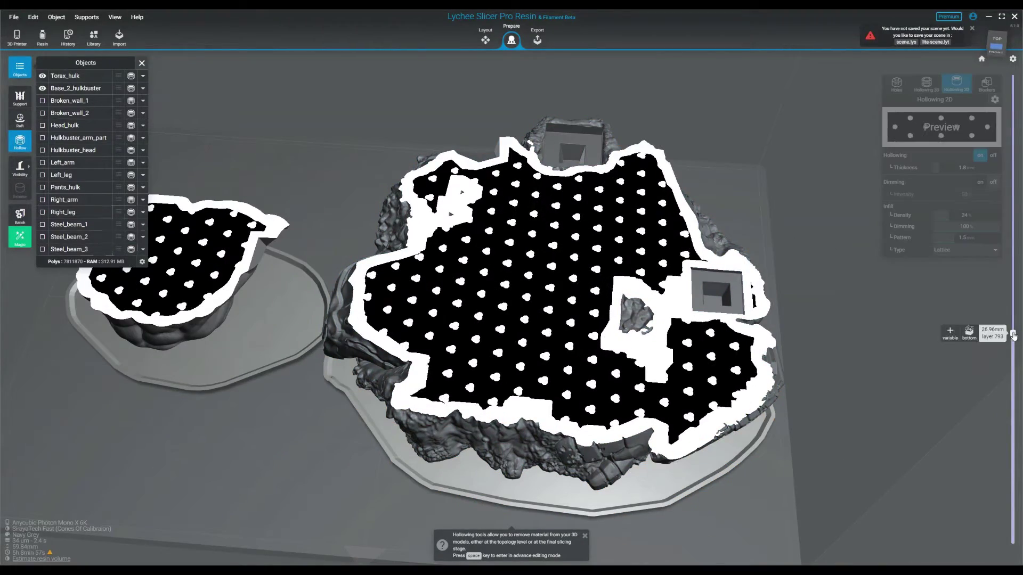
pyautogui.moveTo(1014, 335)
pyautogui.mouseDown()
pyautogui.moveTo(1013, 363)
pyautogui.moveTo(1013, 331)
pyautogui.mouseUp()
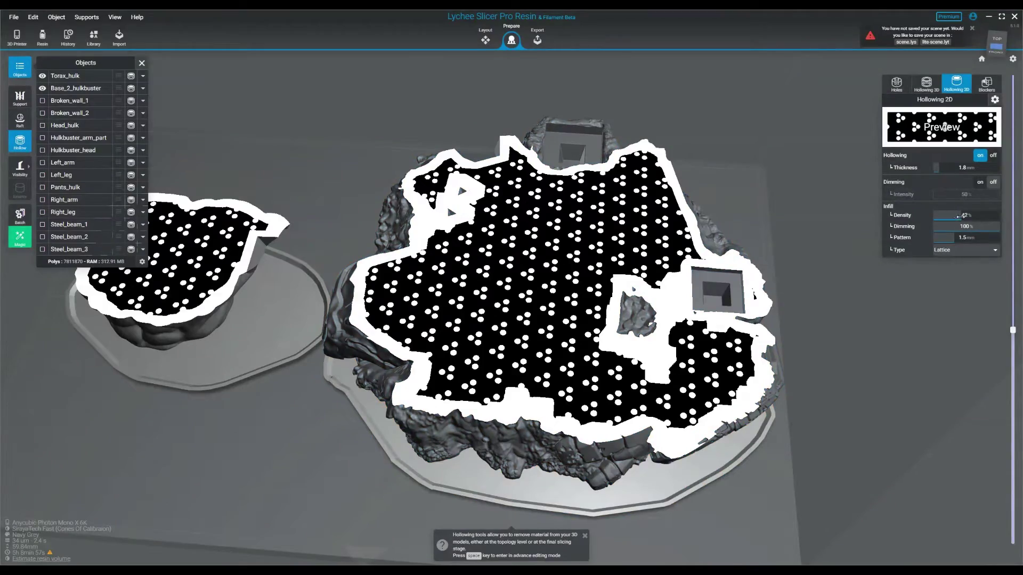
# - Set the infill density to 15% and check the lattice at lower layer heights
pyautogui.moveTo(1013, 330); pyautogui.dragTo(1012, 365)
pyautogui.moveTo(944, 218); pyautogui.dragTo(941, 218)
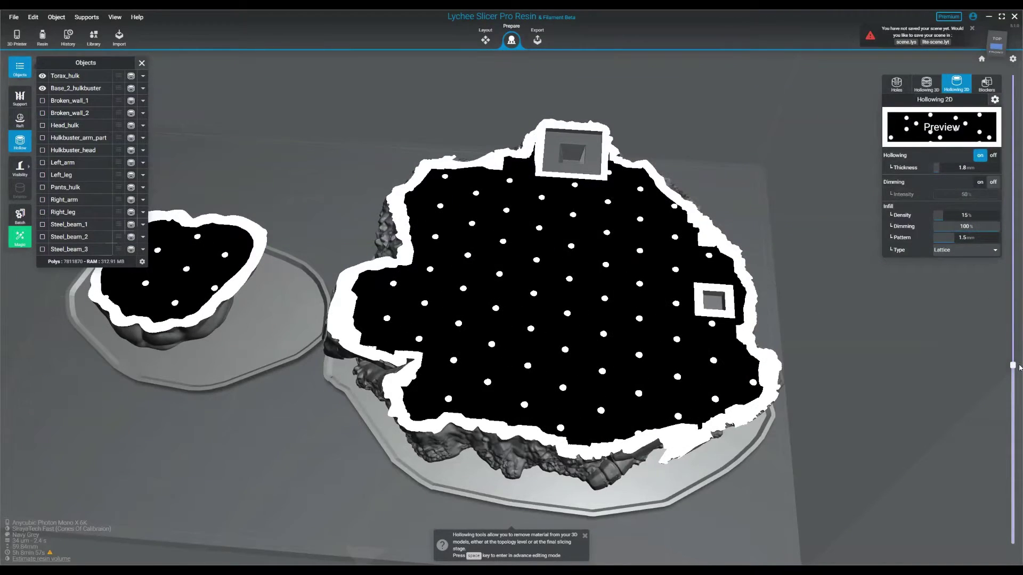
pyautogui.moveTo(1014, 366); pyautogui.dragTo(1014, 346)
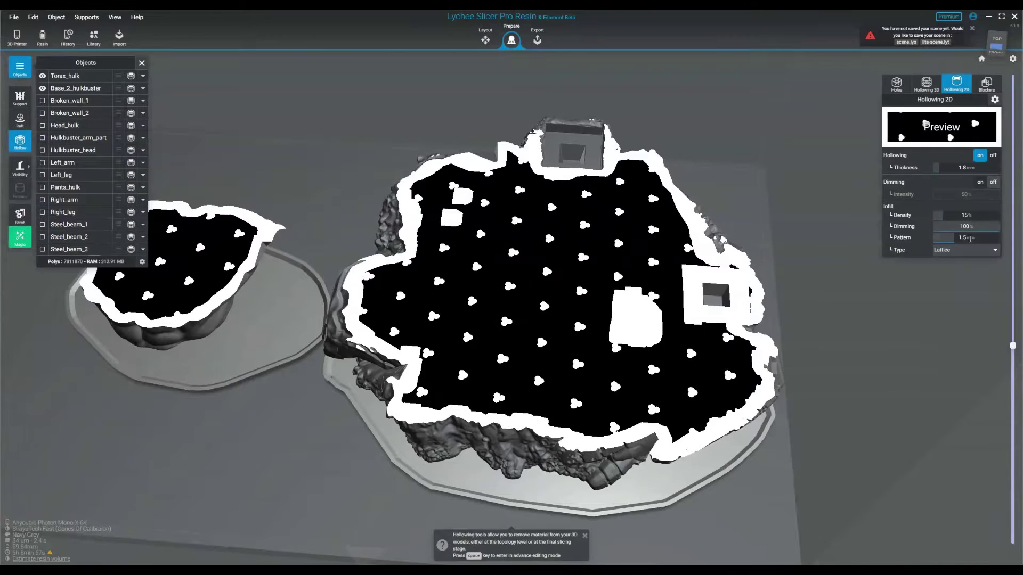
# - Try infill pattern sizes of 1.8 mm and 2.5 mm at different layers, and return the pattern to 1.5 mm
pyautogui.moveTo(958, 238); pyautogui.dragTo(960, 239)
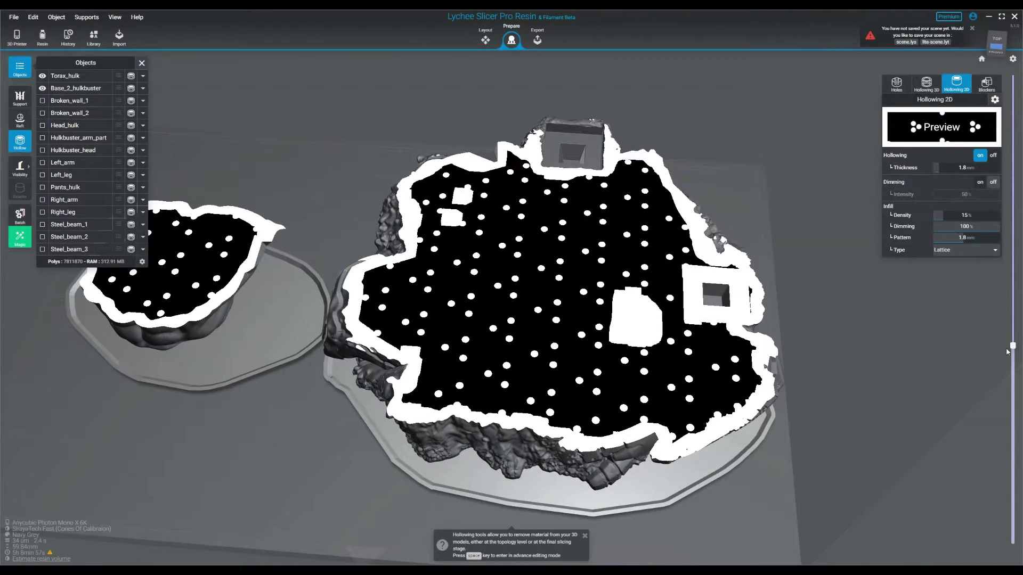
pyautogui.moveTo(1012, 346)
pyautogui.mouseDown()
pyautogui.moveTo(1011, 303)
pyautogui.moveTo(1008, 354)
pyautogui.mouseUp()
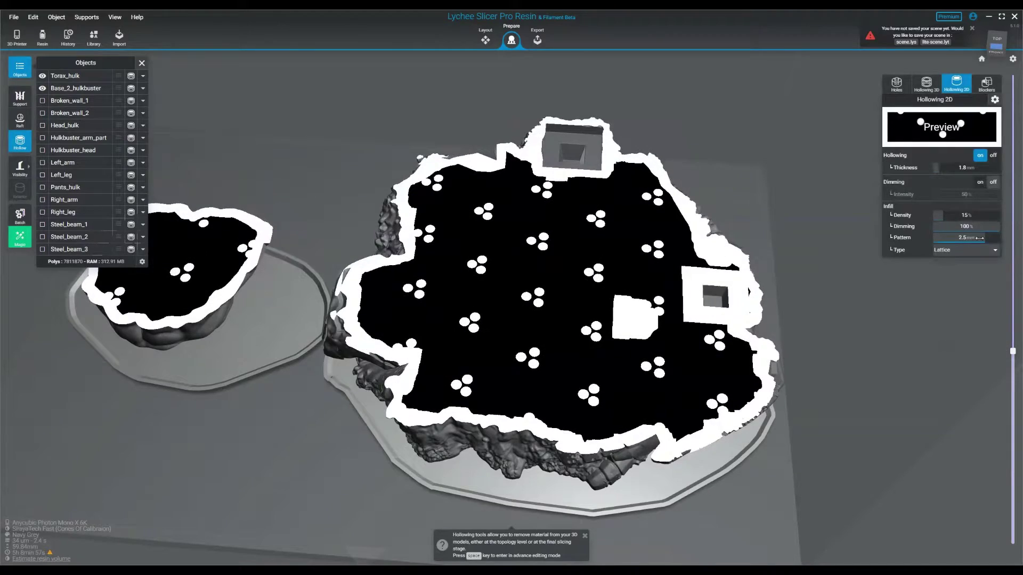
pyautogui.moveTo(969, 241); pyautogui.dragTo(952, 237)
pyautogui.moveTo(1014, 352); pyautogui.dragTo(994, 374)
pyautogui.moveTo(932, 353); pyautogui.dragTo(922, 343, button='right')
pyautogui.scroll(-2, 922, 343)
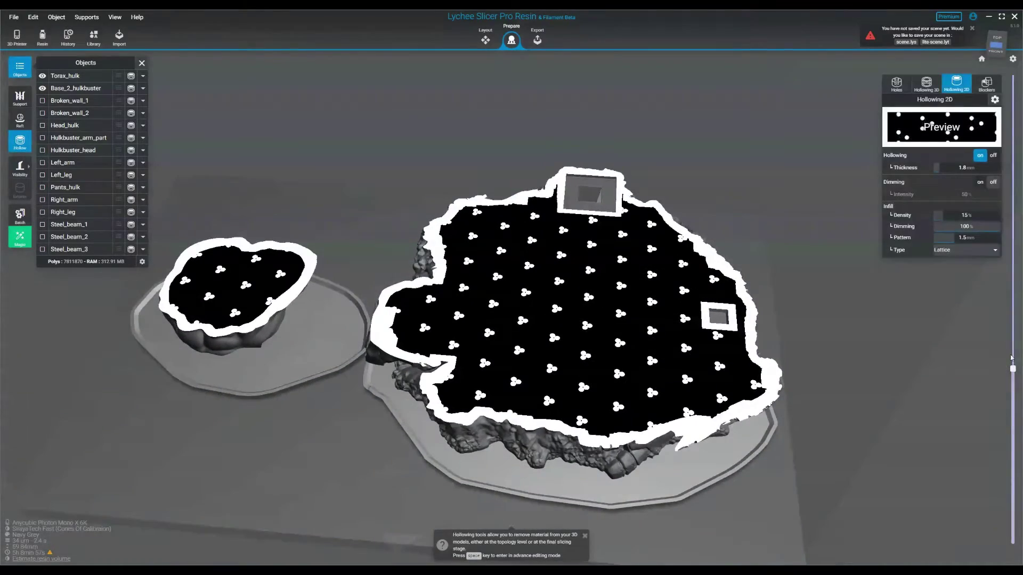
# - Try the Double Lattice infill type on the cross-sections, and switch back to Lattice
pyautogui.moveTo(1012, 369)
pyautogui.mouseDown()
pyautogui.moveTo(1011, 302)
pyautogui.moveTo(1013, 373)
pyautogui.moveTo(1013, 361)
pyautogui.mouseUp()
pyautogui.moveTo(825, 317); pyautogui.dragTo(824, 301, button='right')
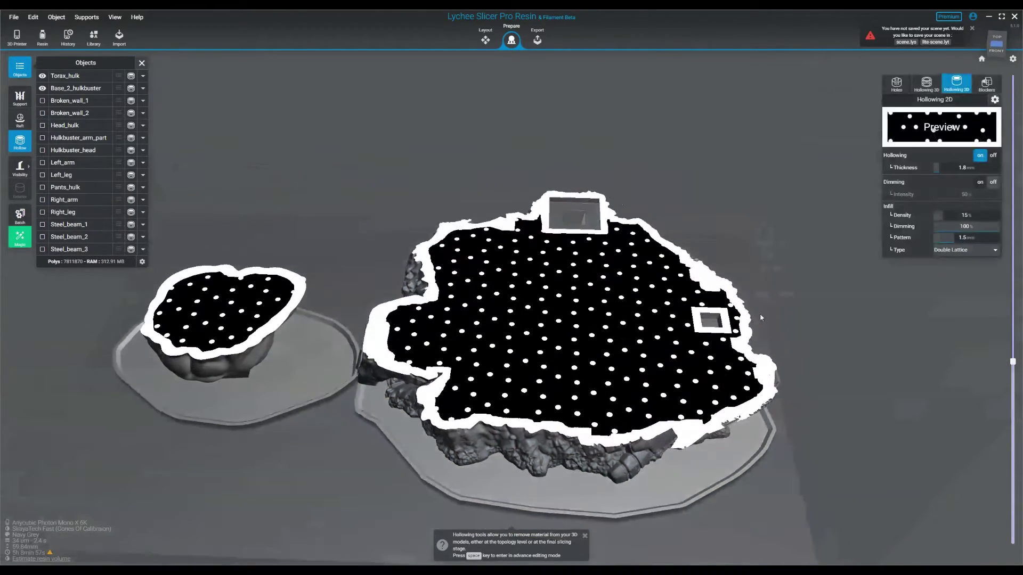
pyautogui.click(964, 261)
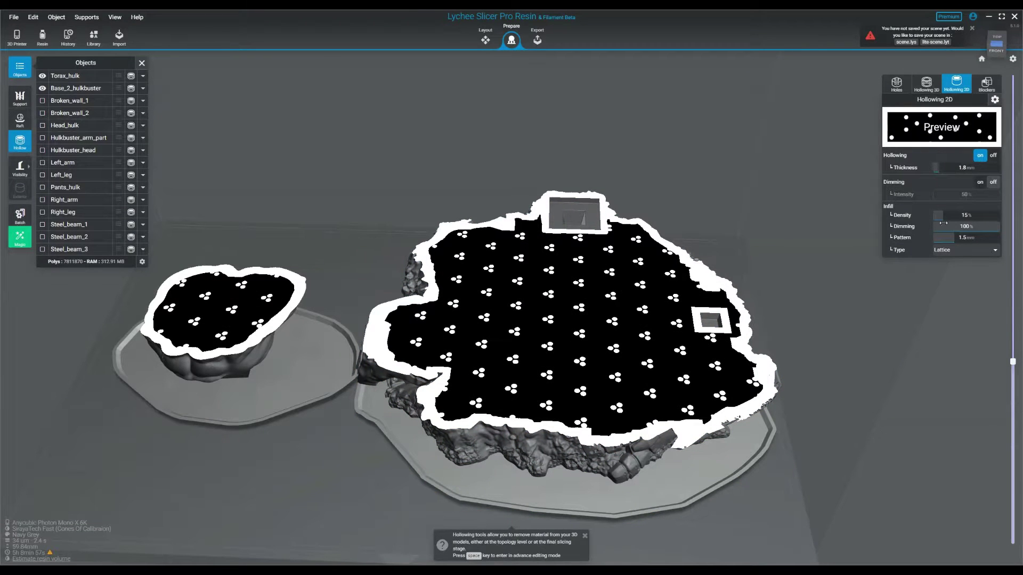
# - Examine the lattice infill and outer walls of both models at a higher layer
pyautogui.scroll(-3, 815, 187)
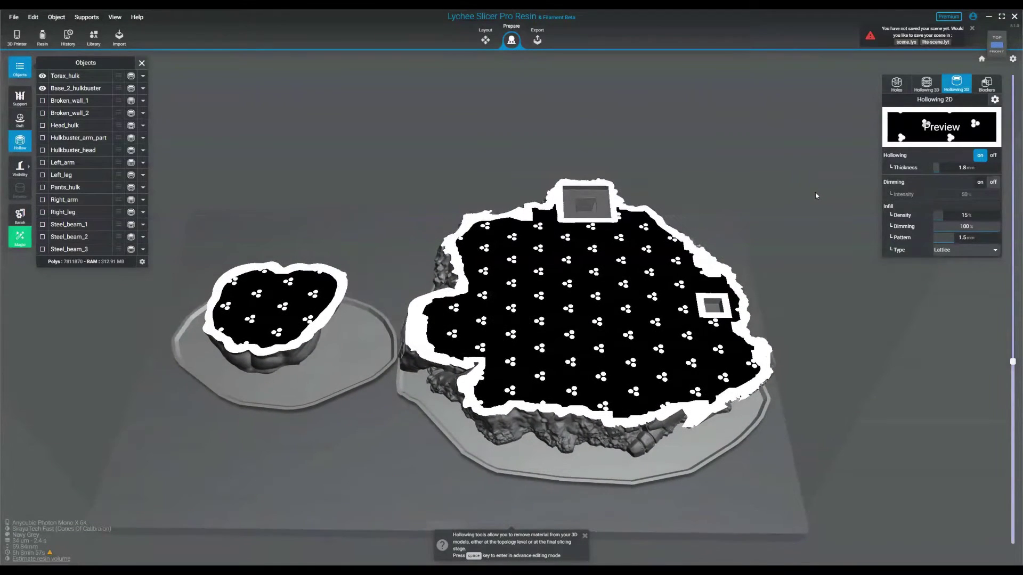
pyautogui.moveTo(815, 196); pyautogui.dragTo(801, 199)
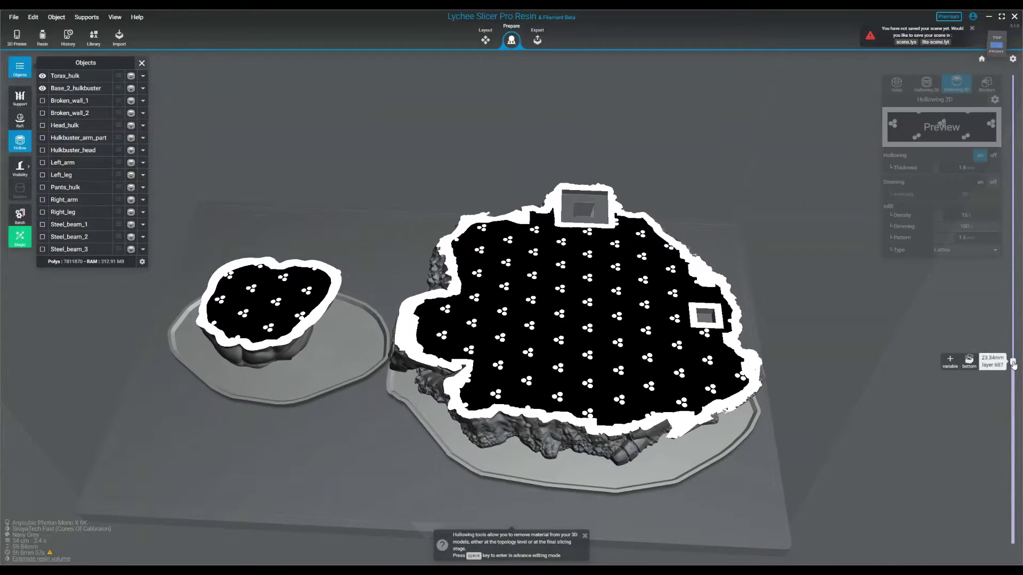
pyautogui.moveTo(1012, 361); pyautogui.dragTo(1011, 312)
pyautogui.moveTo(845, 240); pyautogui.dragTo(798, 215)
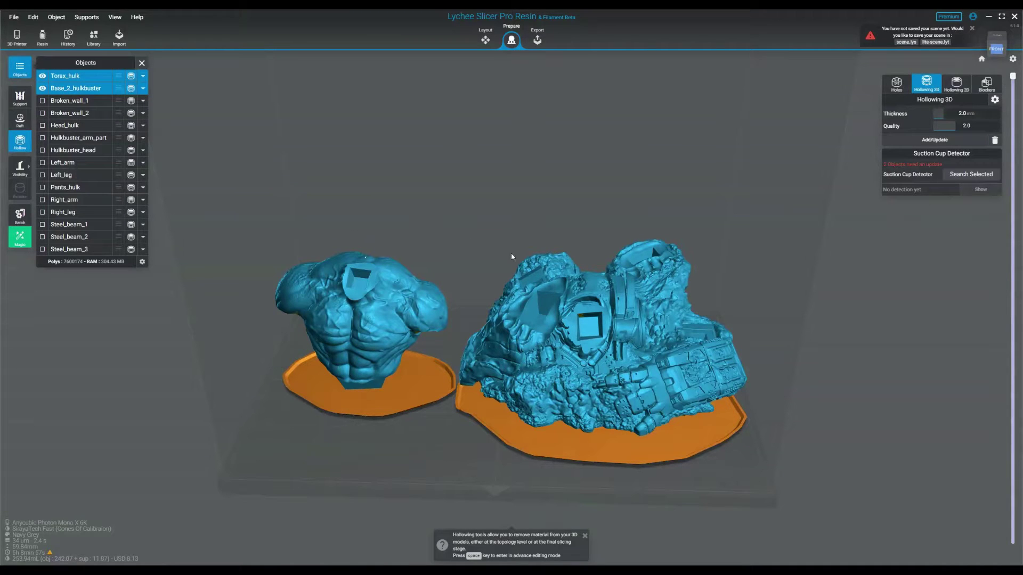
# - Apply 3D hollowing to the Hulkbuster base with a 2.0 mm thickness and quality 2.0
pyautogui.keyDown('ctrl'); pyautogui.click(383, 317); pyautogui.keyUp('ctrl')
pyautogui.keyDown('ctrl'); pyautogui.click(418, 301); pyautogui.keyUp('ctrl')
pyautogui.moveTo(733, 239); pyautogui.dragTo(688, 268)
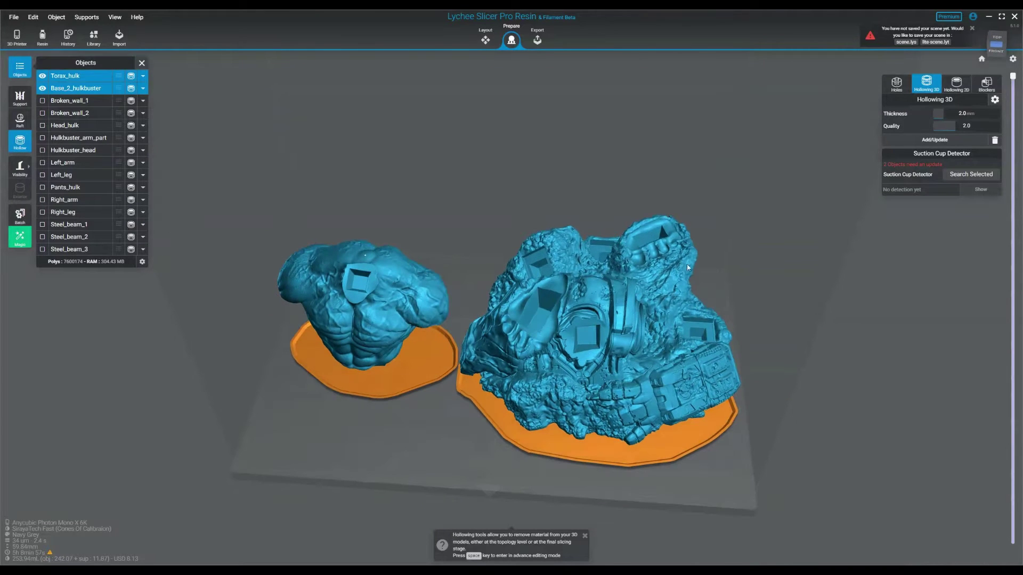
pyautogui.click(676, 291)
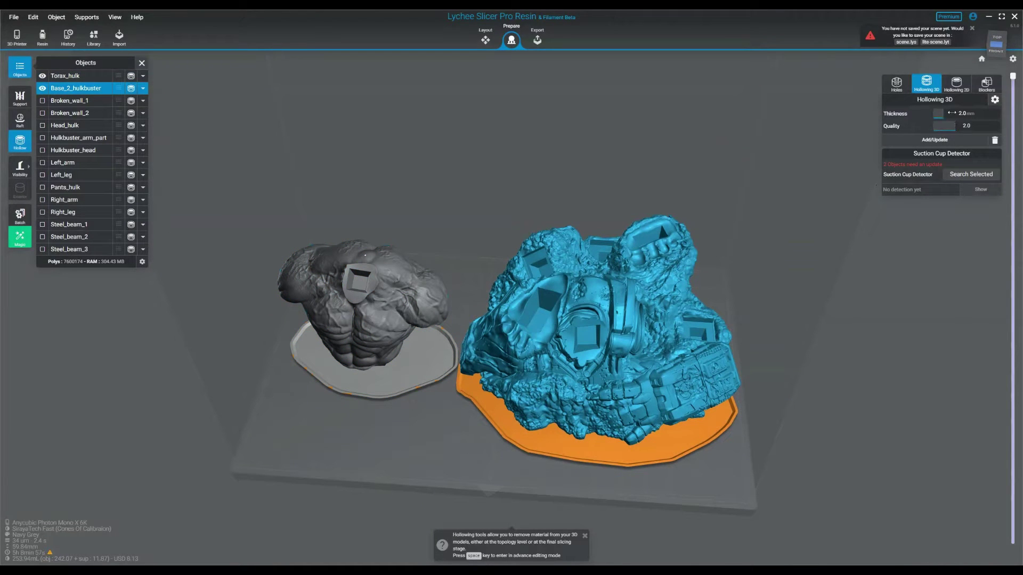
pyautogui.click(953, 140)
# - Apply 3D hollowing to the Hulk torso with a 1.8 mm thickness, and inspect its cavity in cross-section
pyautogui.click(395, 287)
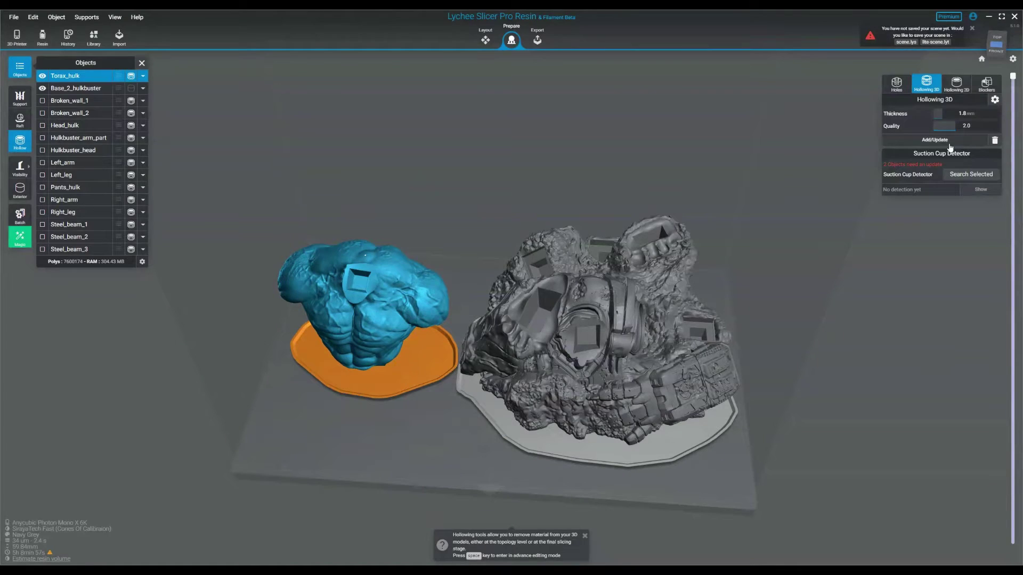
pyautogui.click(950, 142)
pyautogui.scroll(5, 648, 140)
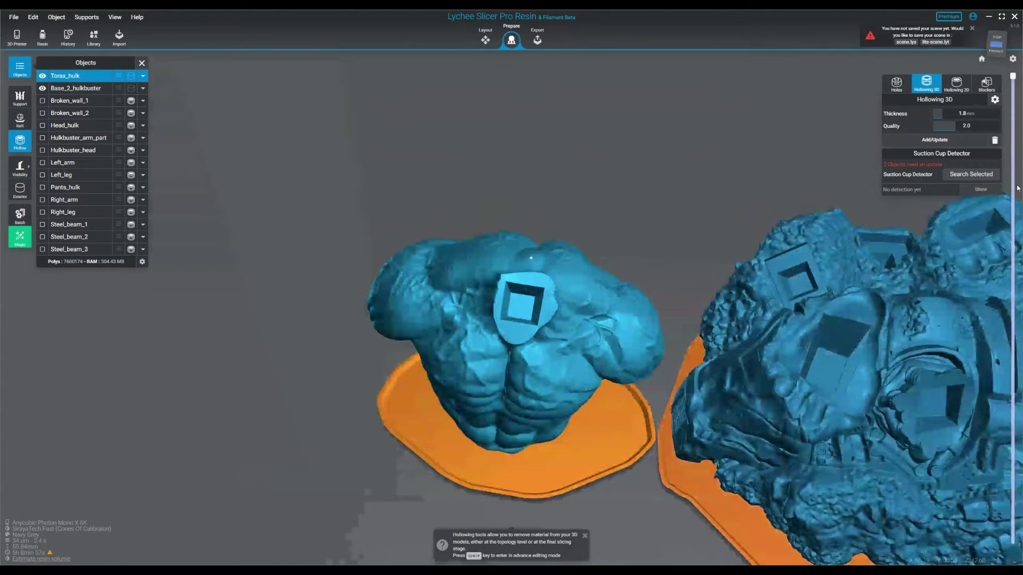
pyautogui.moveTo(1014, 77); pyautogui.dragTo(1014, 241)
pyautogui.scroll(3, 578, 251)
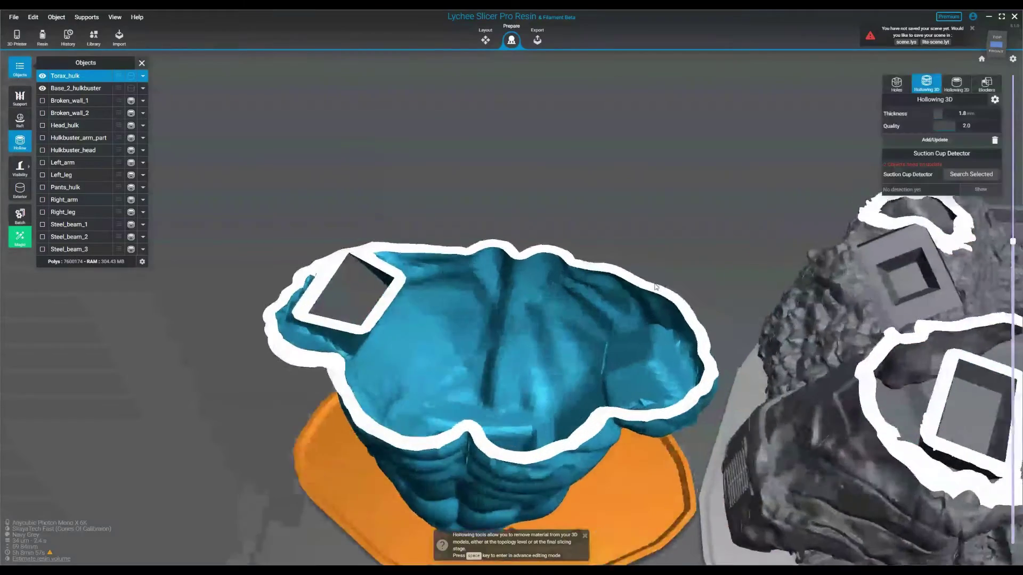
pyautogui.moveTo(575, 245); pyautogui.dragTo(575, 327, button='right')
pyautogui.moveTo(489, 327); pyautogui.dragTo(595, 265)
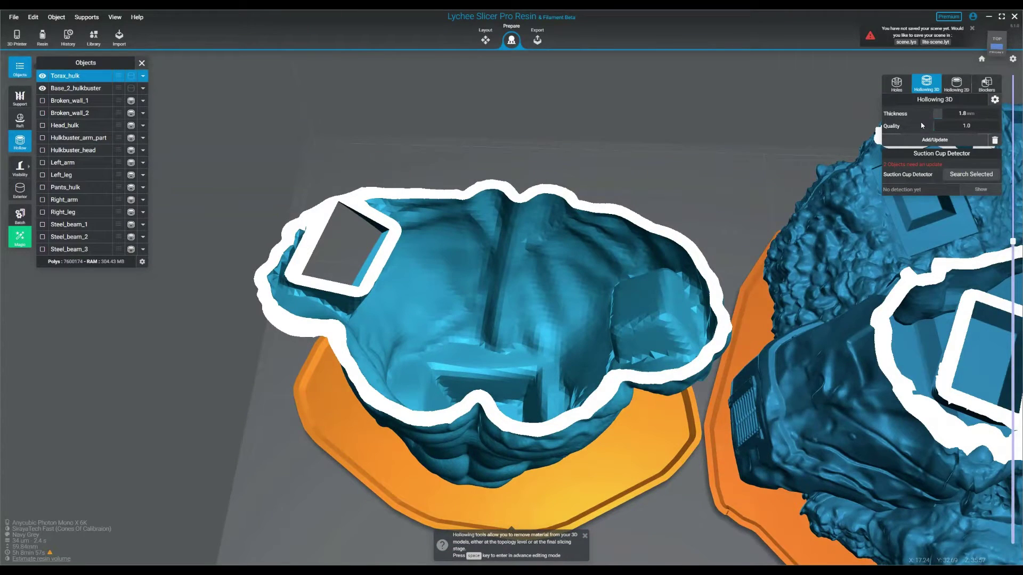
# - Rebuild the torso's 3D hollowing at quality 1.0 and inspect the surface of the cavity
pyautogui.click(938, 140)
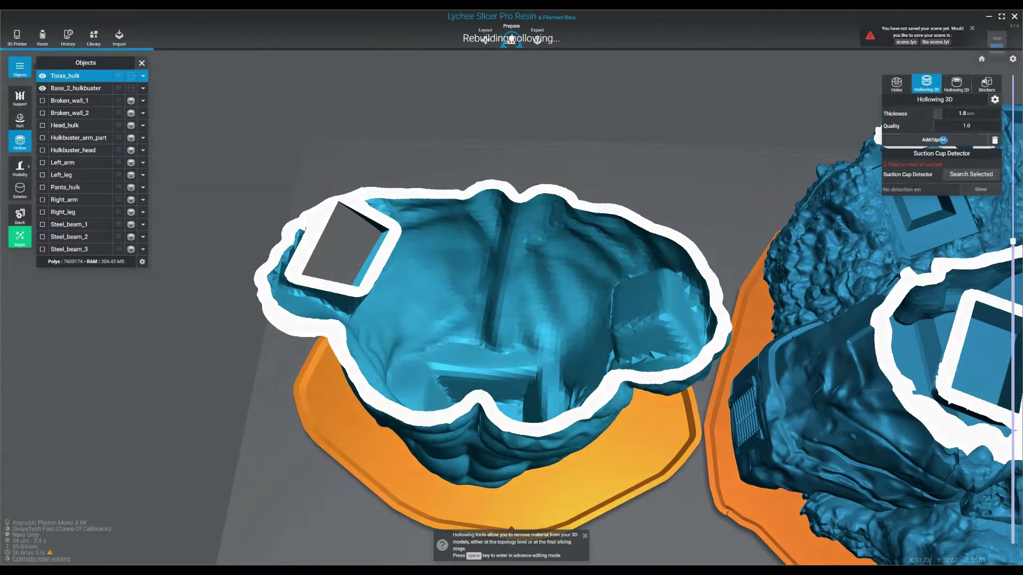
pyautogui.scroll(5, 572, 293)
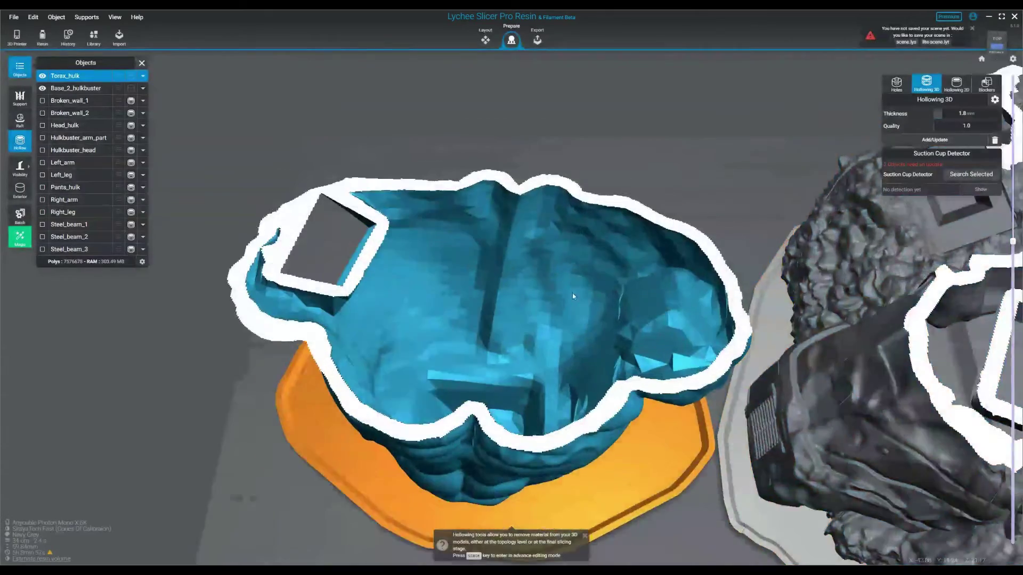
pyautogui.moveTo(572, 293); pyautogui.dragTo(621, 325, button='right')
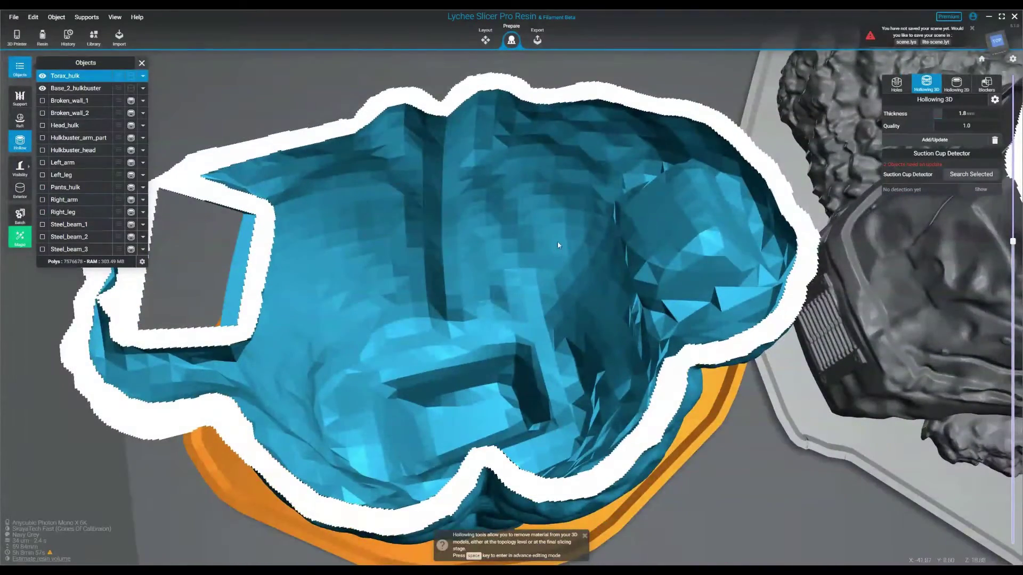
pyautogui.moveTo(557, 245); pyautogui.dragTo(548, 221, button='right')
# - Rebuild the Hulkbuster base's 3D hollowing at quality 4.0
pyautogui.moveTo(935, 127); pyautogui.dragTo(1000, 128)
pyautogui.click(947, 142)
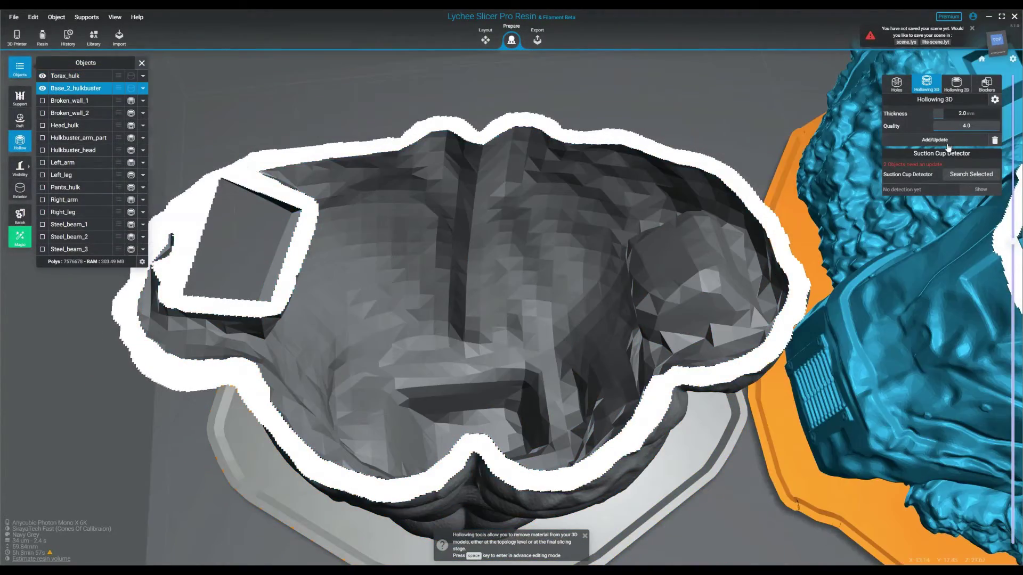
pyautogui.click(946, 142)
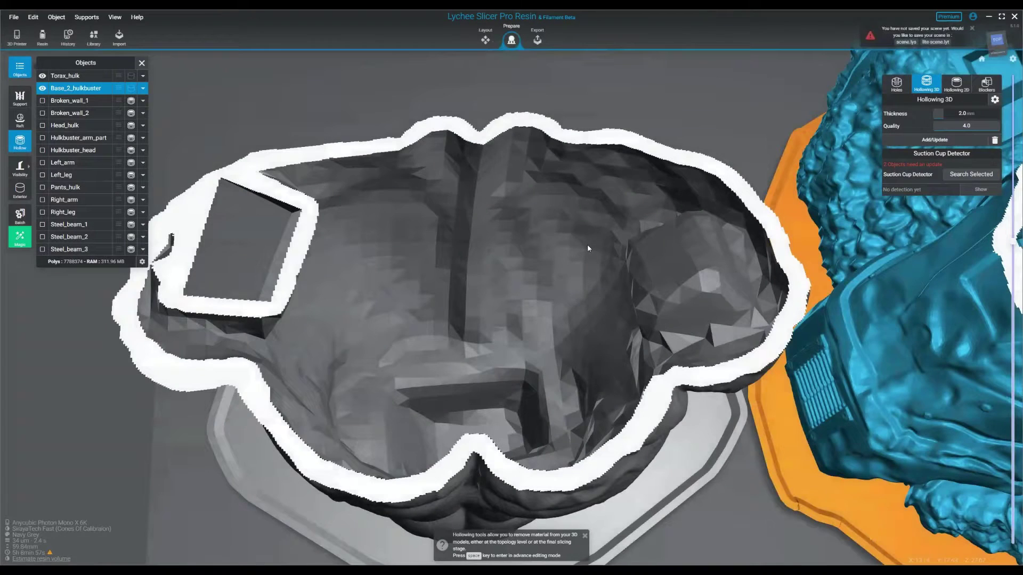
# - Rebuild the torso's 3D hollowing at quality 3.0 and inspect the detail of the cavity
pyautogui.click(587, 244)
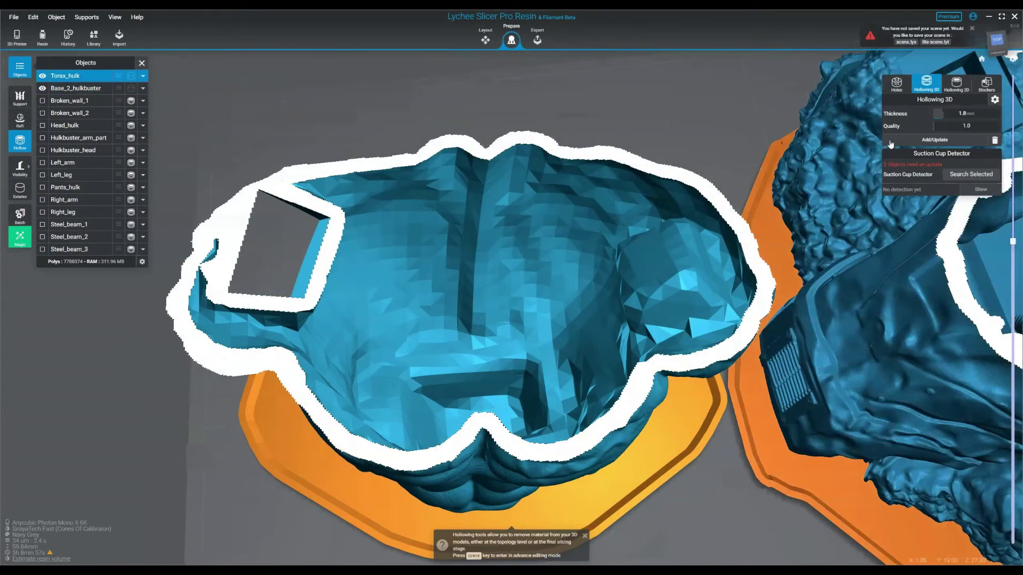
pyautogui.moveTo(943, 126); pyautogui.dragTo(960, 125)
pyautogui.click(970, 138)
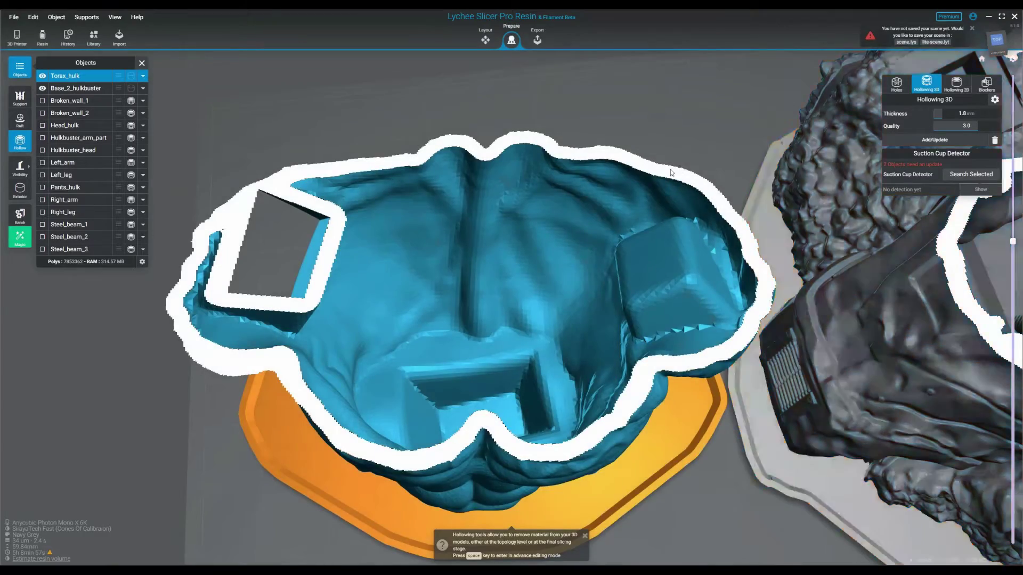
pyautogui.scroll(4, 671, 172)
pyautogui.moveTo(670, 175); pyautogui.dragTo(611, 226, button='right')
pyautogui.scroll(-2, 551, 230)
pyautogui.scroll(-3, 603, 216)
# - Rebuild the torso's 3D hollowing at quality 2.0 with the 1.8 mm thickness, and check the cavity
pyautogui.scroll(1, 604, 217)
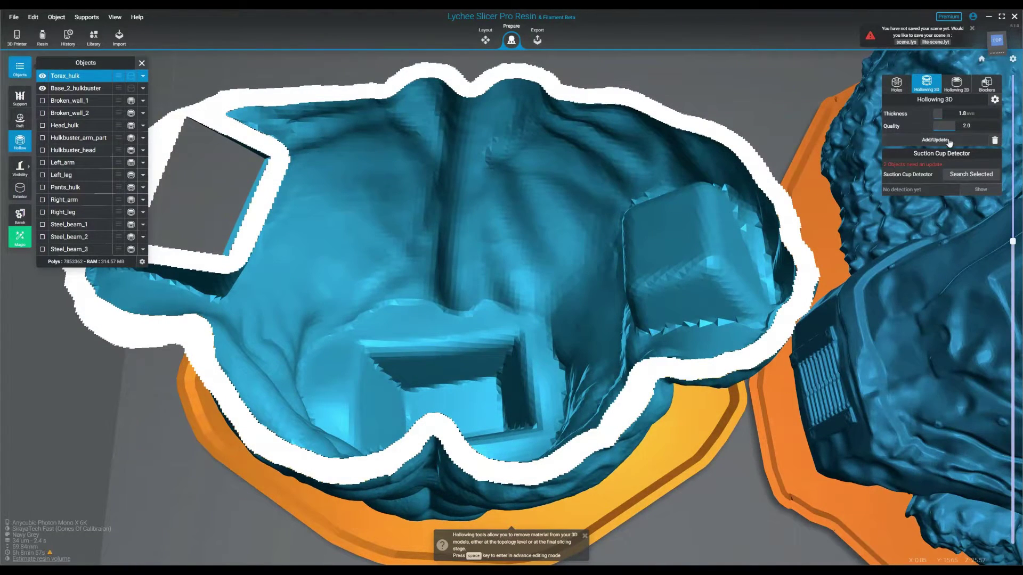
pyautogui.click(948, 140)
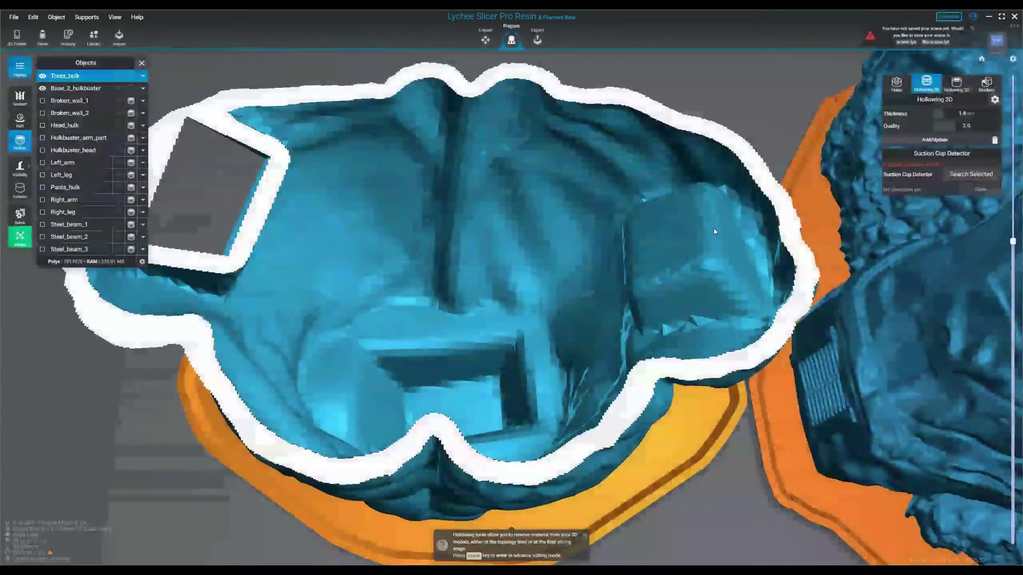
pyautogui.scroll(-4, 715, 232)
pyautogui.moveTo(681, 220); pyautogui.dragTo(481, 204, button='middle')
pyautogui.scroll(-2, 481, 204)
pyautogui.moveTo(481, 203); pyautogui.dragTo(551, 194, button='right')
pyautogui.moveTo(550, 194); pyautogui.dragTo(421, 191, button='middle')
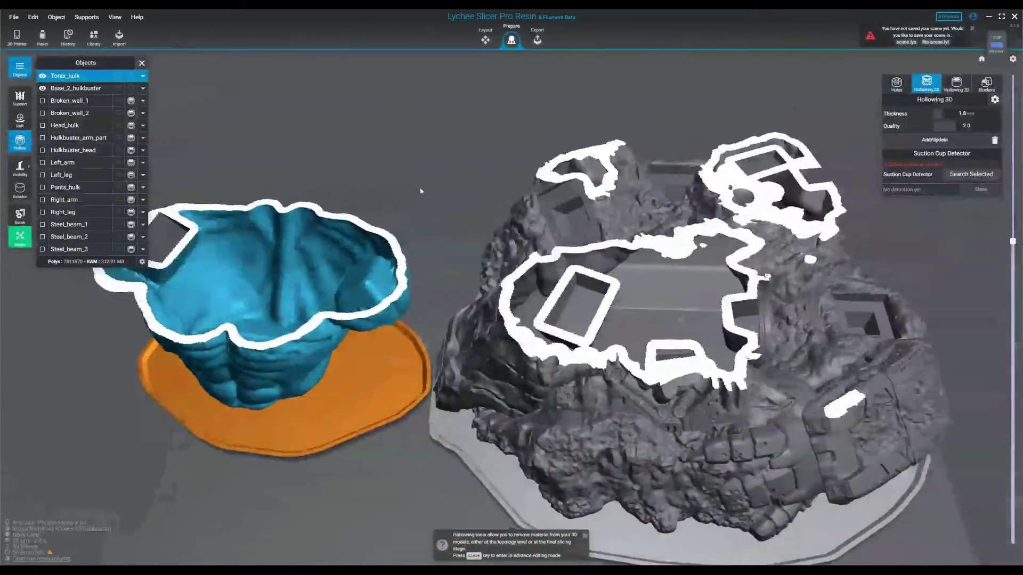
# - Restore the full-height view, select both models and estimate the resin volume
pyautogui.scroll(-4, 420, 191)
pyautogui.click(634, 282)
pyautogui.moveTo(775, 200); pyautogui.dragTo(783, 229, button='right')
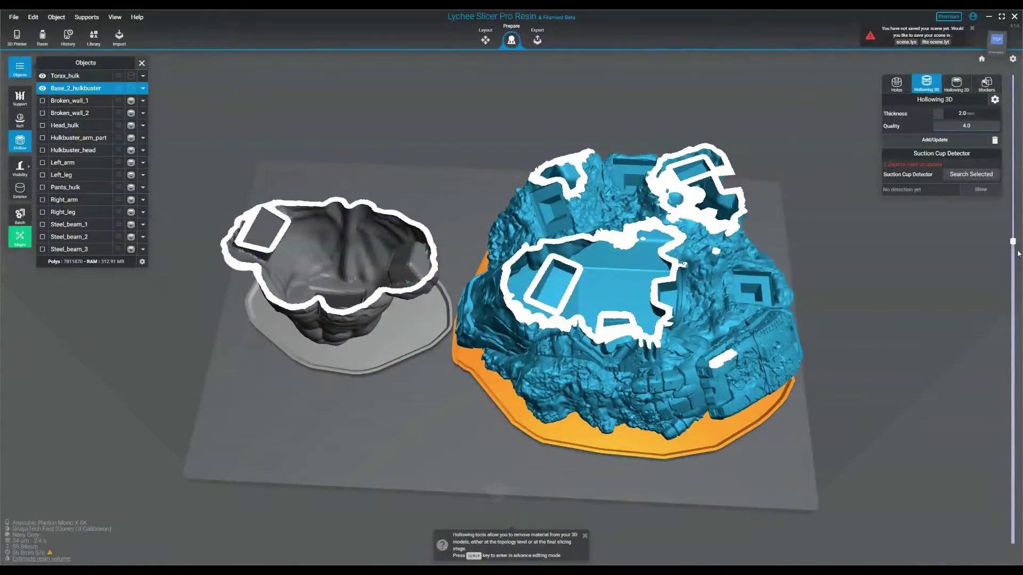
pyautogui.moveTo(1012, 241); pyautogui.dragTo(1013, 77)
pyautogui.keyDown('ctrl'); pyautogui.click(386, 238); pyautogui.keyUp('ctrl')
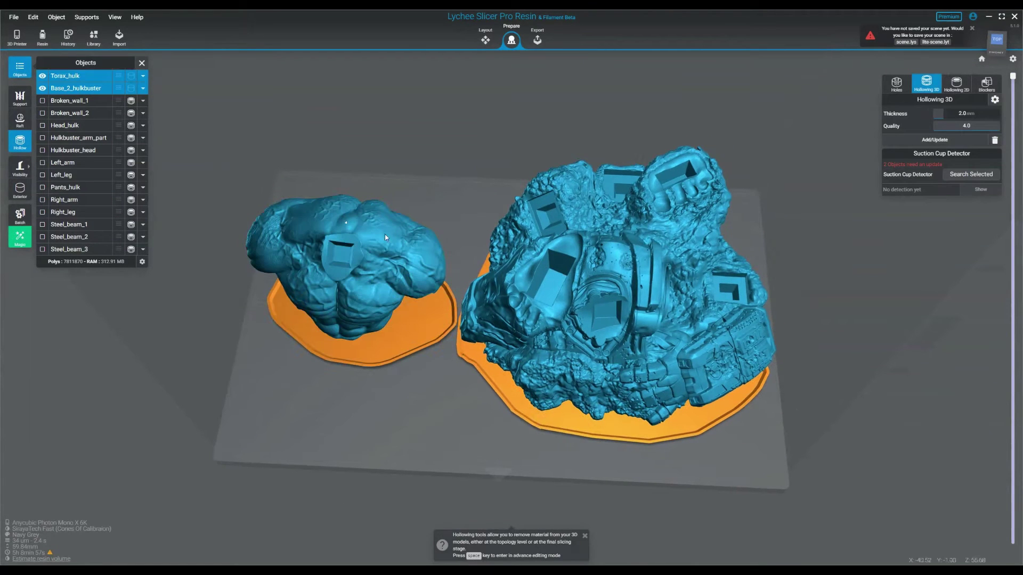
pyautogui.click(55, 560)
pyautogui.moveTo(402, 446); pyautogui.dragTo(469, 328, button='right')
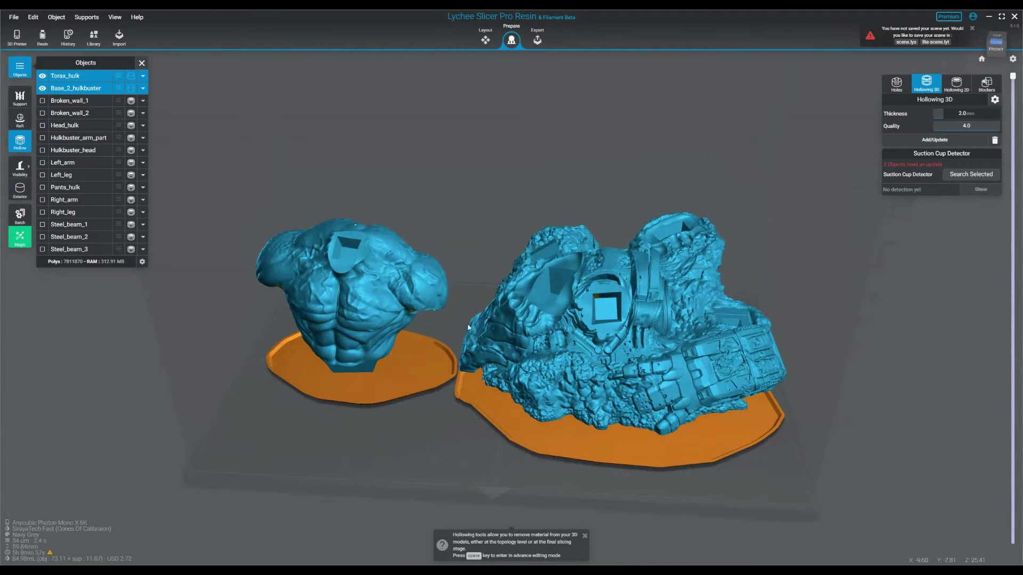
pyautogui.moveTo(570, 296); pyautogui.dragTo(622, 225, button='right')
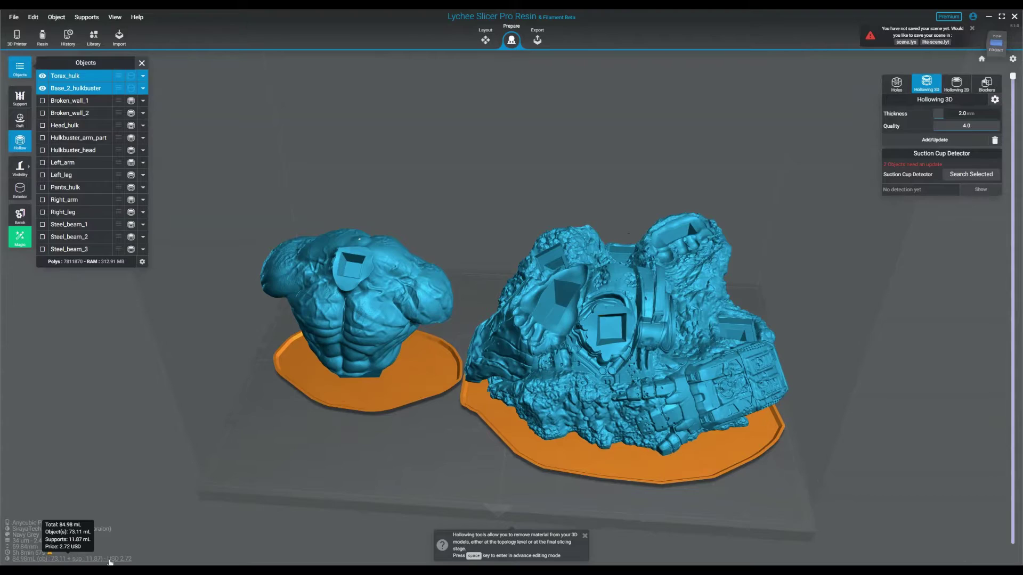
pyautogui.moveTo(473, 210); pyautogui.dragTo(512, 239, button='right')
pyautogui.moveTo(1013, 77); pyautogui.dragTo(966, 69)
pyautogui.moveTo(737, 150); pyautogui.dragTo(728, 111, button='right')
pyautogui.keyDown('ctrl'); pyautogui.click(371, 286); pyautogui.keyUp('ctrl')
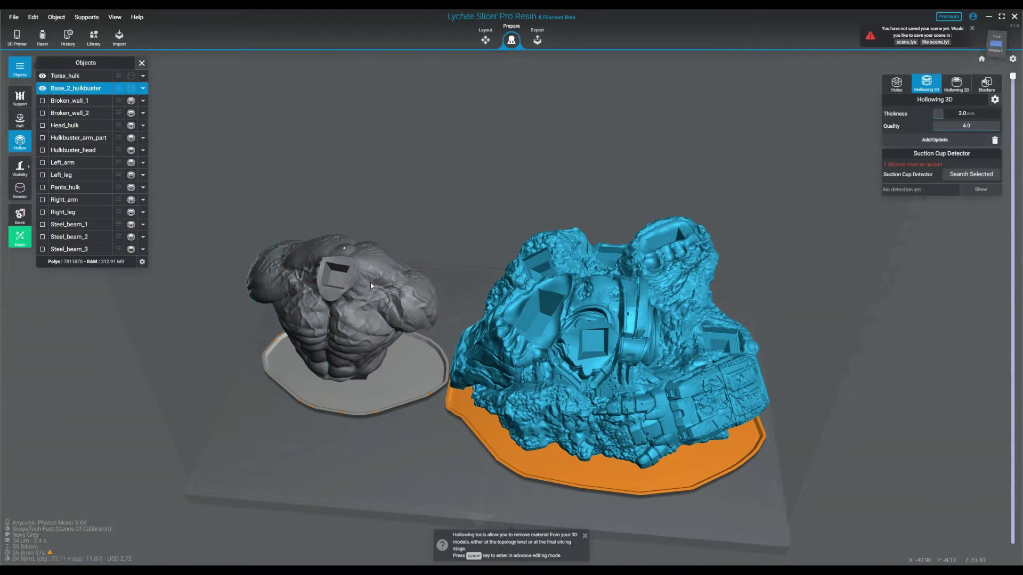
pyautogui.hotkey('ctrl', 'a')
pyautogui.moveTo(717, 159); pyautogui.dragTo(712, 175, button='middle')
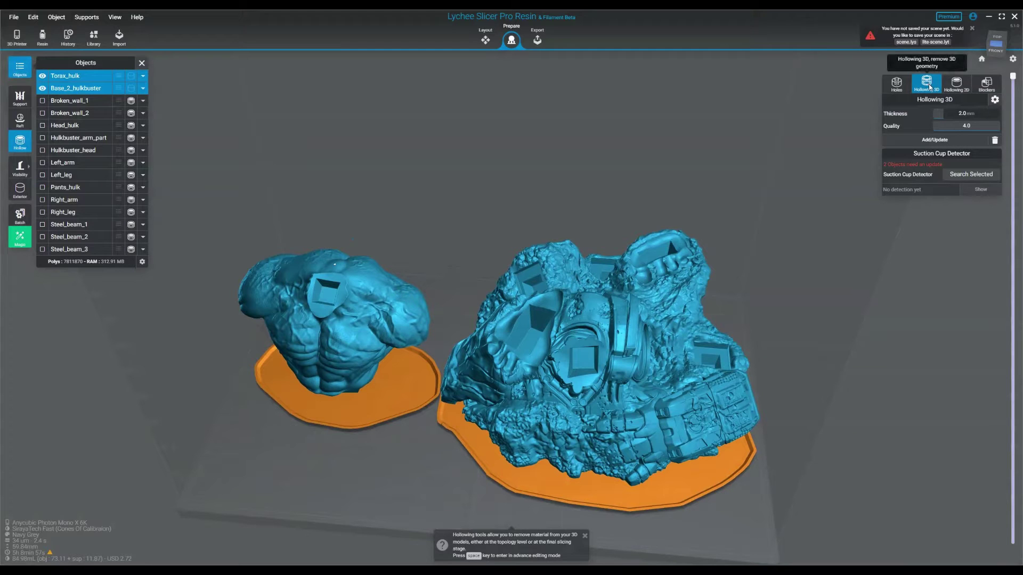
# - Run suction cup detection on the torso and the Hulkbuster base, and examine the marked areas from the front and below
pyautogui.click(764, 168)
pyautogui.click(628, 297)
pyautogui.keyDown('ctrl'); pyautogui.click(376, 316); pyautogui.keyUp('ctrl')
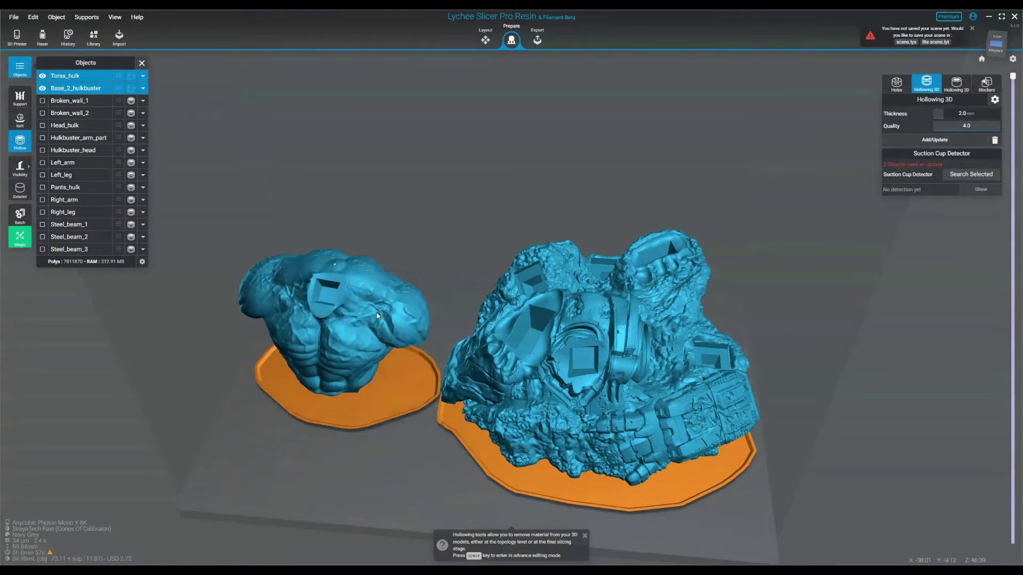
pyautogui.click(969, 175)
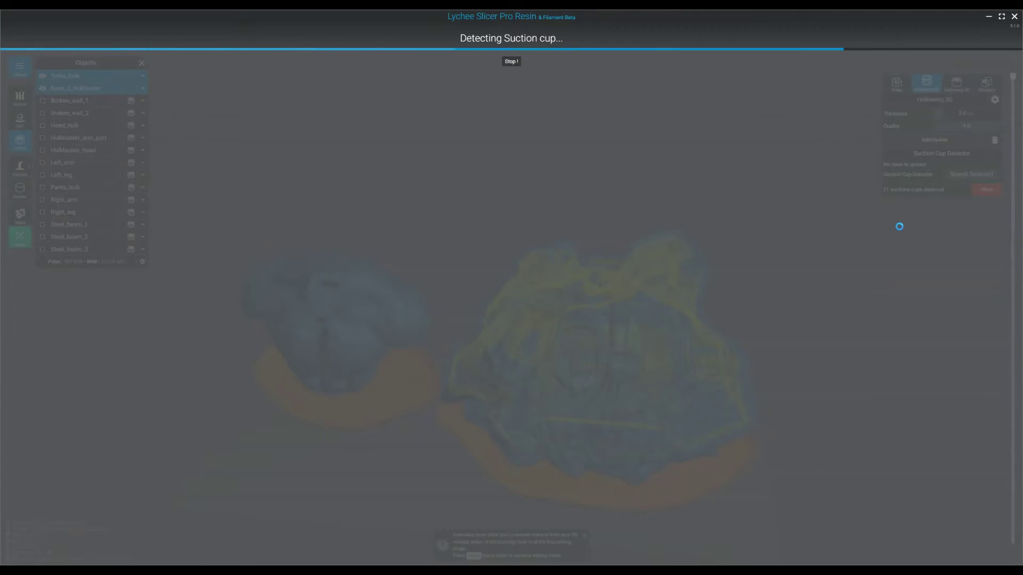
pyautogui.moveTo(792, 312); pyautogui.dragTo(730, 374, button='right')
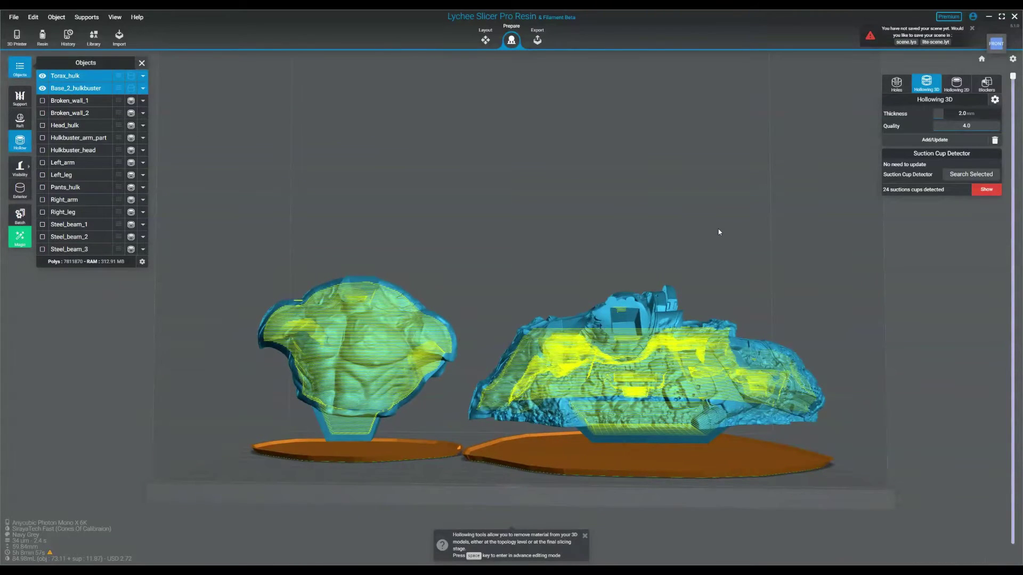
pyautogui.moveTo(718, 232)
pyautogui.mouseDown(button='right')
pyautogui.moveTo(717, 221)
pyautogui.moveTo(697, 221)
pyautogui.moveTo(712, 227)
pyautogui.mouseUp(button='right')
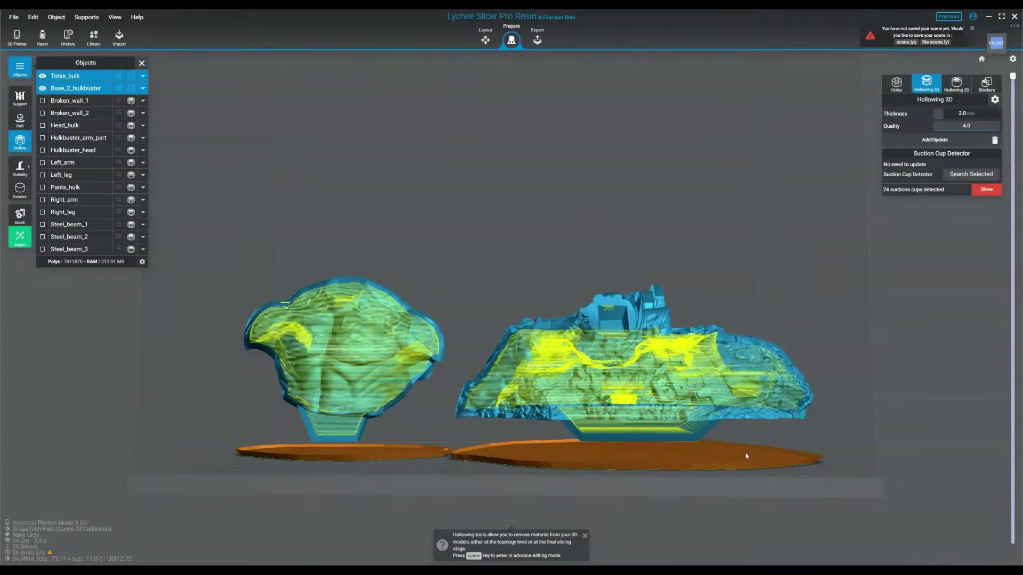
pyautogui.moveTo(810, 438); pyautogui.dragTo(810, 258, button='right')
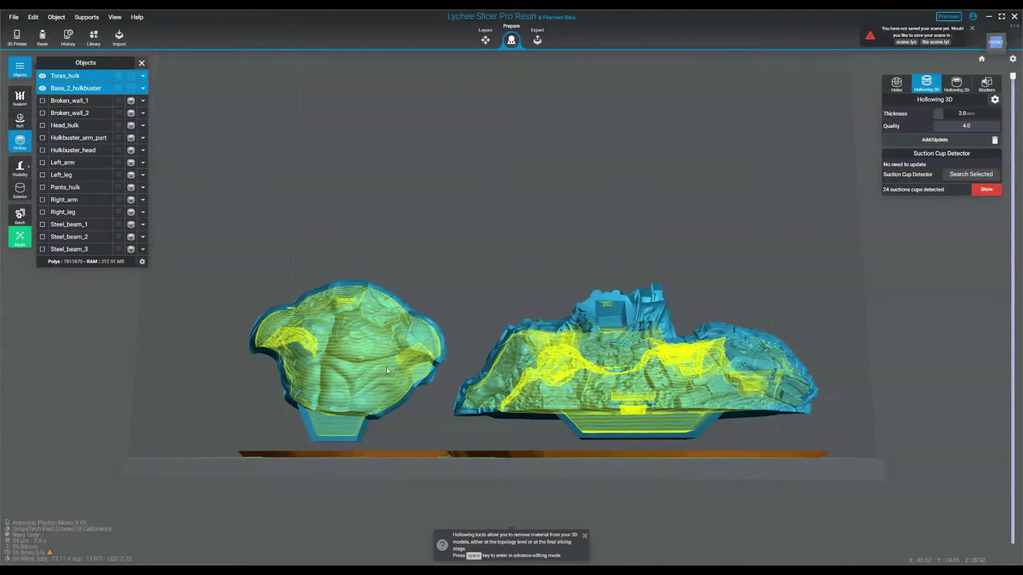
pyautogui.moveTo(545, 228); pyautogui.dragTo(536, 92, button='right')
# - Place a cylindrical drain hole of 6.0 mm diameter and 3.0 mm penetration in the central recess of the base's underside
pyautogui.click(894, 85)
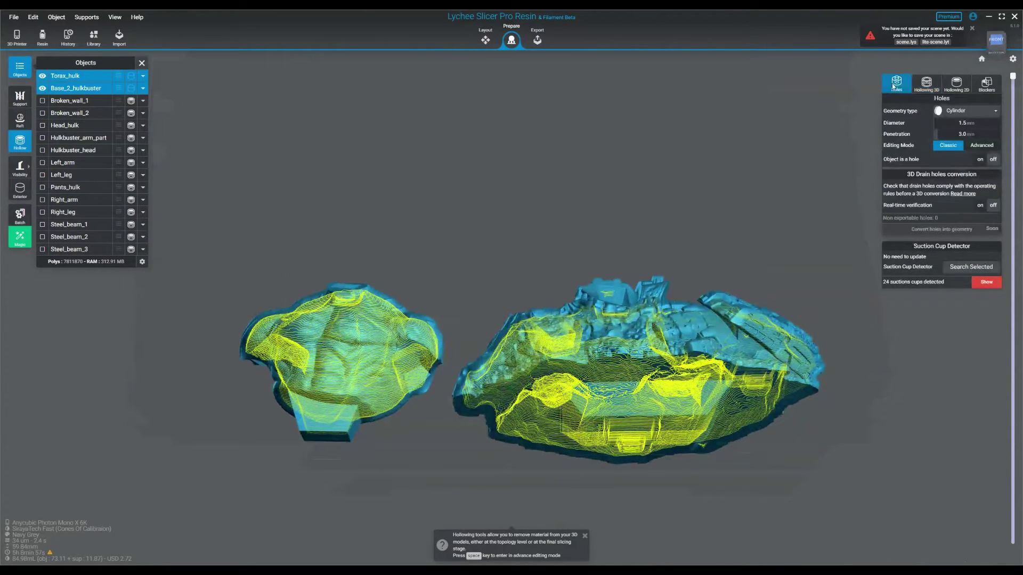
pyautogui.moveTo(762, 213); pyautogui.dragTo(752, 151, button='right')
pyautogui.moveTo(681, 304); pyautogui.dragTo(721, 233, button='right')
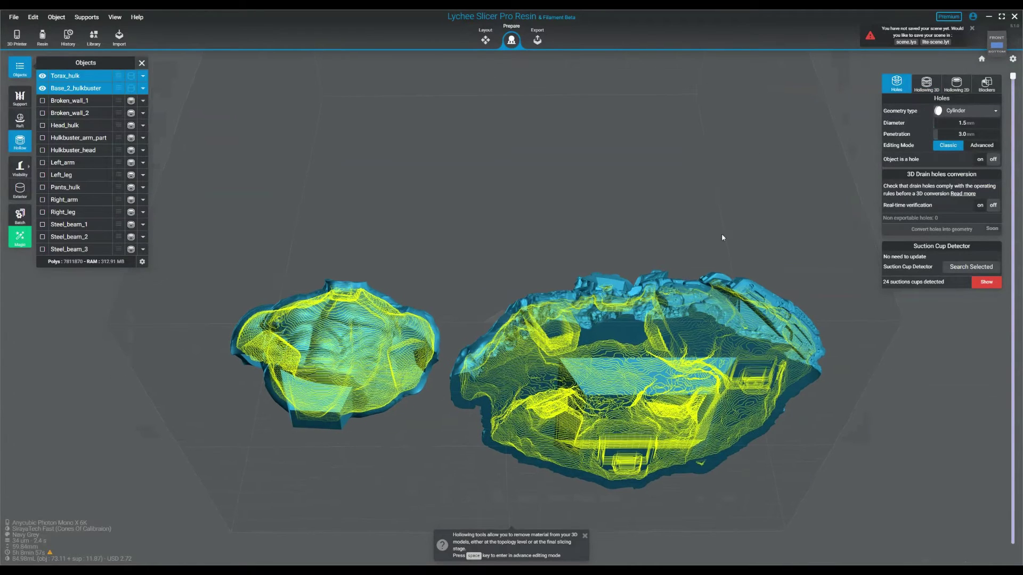
pyautogui.moveTo(721, 233); pyautogui.dragTo(686, 222, button='middle')
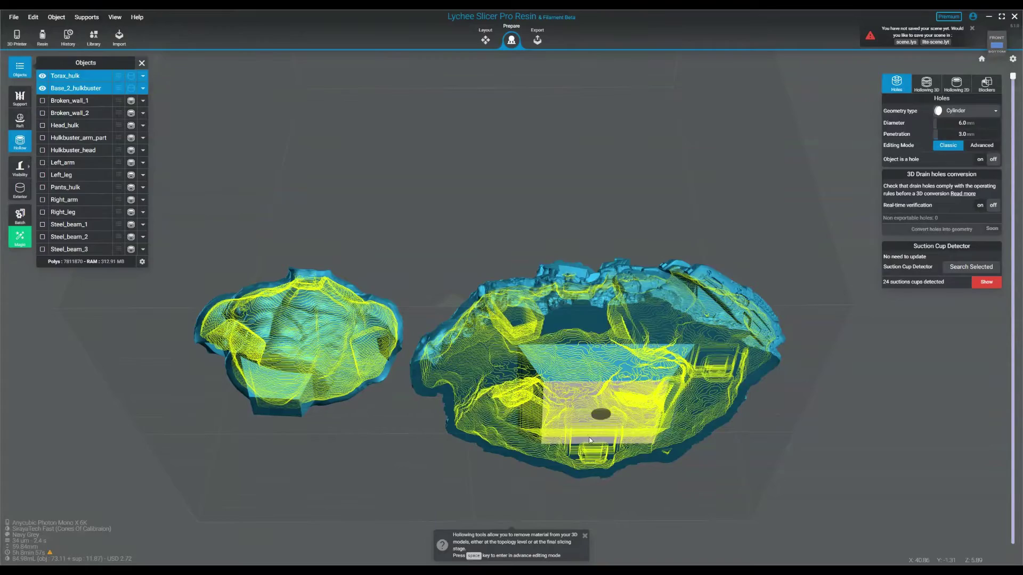
pyautogui.click(597, 416)
# - Enlarge the central drain hole to about 10.4 mm diameter in advanced hole editing mode
pyautogui.moveTo(597, 418); pyautogui.dragTo(670, 387, button='right')
pyautogui.press('space')
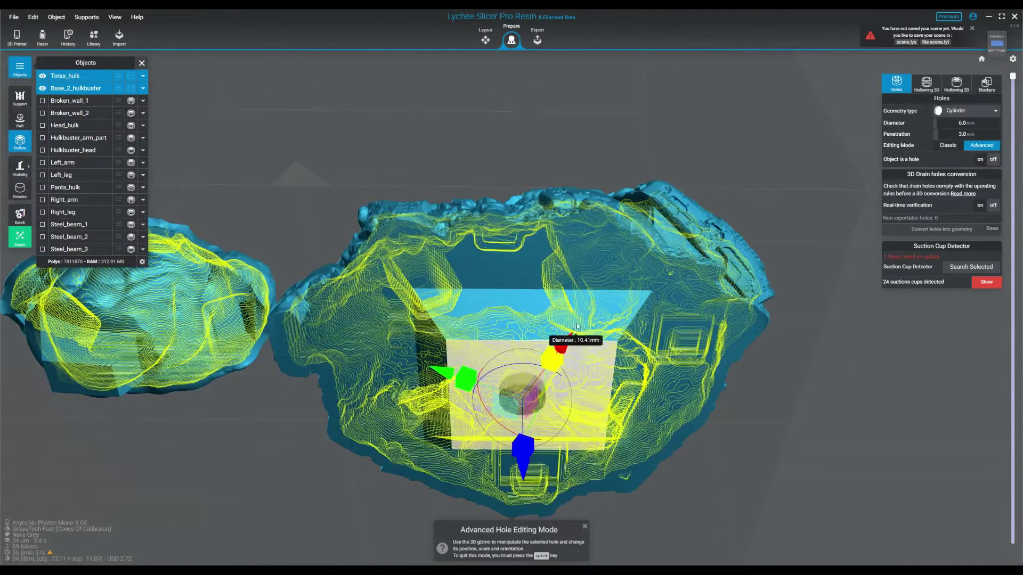
pyautogui.moveTo(535, 414); pyautogui.dragTo(663, 355, button='right')
# - Place five 6.0 mm drain holes around the central recess on the underside of the Hulkbuster base
pyautogui.click(664, 362)
pyautogui.click(516, 260)
pyautogui.click(398, 358)
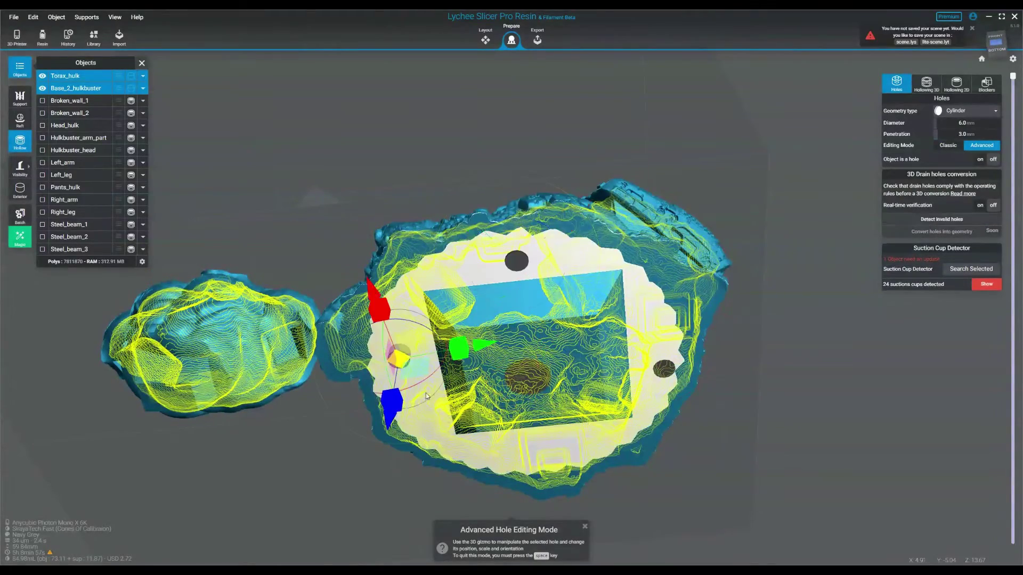
pyautogui.click(507, 453)
pyautogui.click(607, 446)
pyautogui.moveTo(533, 373); pyautogui.dragTo(728, 381, button='middle')
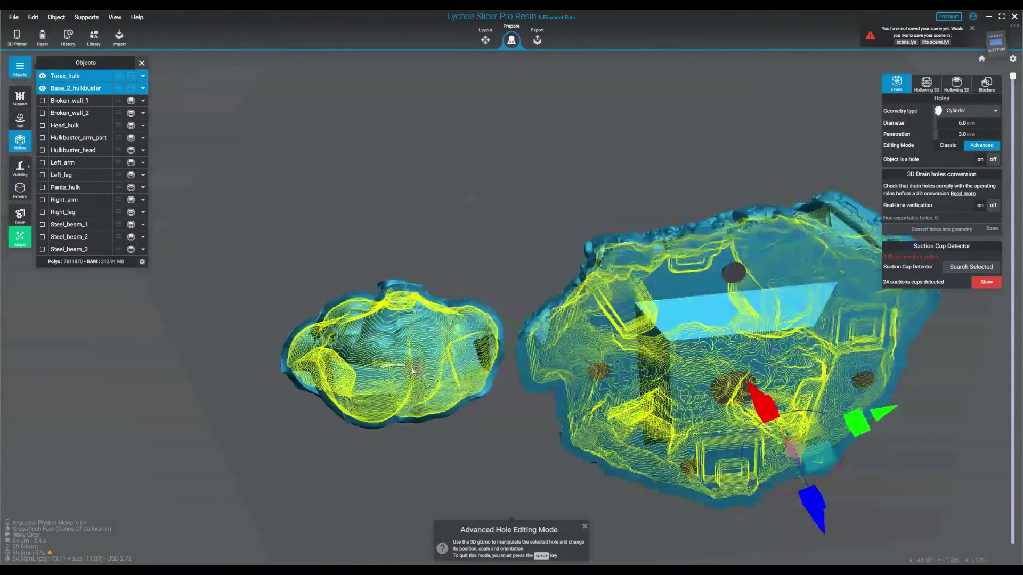
# - Place a 6.0 mm drain hole on the bottom face of the Hulk torso's waist peg
pyautogui.scroll(3, 346, 424)
pyautogui.click(344, 423)
pyautogui.moveTo(433, 395); pyautogui.dragTo(559, 216, button='right')
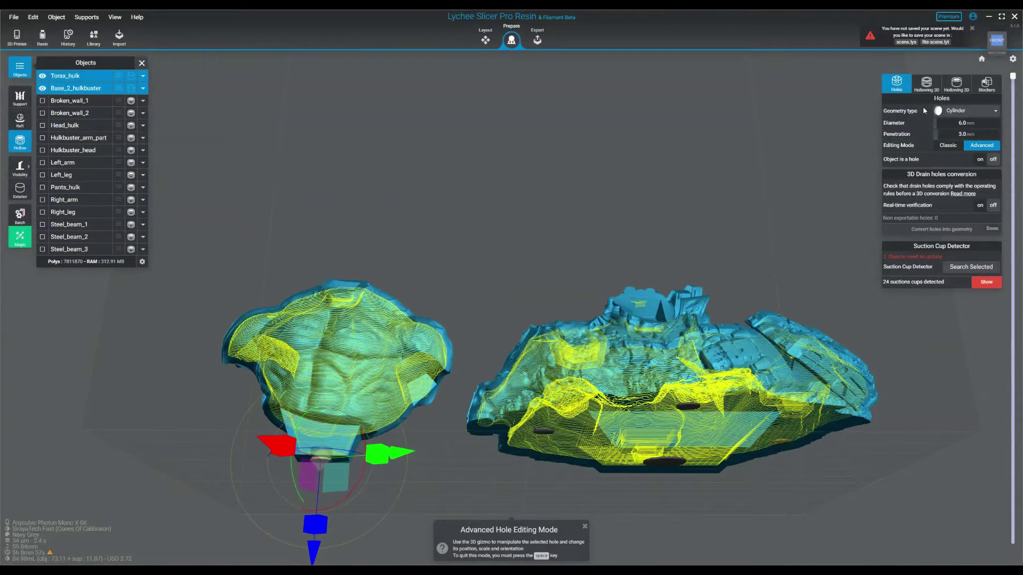
# - Search the selected Hulk torso and Hulkbuster base for suction cups
pyautogui.click(927, 85)
pyautogui.click(972, 174)
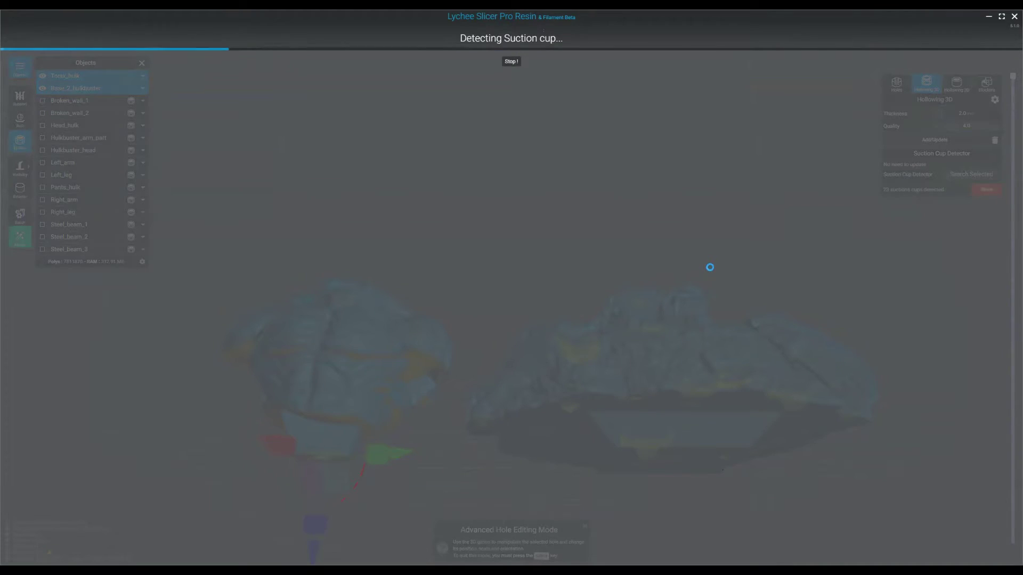
pyautogui.moveTo(628, 244); pyautogui.dragTo(656, 322, button='right')
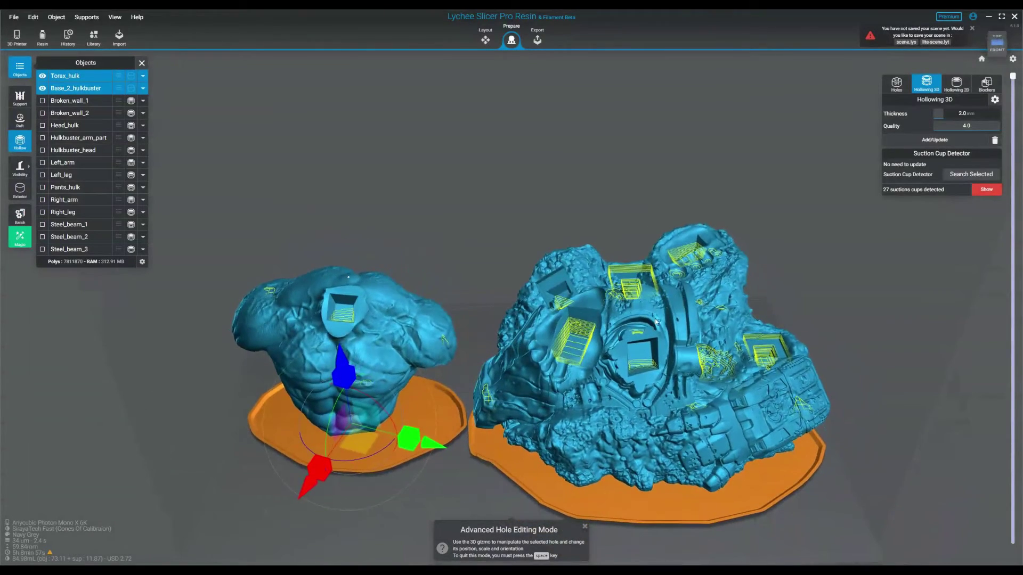
# - Place a cylindrical drain hole in the rectangular socket of the base's front foot and set the diameter to 4.0 mm
pyautogui.scroll(5, 470, 343)
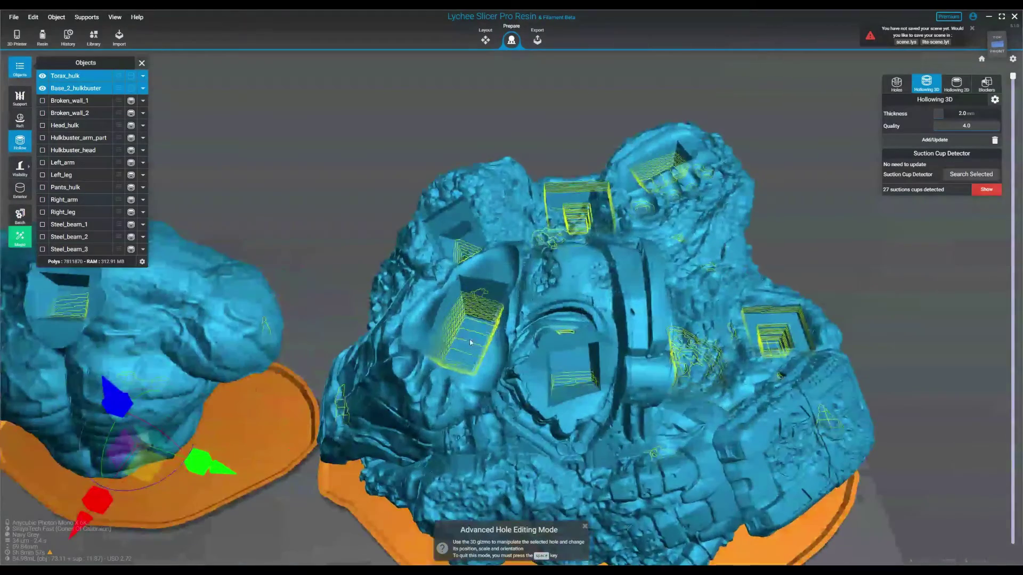
pyautogui.press('space')
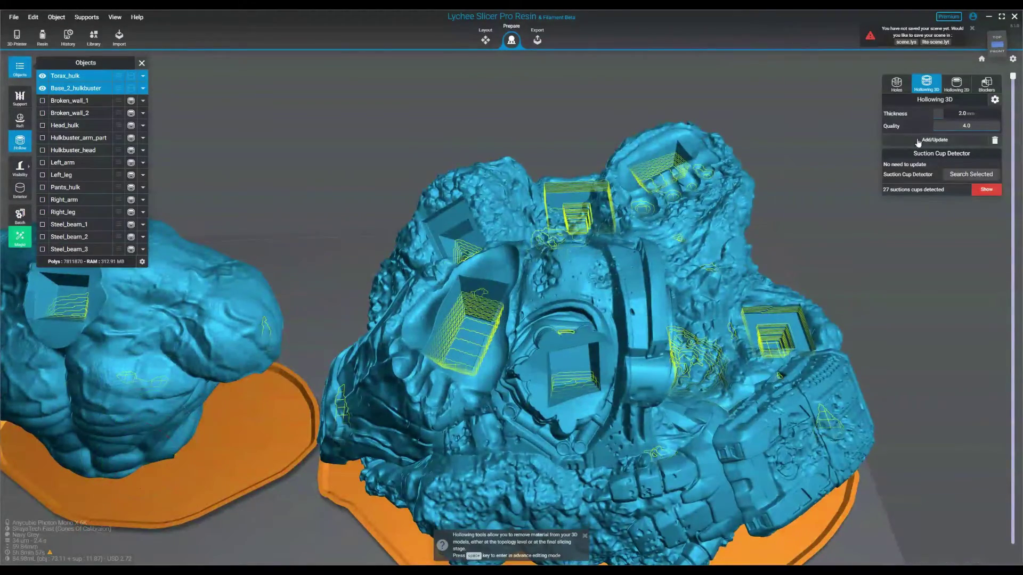
pyautogui.click(897, 84)
pyautogui.scroll(2, 453, 363)
pyautogui.moveTo(453, 364); pyautogui.dragTo(470, 413, button='right')
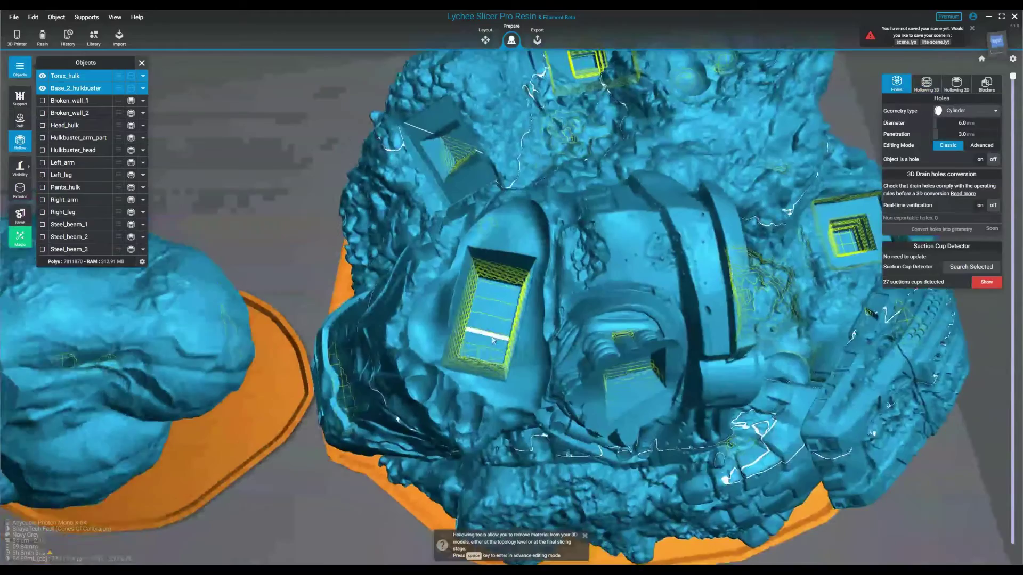
pyautogui.scroll(2, 493, 353)
pyautogui.click(488, 348)
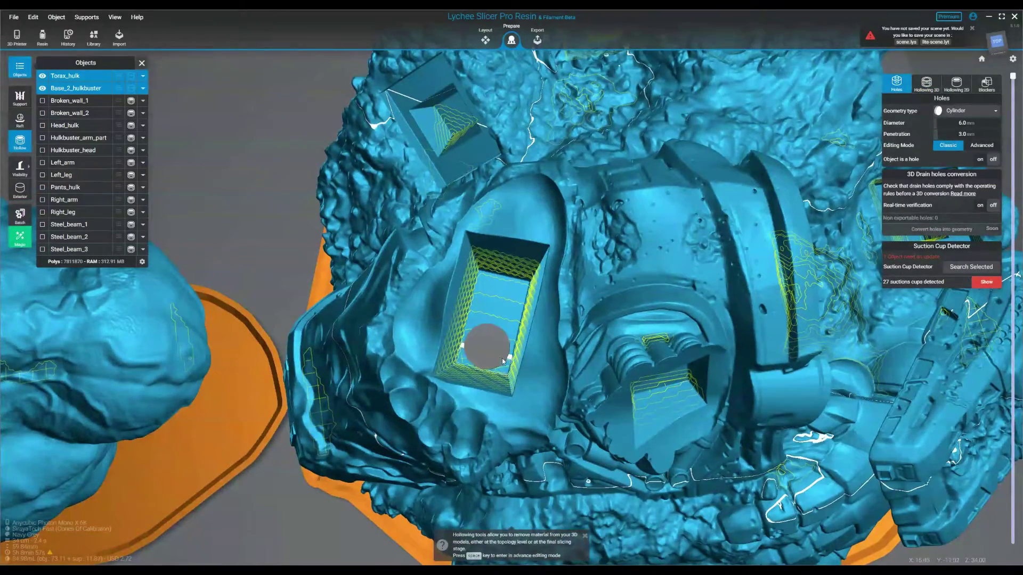
pyautogui.press('space')
pyautogui.moveTo(533, 340); pyautogui.dragTo(530, 341)
pyautogui.moveTo(560, 356); pyautogui.dragTo(664, 298, button='right')
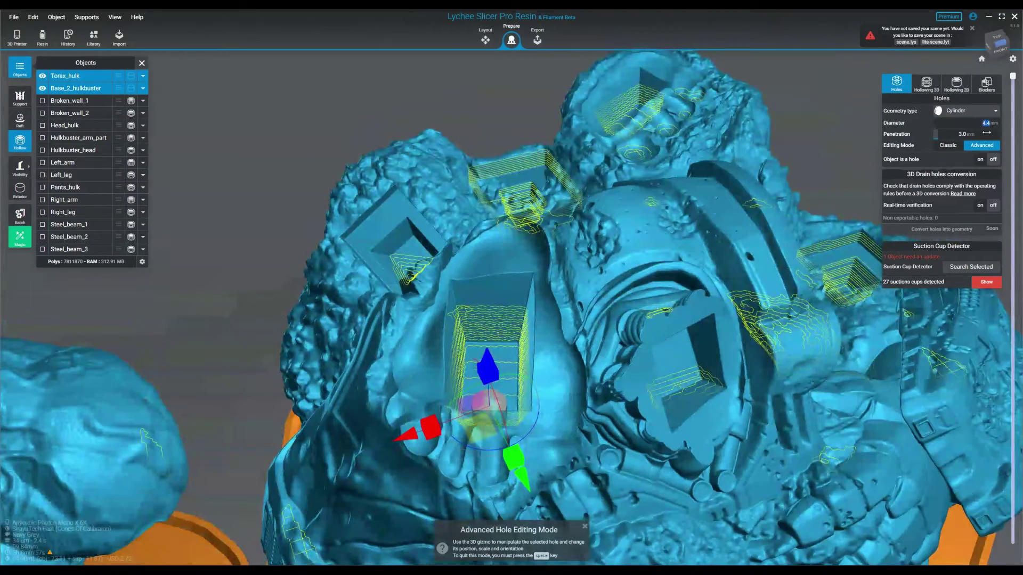
# - Place 4.0 mm drain holes in the socket inside the round central recess and in the stepped square socket on the base's side
pyautogui.moveTo(634, 226); pyautogui.dragTo(556, 464, button='right')
pyautogui.click(543, 412)
pyautogui.moveTo(873, 341); pyautogui.dragTo(635, 272, button='middle')
pyautogui.scroll(2, 651, 270)
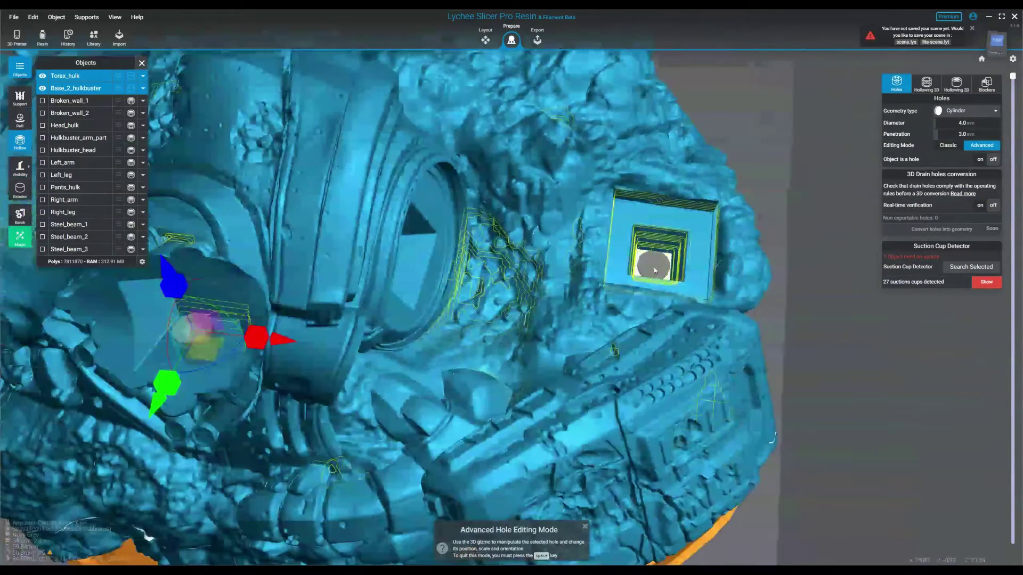
pyautogui.click(653, 269)
pyautogui.moveTo(653, 269); pyautogui.dragTo(384, 213, button='right')
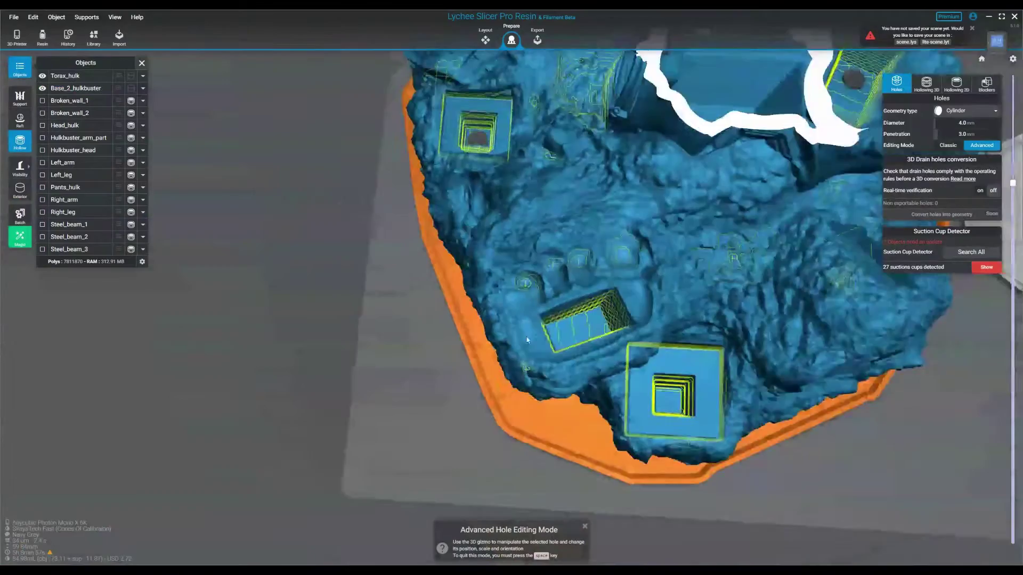
# - Place a 4.0 mm drain hole on the floor of the rear foot's socket and another on its wall, reduced to about 3.4 mm
pyautogui.scroll(3, 526, 340)
pyautogui.click(608, 320)
pyautogui.moveTo(608, 320); pyautogui.dragTo(758, 348, button='right')
pyautogui.scroll(2, 613, 341)
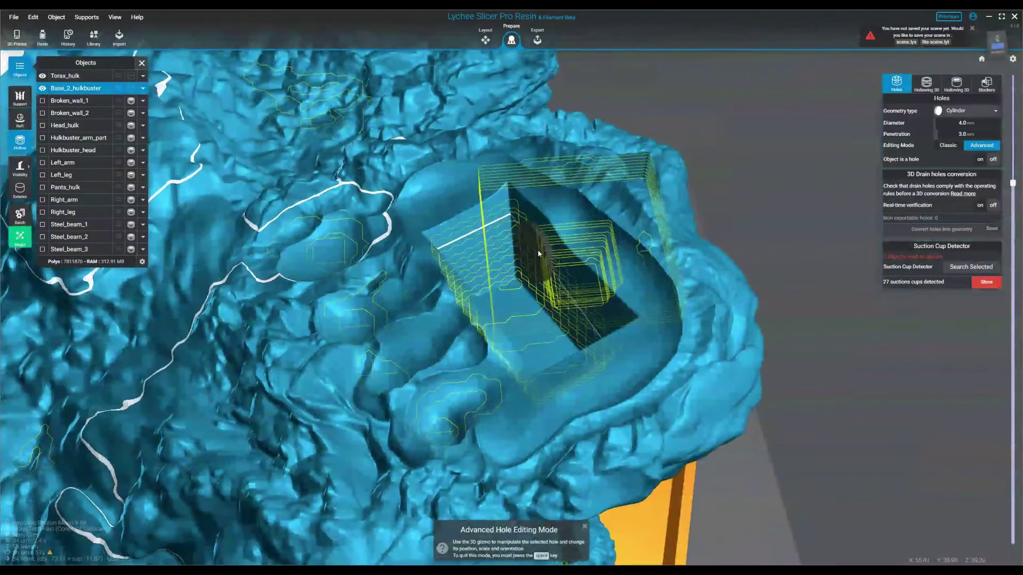
pyautogui.click(540, 253)
pyautogui.moveTo(730, 238); pyautogui.dragTo(792, 246, button='right')
pyautogui.click(502, 393)
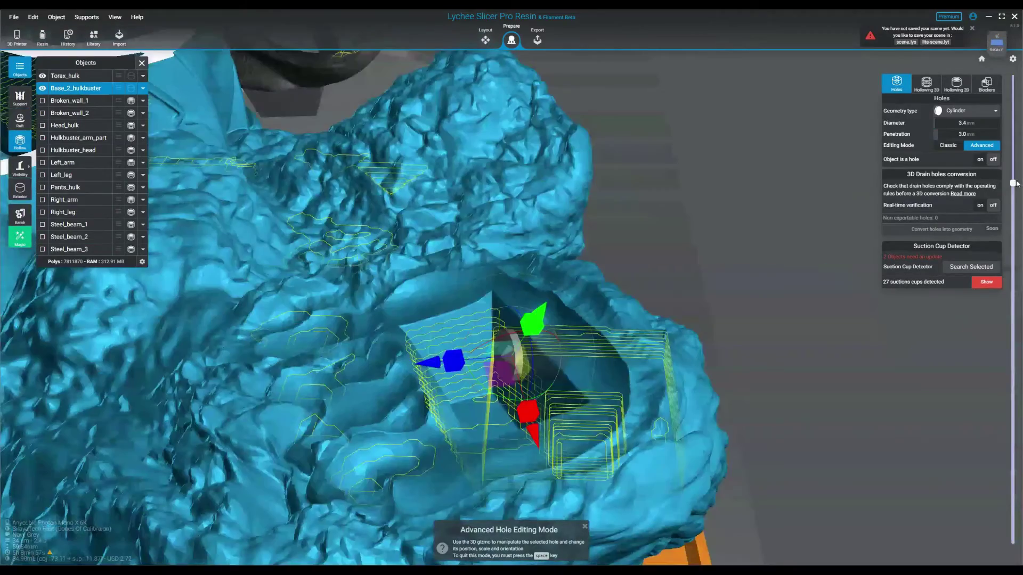
# - Place a drain hole on the rear foot's toe beside the outermost one and reduce its diameter to about 1.2 mm
pyautogui.moveTo(1013, 183); pyautogui.dragTo(979, 162)
pyautogui.moveTo(823, 237); pyautogui.dragTo(453, 307, button='right')
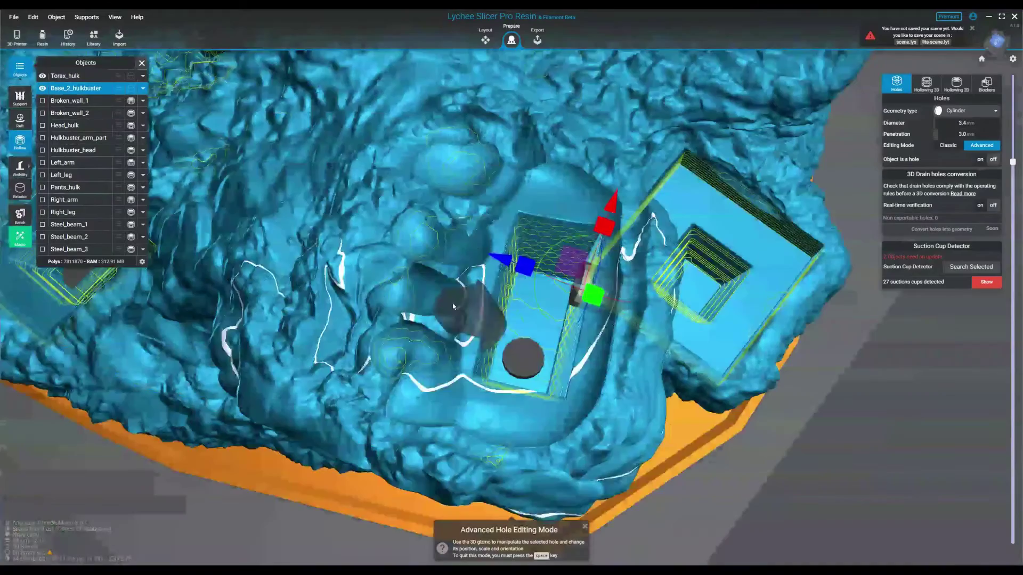
pyautogui.scroll(5, 453, 306)
pyautogui.click(455, 315)
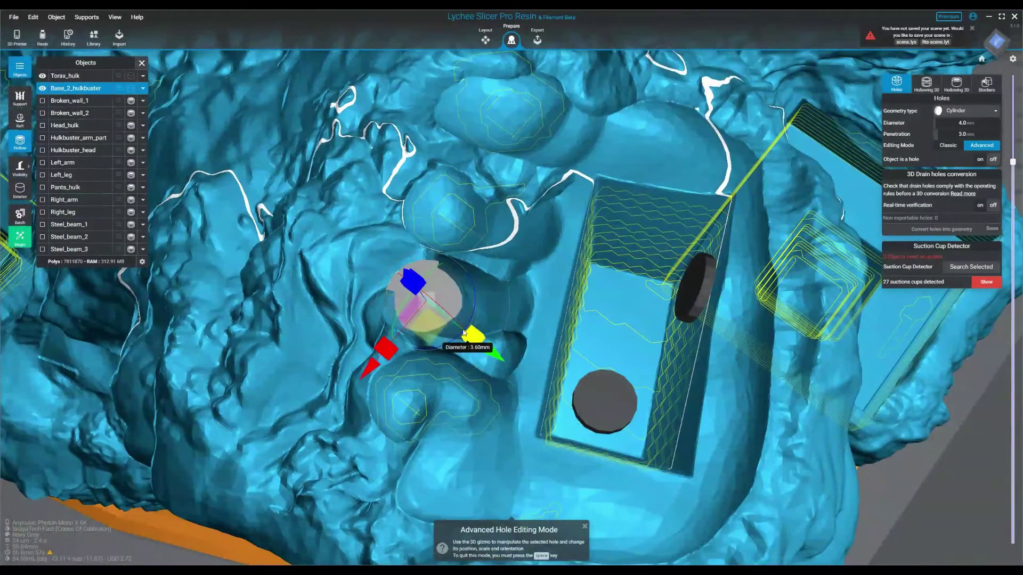
pyautogui.moveTo(464, 333); pyautogui.dragTo(439, 317)
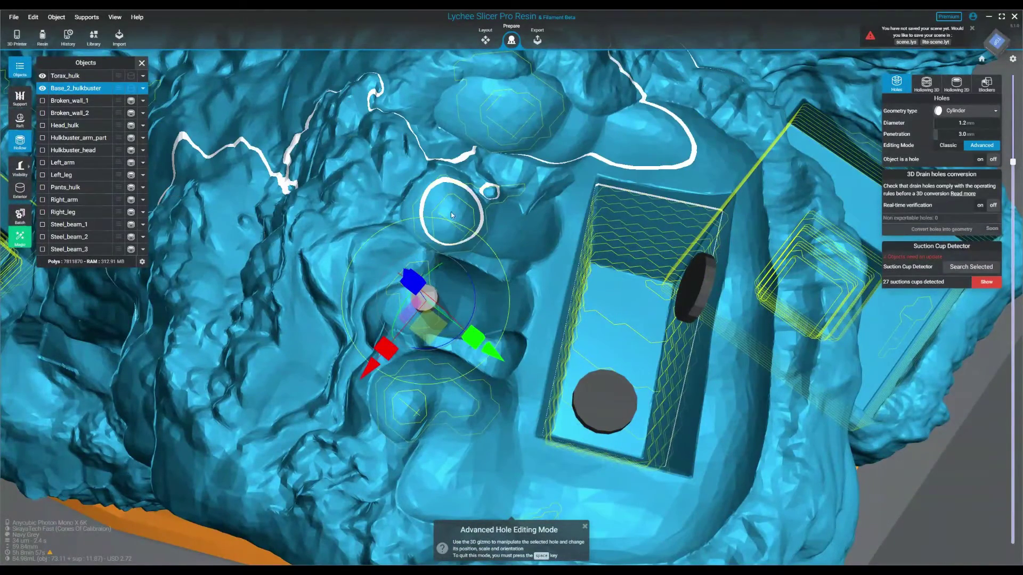
# - Add a drain hole on the next toe towards the big toe and shrink it to about 1.2 mm
pyautogui.press('space')
pyautogui.moveTo(453, 219); pyautogui.dragTo(470, 256, button='middle')
pyautogui.click(470, 256)
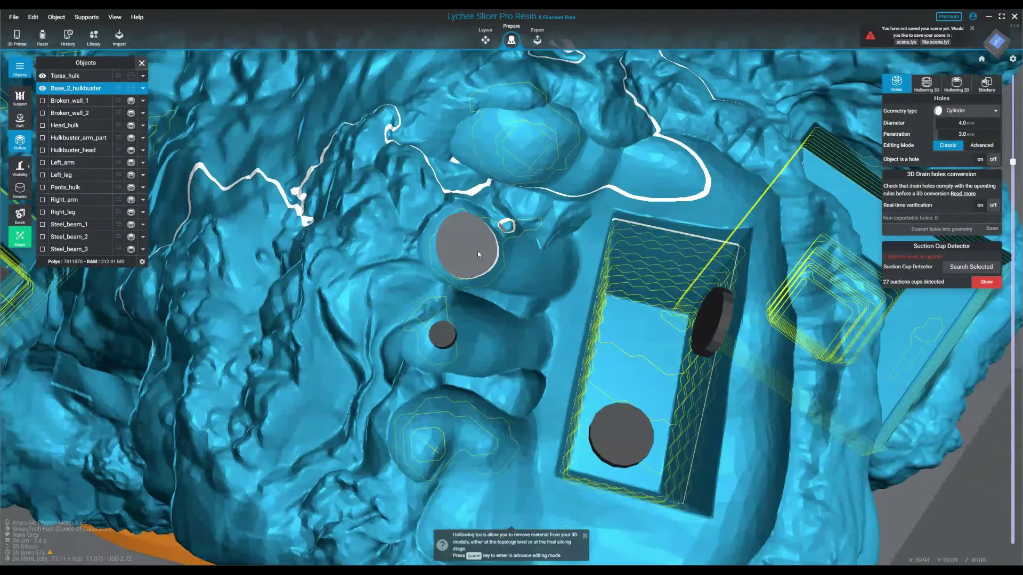
pyautogui.press('space')
pyautogui.moveTo(481, 277); pyautogui.dragTo(479, 274)
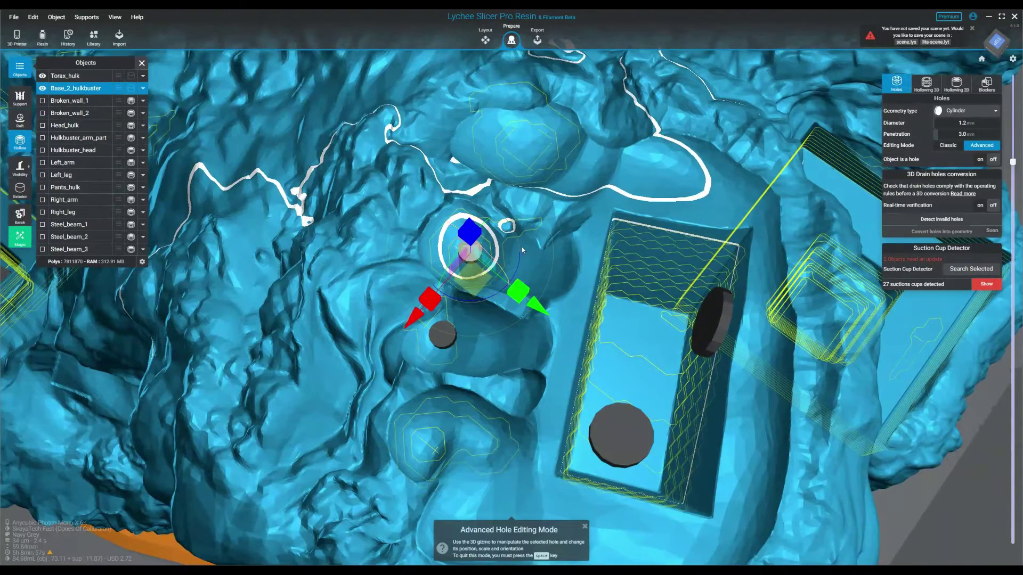
# - Add small drain holes on the rear foot's big toe and outermost toe, reducing the outermost one to 1.0 mm
pyautogui.moveTo(568, 203); pyautogui.dragTo(564, 237, button='middle')
pyautogui.moveTo(565, 237); pyautogui.dragTo(448, 421, button='right')
pyautogui.click(547, 215)
pyautogui.click(447, 421)
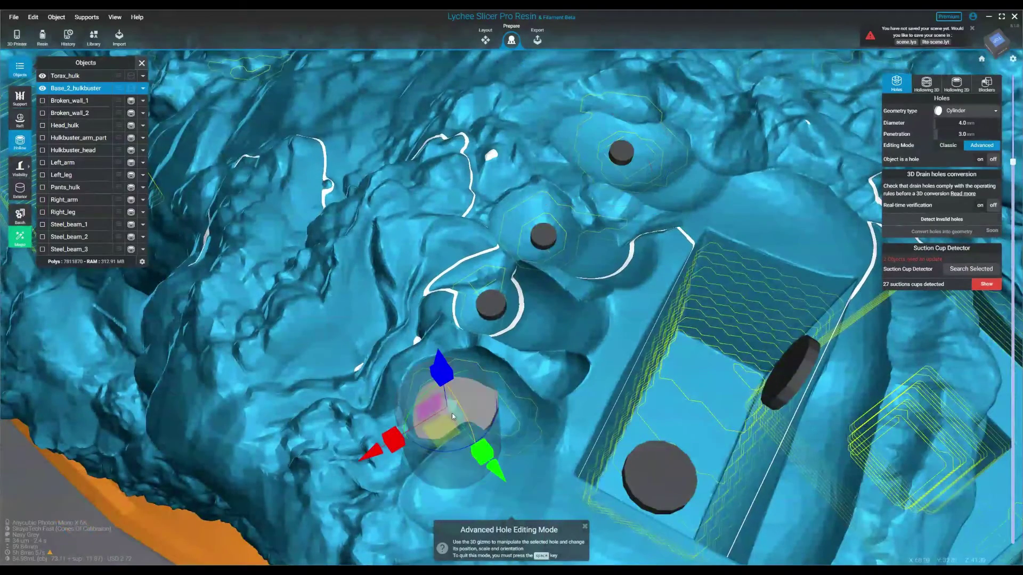
pyautogui.moveTo(452, 413); pyautogui.dragTo(459, 426)
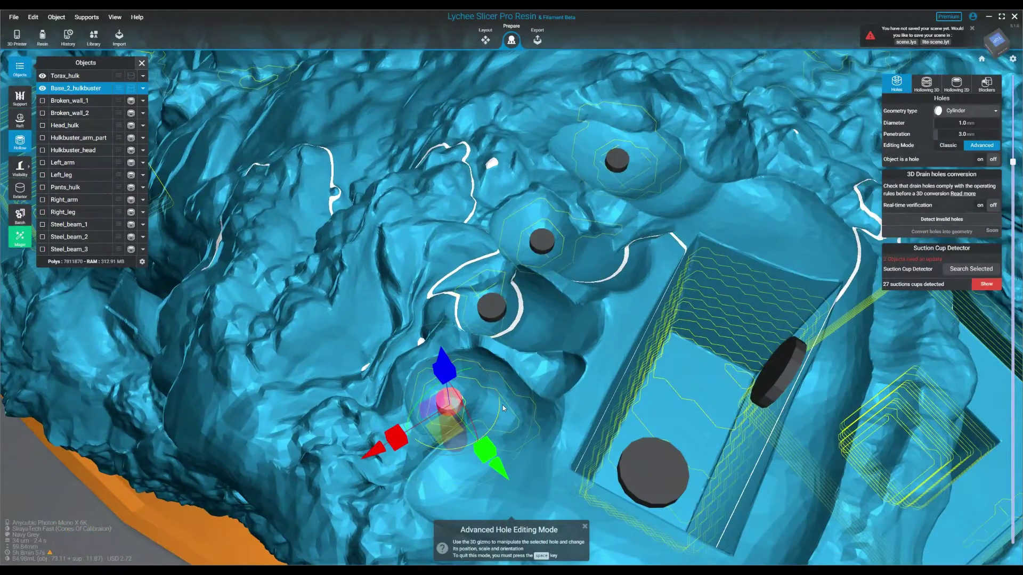
# - Inspect and correct the invalid 1.0 mm drain hole on the rear foot's outermost toe
pyautogui.moveTo(503, 405); pyautogui.dragTo(634, 286, button='right')
pyautogui.moveTo(634, 287); pyautogui.dragTo(536, 199, button='middle')
pyautogui.moveTo(509, 364); pyautogui.dragTo(513, 321, button='right')
pyautogui.scroll(3, 444, 300)
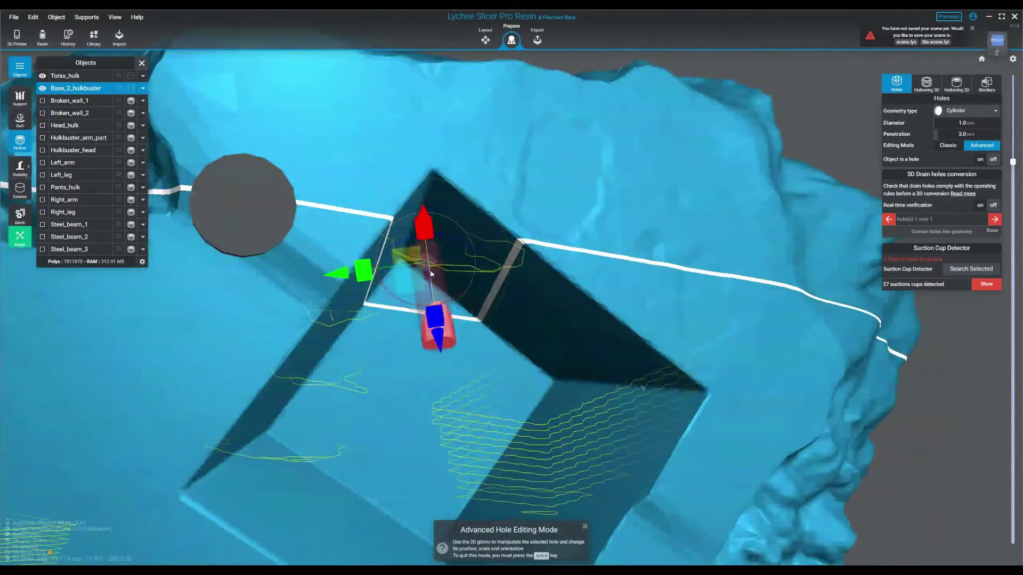
pyautogui.moveTo(437, 327); pyautogui.dragTo(575, 288, button='right')
pyautogui.click(606, 430)
pyautogui.moveTo(662, 462); pyautogui.dragTo(599, 403, button='right')
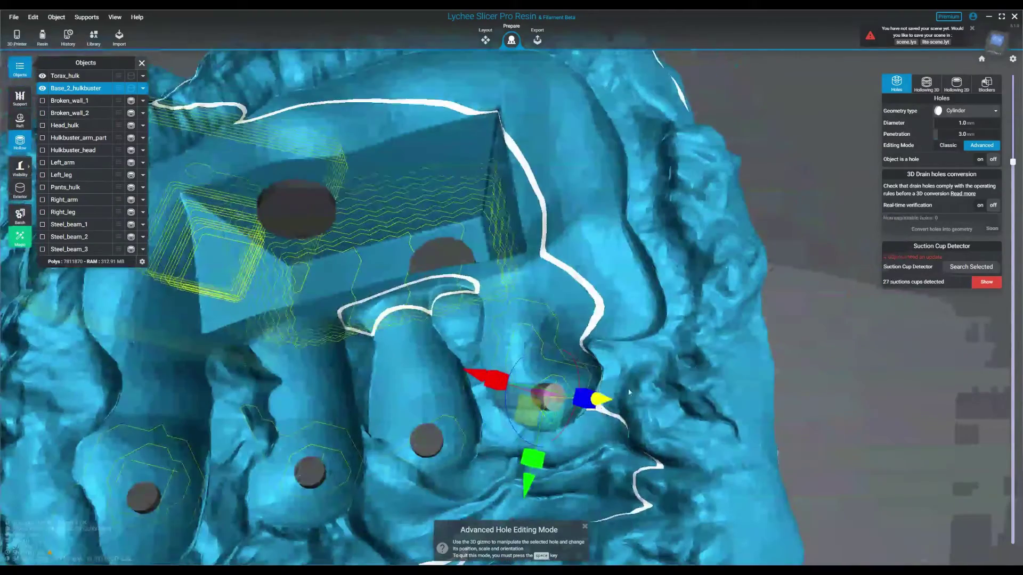
# - Adjust the outermost toe hole's depth in cross-section and add drain holes in the rear square socket, one about 3.2 mm in diameter
pyautogui.moveTo(1013, 162); pyautogui.dragTo(1013, 241)
pyautogui.moveTo(794, 341); pyautogui.dragTo(785, 368, button='right')
pyautogui.scroll(-5, 786, 368)
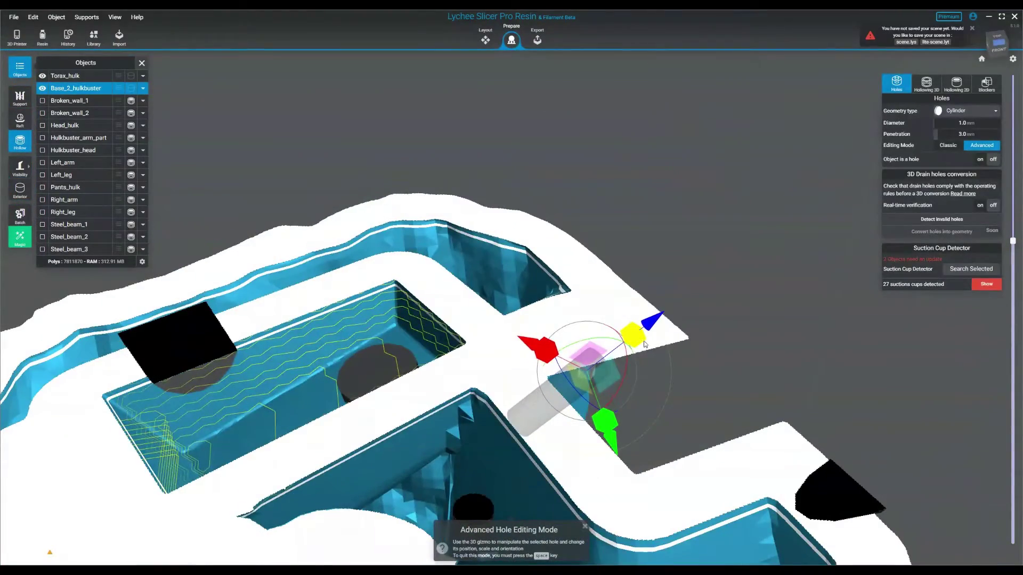
pyautogui.moveTo(661, 337); pyautogui.dragTo(669, 337)
pyautogui.moveTo(726, 344); pyautogui.dragTo(608, 322, button='right')
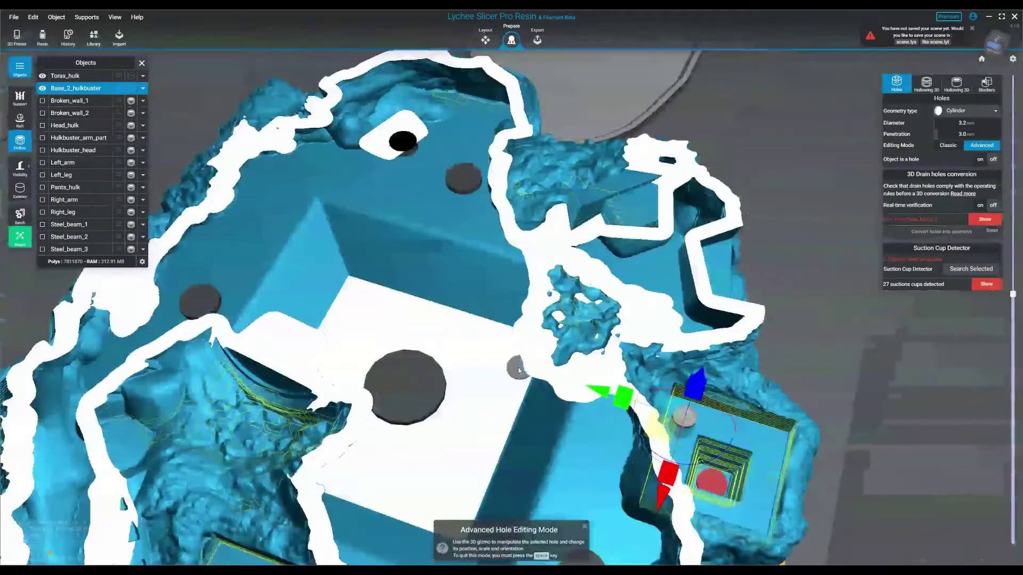
pyautogui.moveTo(602, 341); pyautogui.dragTo(964, 311, button='right')
# - Cut the layer view down to the enclosed rocky cavity in the base and place a drain hole there, reduced to about 1.6 mm
pyautogui.moveTo(1013, 294); pyautogui.dragTo(1010, 318)
pyautogui.moveTo(687, 381); pyautogui.dragTo(662, 364, button='right')
pyautogui.scroll(3, 543, 344)
pyautogui.moveTo(520, 347); pyautogui.dragTo(503, 366, button='right')
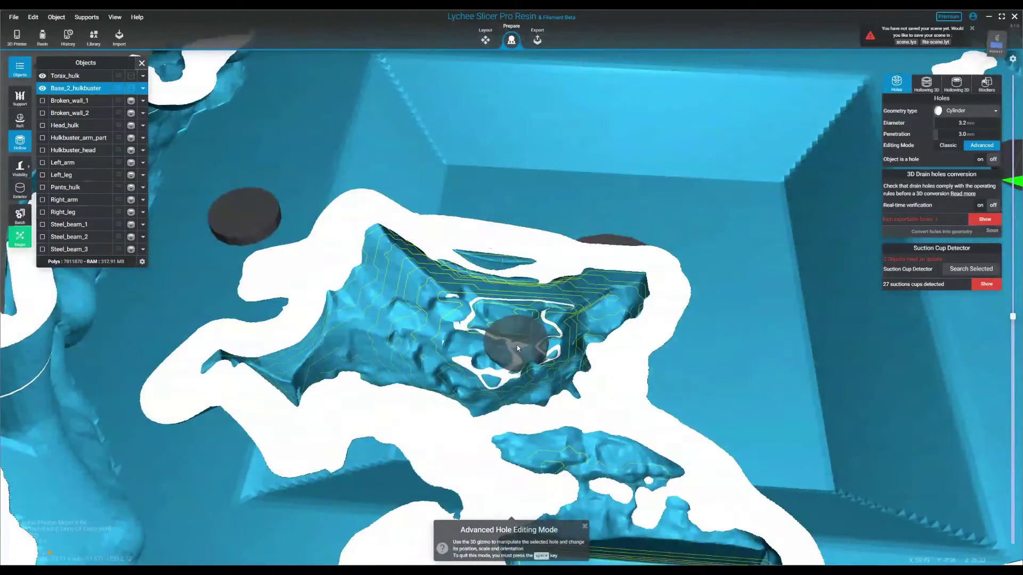
pyautogui.scroll(1, 522, 349)
pyautogui.scroll(-2, 522, 349)
pyautogui.click(522, 349)
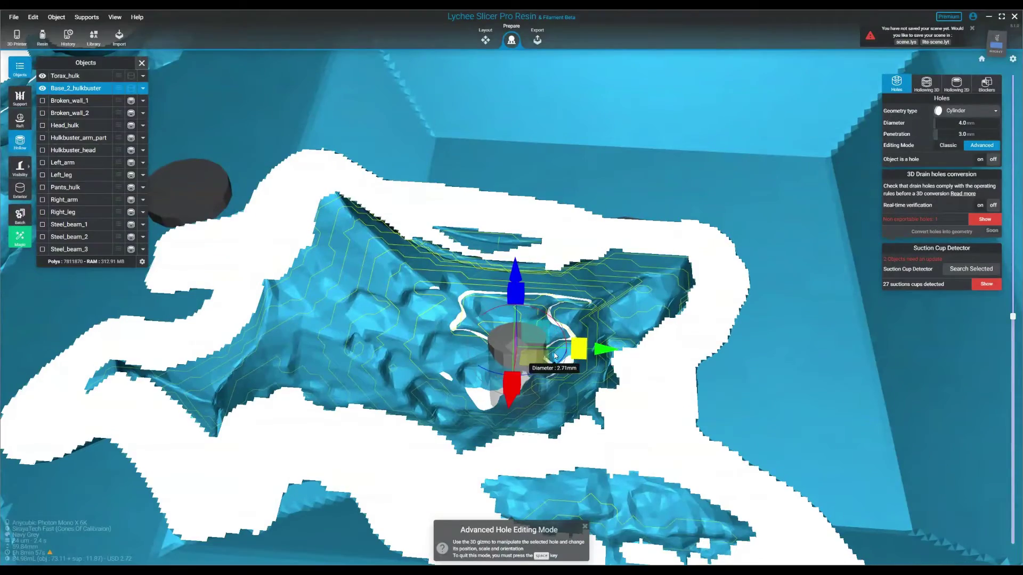
pyautogui.moveTo(542, 357); pyautogui.dragTo(538, 357)
pyautogui.moveTo(632, 356); pyautogui.dragTo(720, 402, button='right')
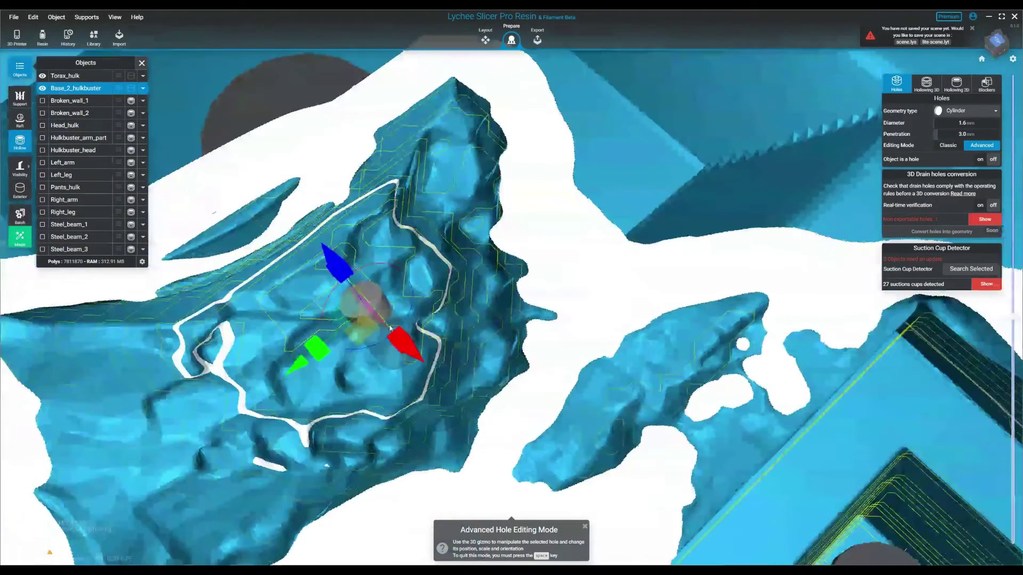
# - Move the drain hole deeper into the rocky cavity and reduce its diameter to about 1.1 mm
pyautogui.scroll(-2, 568, 356)
pyautogui.scroll(2, 483, 358)
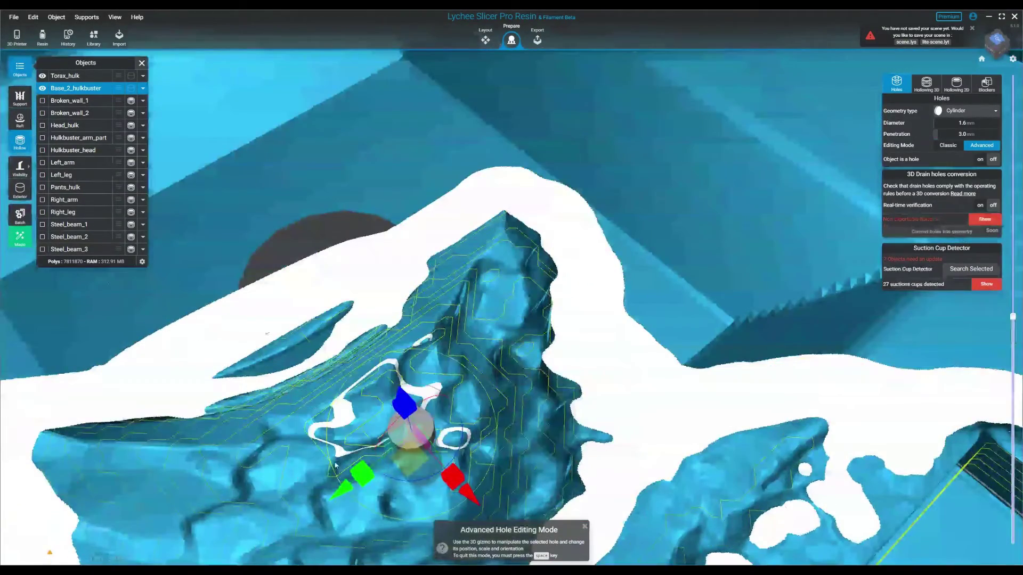
pyautogui.moveTo(346, 487); pyautogui.dragTo(370, 472)
pyautogui.moveTo(456, 481); pyautogui.dragTo(477, 442)
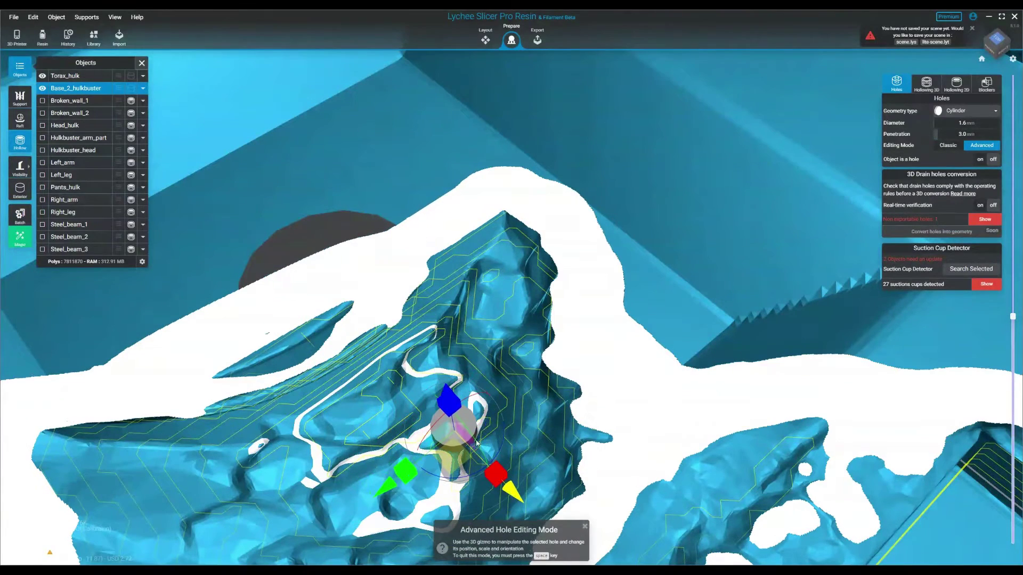
pyautogui.moveTo(452, 395); pyautogui.dragTo(457, 476)
pyautogui.moveTo(451, 410); pyautogui.dragTo(402, 474)
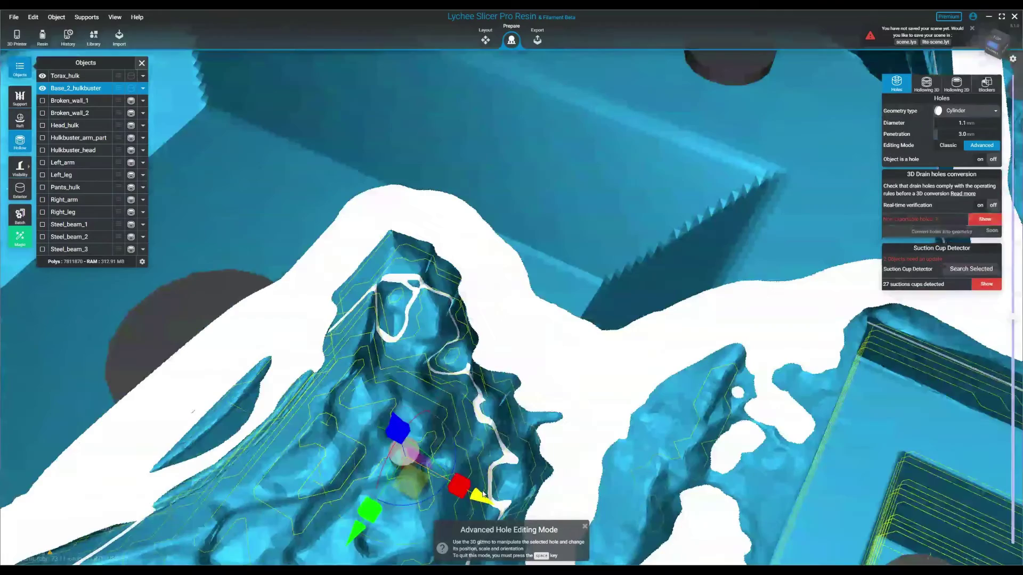
# - Rerun the suction cup detection on the Hulkbuster base alone
pyautogui.scroll(-8, 579, 393)
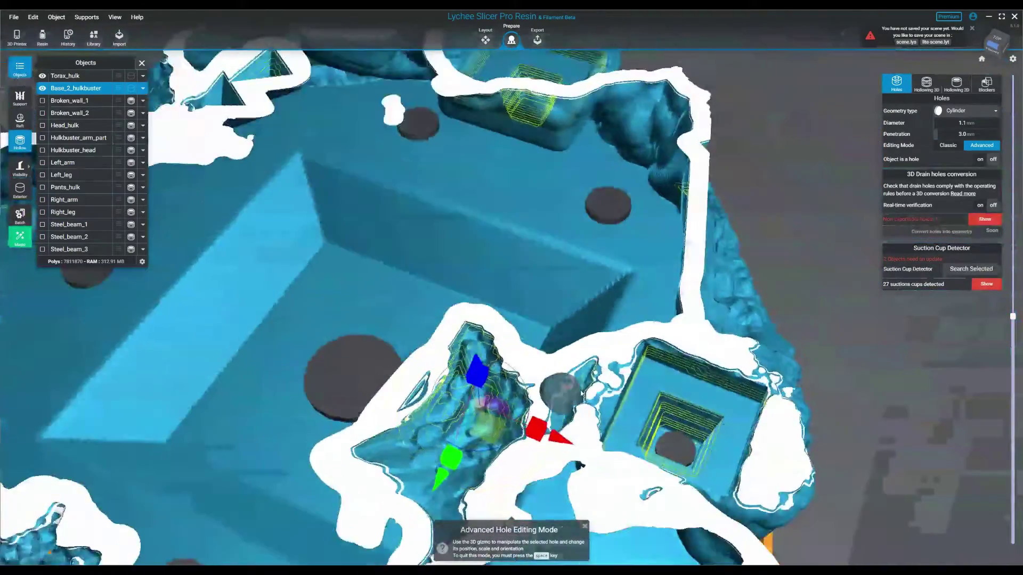
pyautogui.moveTo(581, 393); pyautogui.dragTo(770, 336)
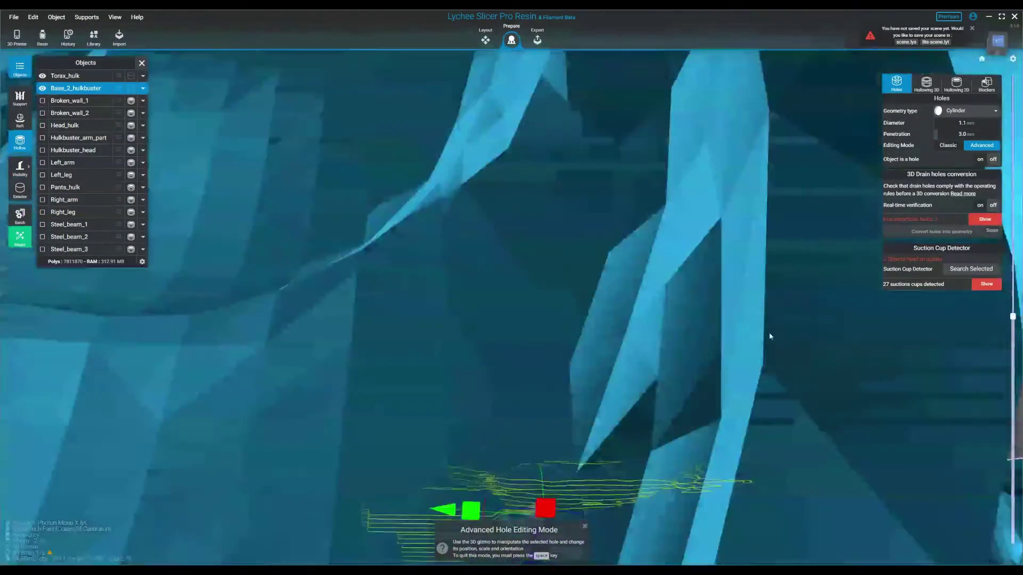
pyautogui.scroll(-8, 769, 337)
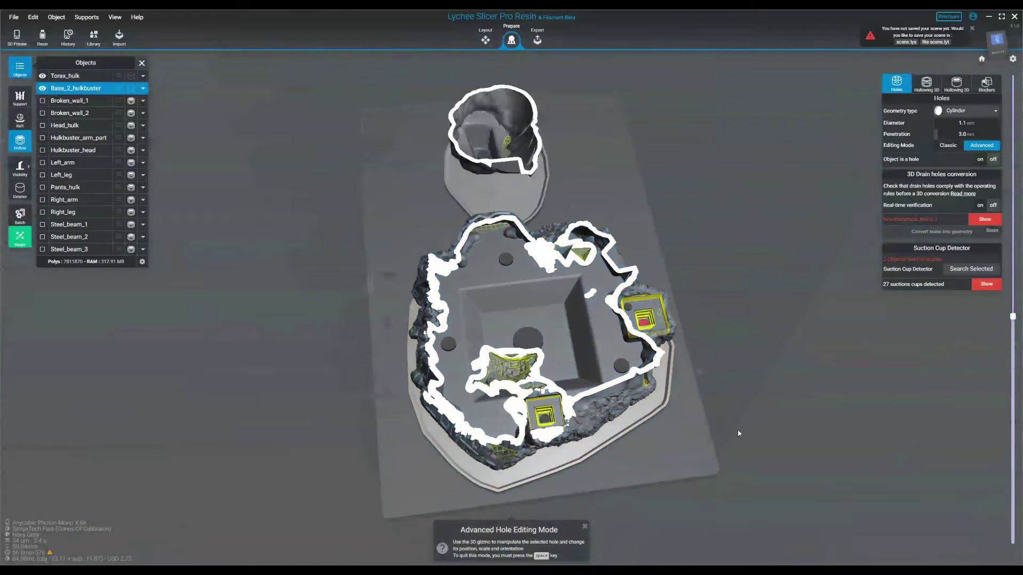
pyautogui.click(738, 433)
pyautogui.moveTo(738, 433); pyautogui.dragTo(807, 407)
pyautogui.click(613, 355)
pyautogui.moveTo(669, 328); pyautogui.dragTo(743, 347)
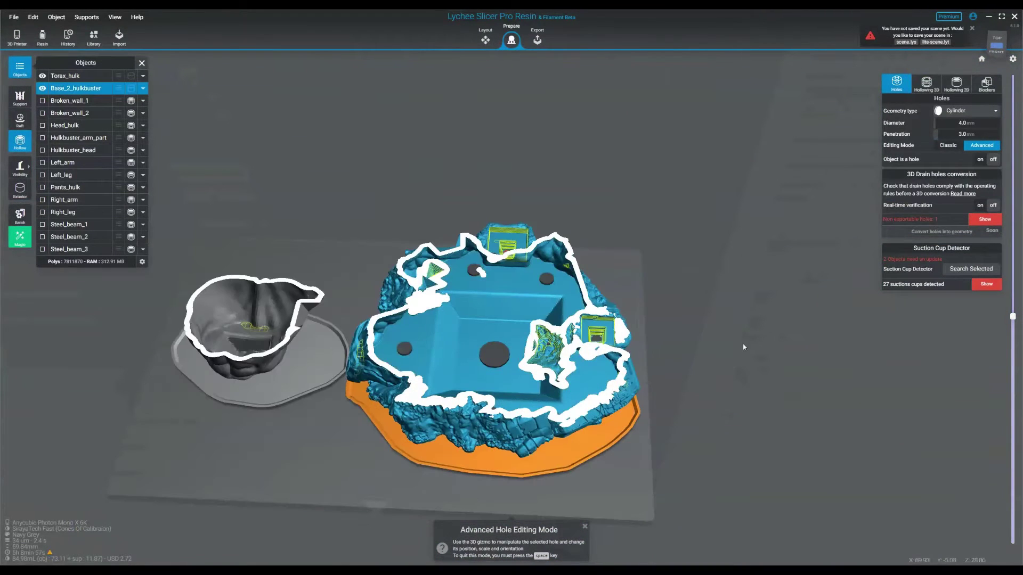
pyautogui.click(926, 83)
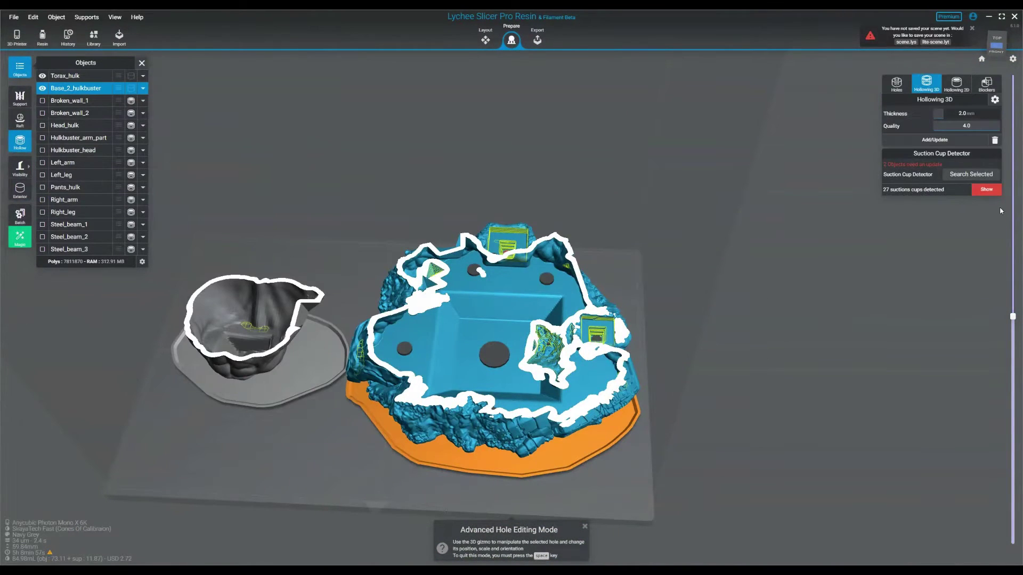
pyautogui.click(972, 173)
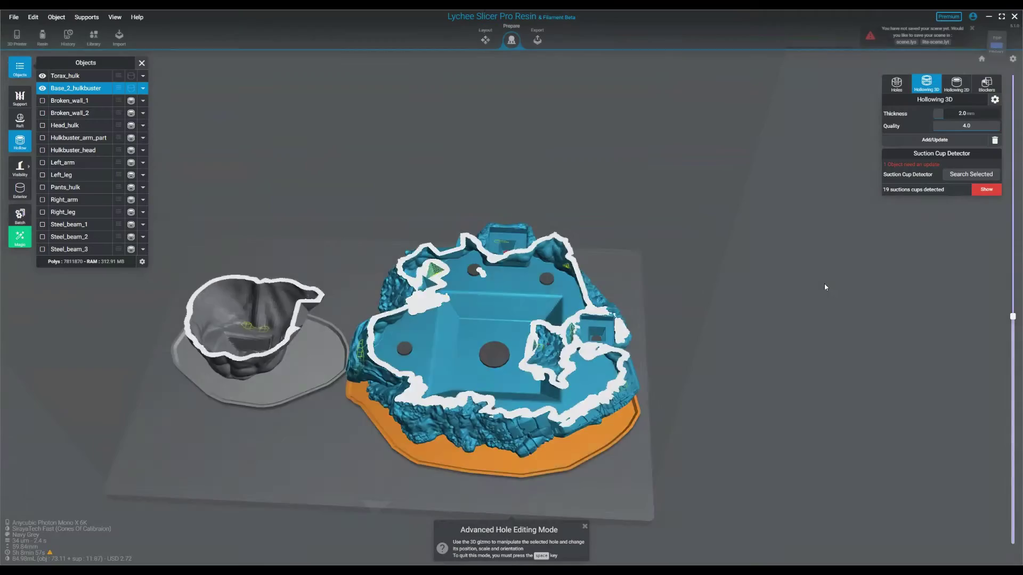
# - Examine the remaining suction cup marks on the Hulkbuster base at several layer heights, ending with the full model
pyautogui.scroll(2, 825, 287)
pyautogui.moveTo(824, 287); pyautogui.dragTo(831, 320)
pyautogui.moveTo(1013, 321)
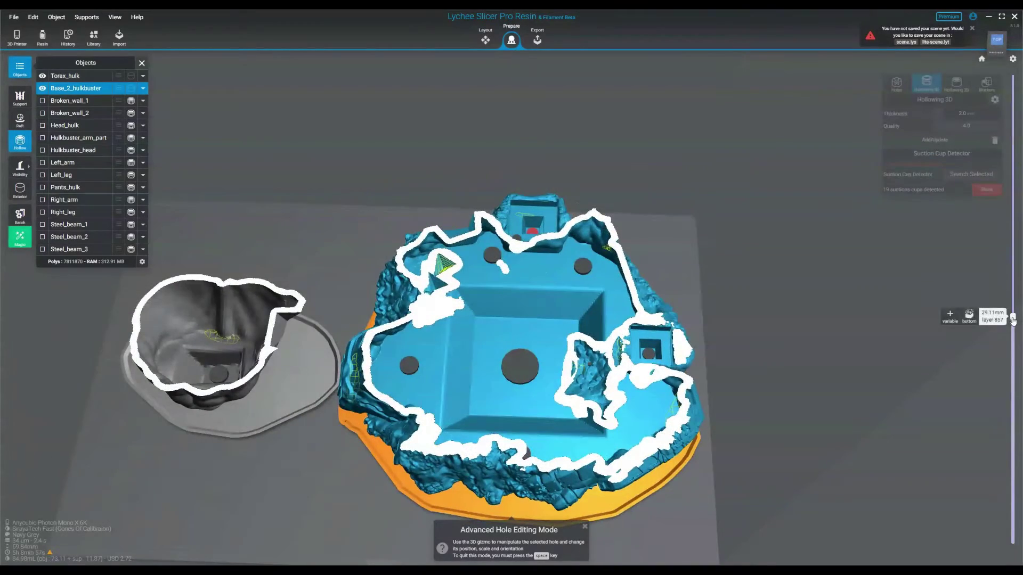
pyautogui.moveTo(1012, 321); pyautogui.dragTo(1013, 232)
pyautogui.scroll(2, 341, 331)
pyautogui.moveTo(330, 330); pyautogui.dragTo(390, 334)
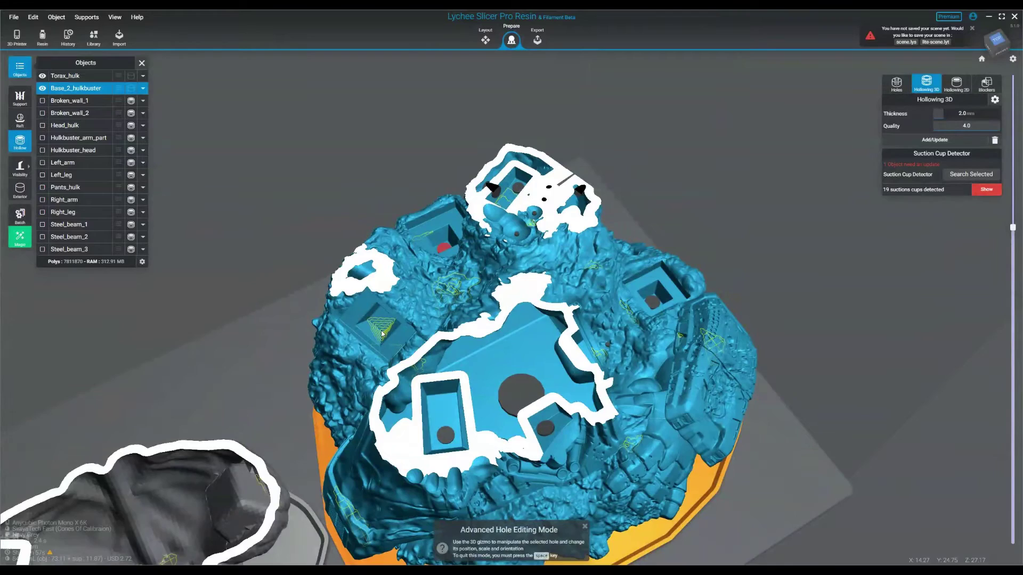
pyautogui.scroll(-3, 737, 288)
pyautogui.moveTo(738, 287); pyautogui.dragTo(941, 271)
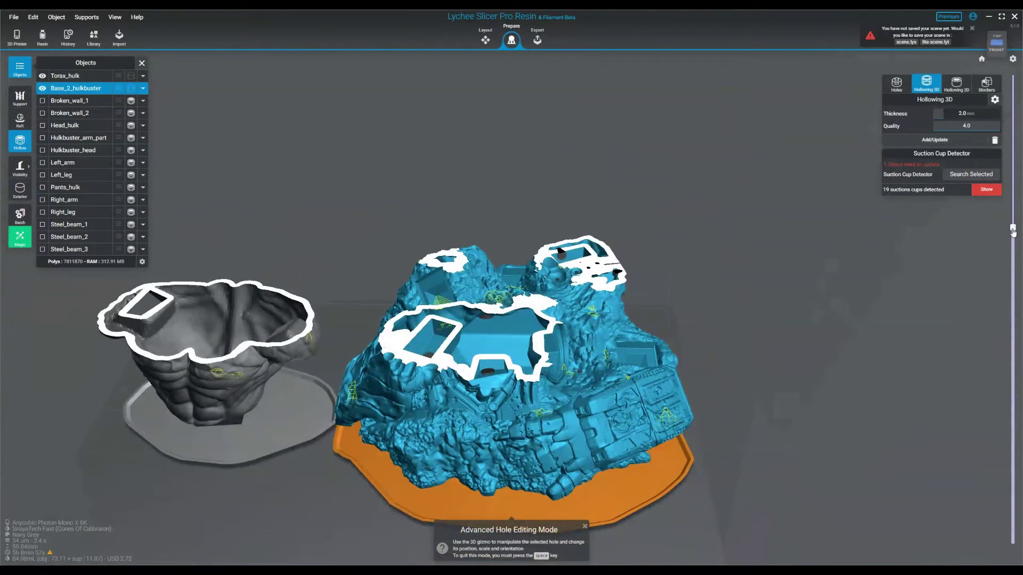
pyautogui.moveTo(1012, 230); pyautogui.dragTo(1012, 76)
pyautogui.moveTo(717, 201); pyautogui.dragTo(697, 158)
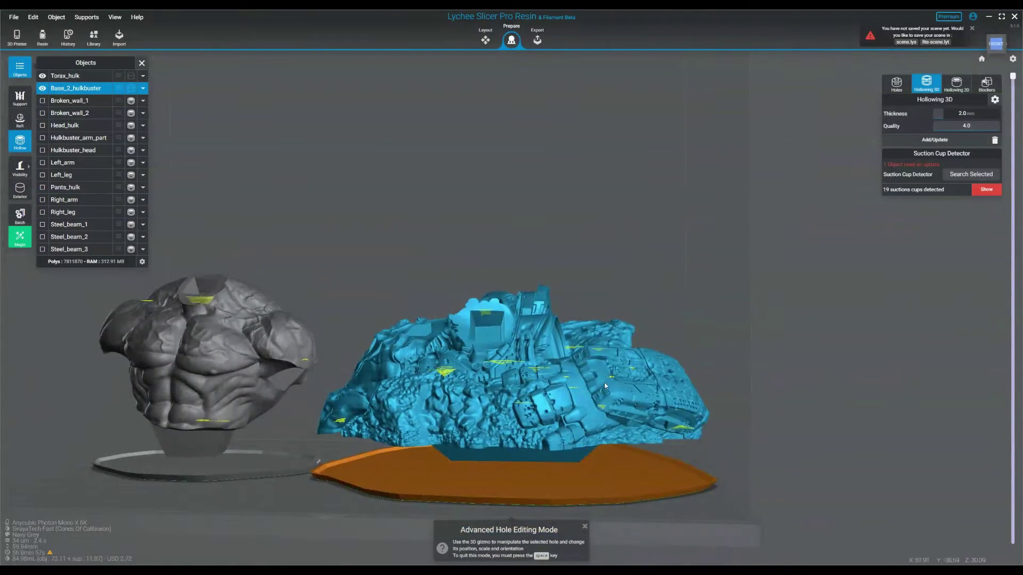
# - Try a drain hole about 3.2 mm in diameter on the Hulk torso's lower back, over the detected suction cup
pyautogui.moveTo(604, 382); pyautogui.dragTo(829, 388)
pyautogui.moveTo(443, 206); pyautogui.dragTo(689, 300, button='right')
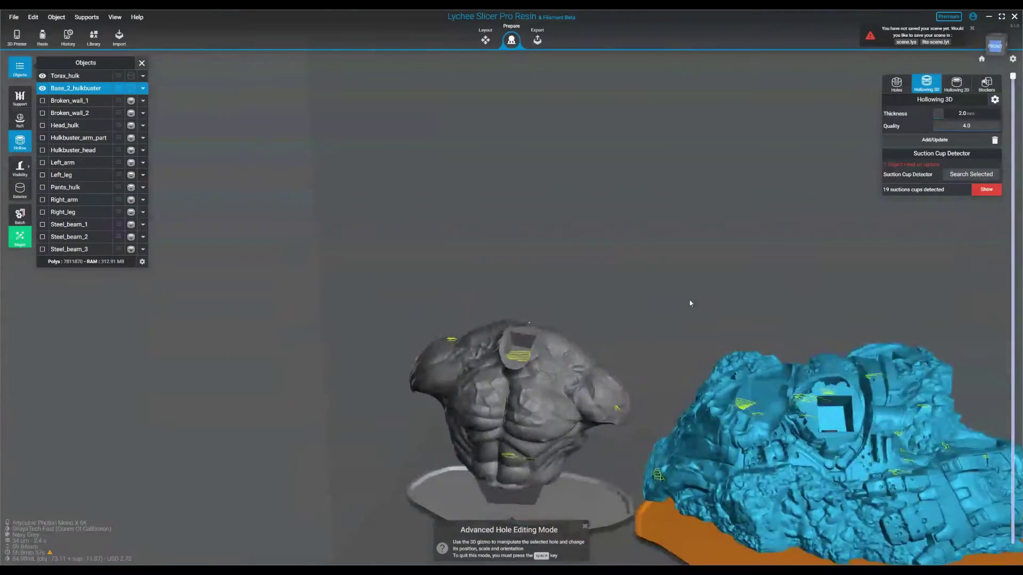
pyautogui.moveTo(689, 304); pyautogui.dragTo(495, 424)
pyautogui.moveTo(619, 403); pyautogui.dragTo(518, 337)
pyautogui.click(505, 334)
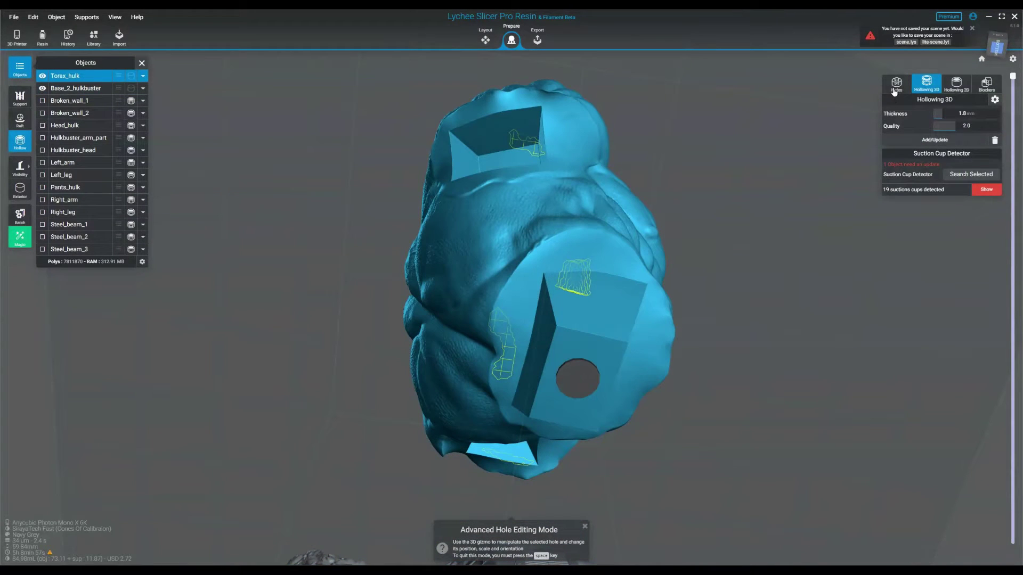
pyautogui.click(896, 84)
pyautogui.click(509, 333)
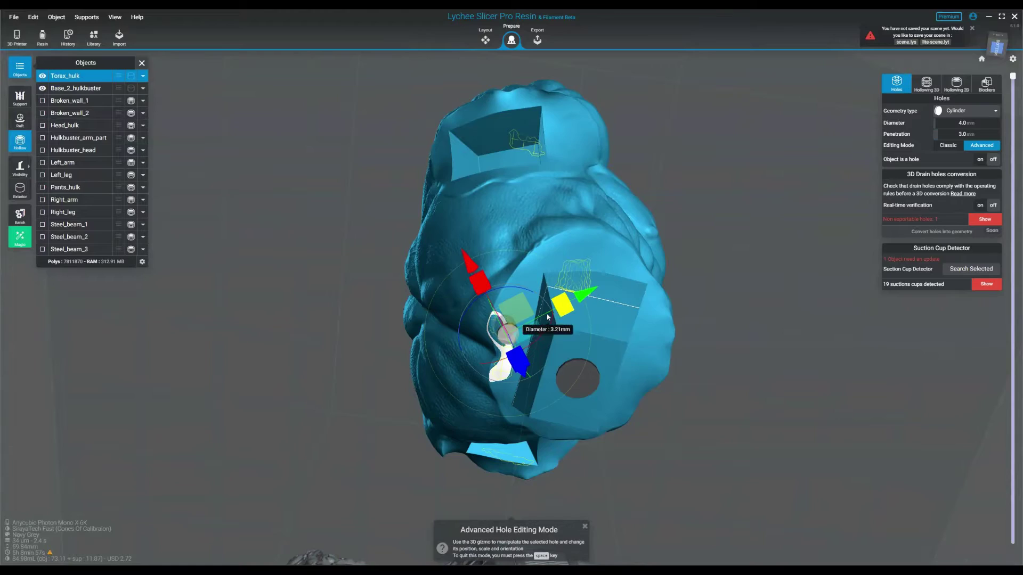
pyautogui.moveTo(633, 327); pyautogui.dragTo(523, 447)
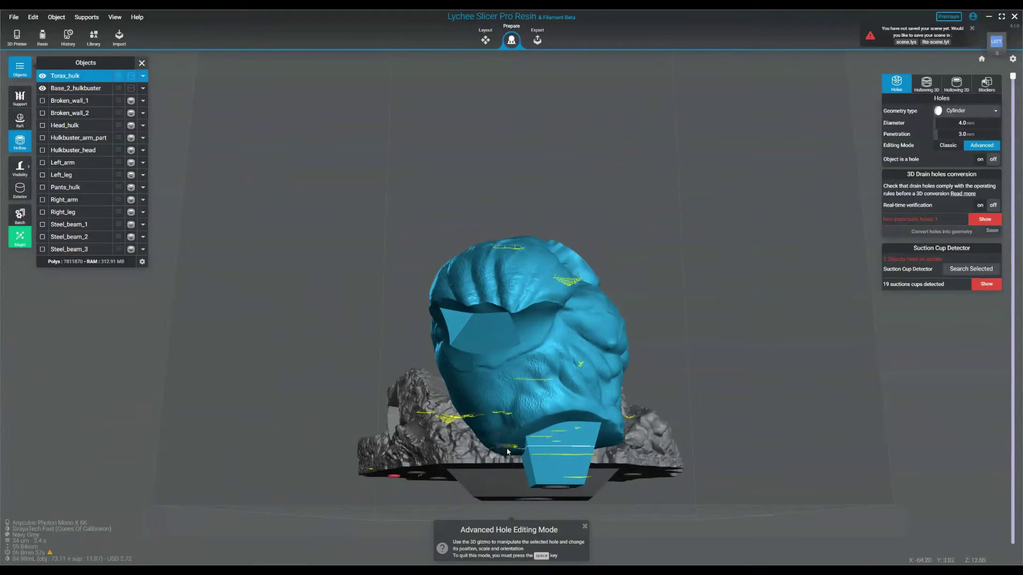
pyautogui.moveTo(537, 449); pyautogui.dragTo(558, 376)
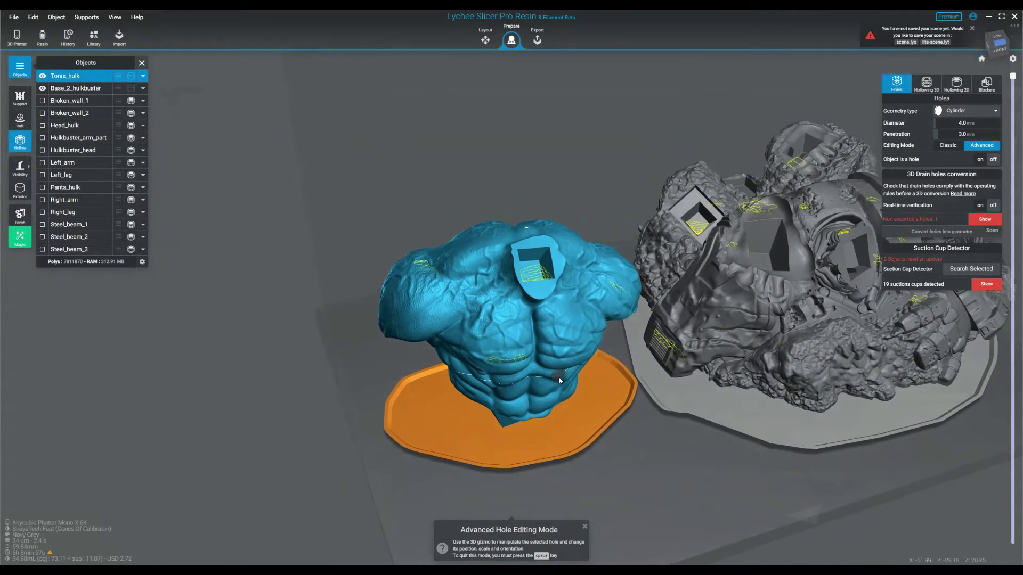
pyautogui.moveTo(537, 410); pyautogui.dragTo(872, 281)
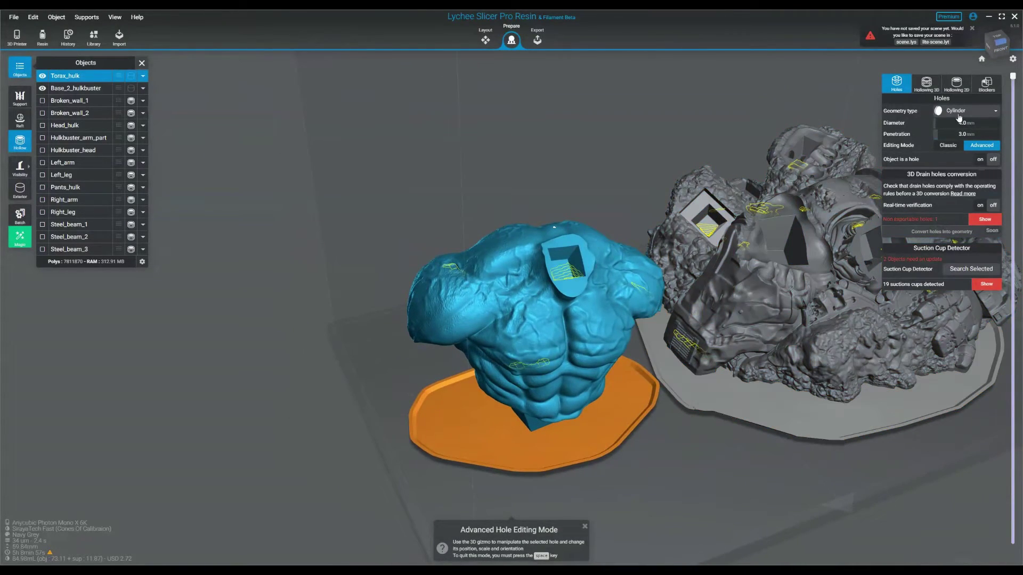
# - Place a box-shaped hollowing blocker on the torso's lower back beside the waist peg and stretch it across the back's width
pyautogui.click(983, 88)
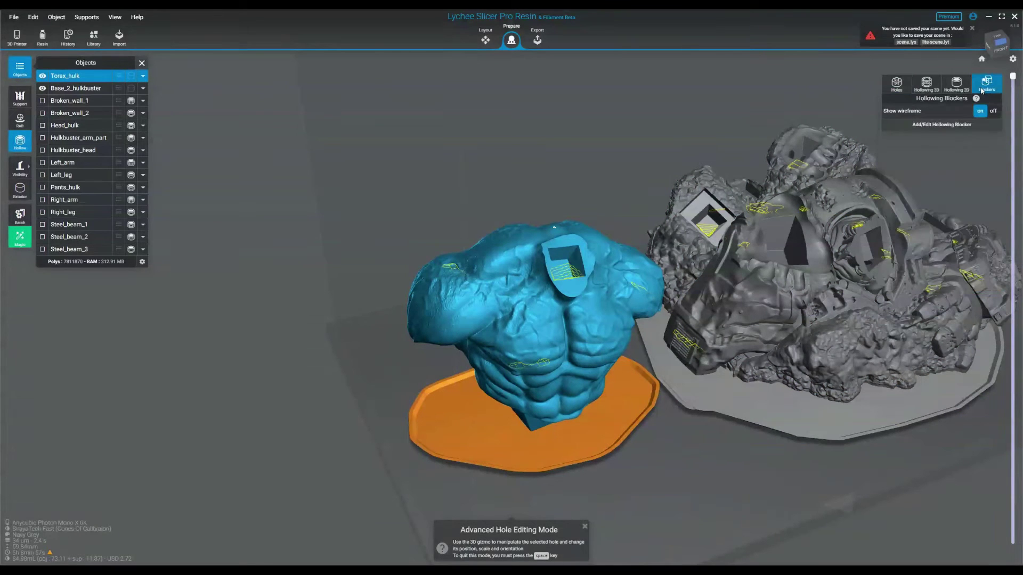
pyautogui.click(959, 125)
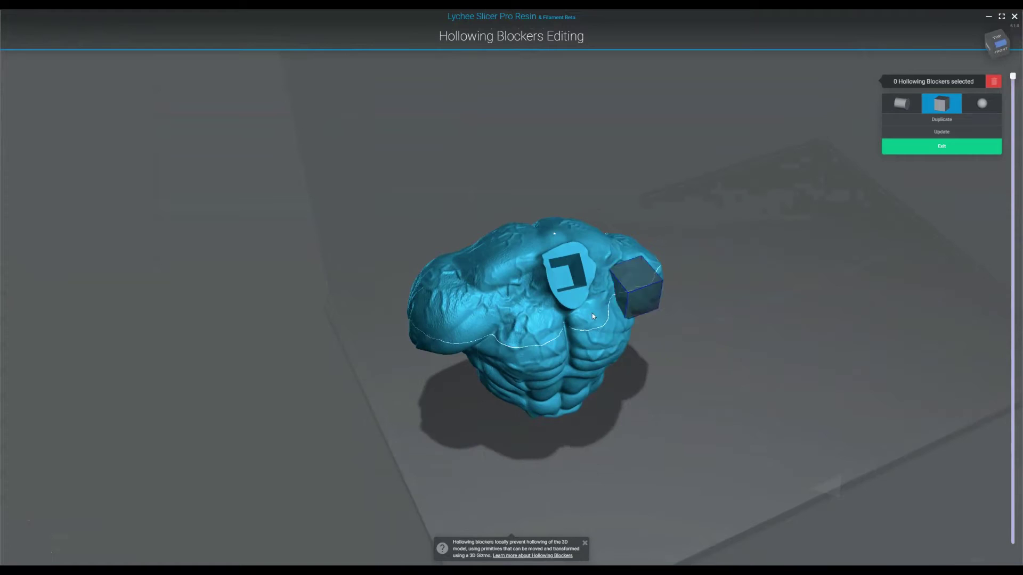
pyautogui.moveTo(593, 313); pyautogui.dragTo(488, 407)
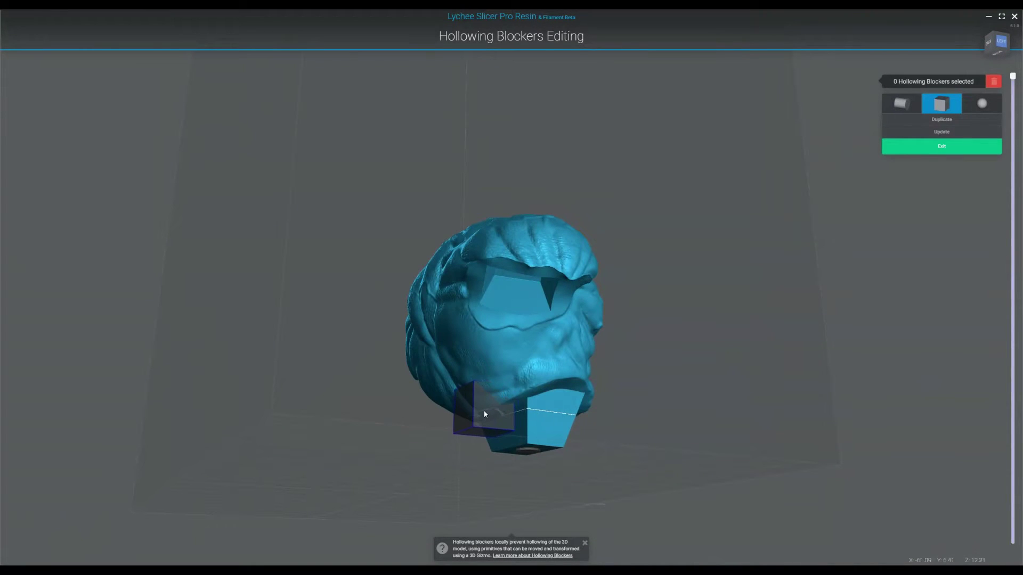
pyautogui.click(484, 414)
pyautogui.moveTo(641, 394); pyautogui.dragTo(672, 399)
pyautogui.moveTo(510, 427); pyautogui.dragTo(564, 433)
pyautogui.moveTo(651, 397); pyautogui.dragTo(695, 437)
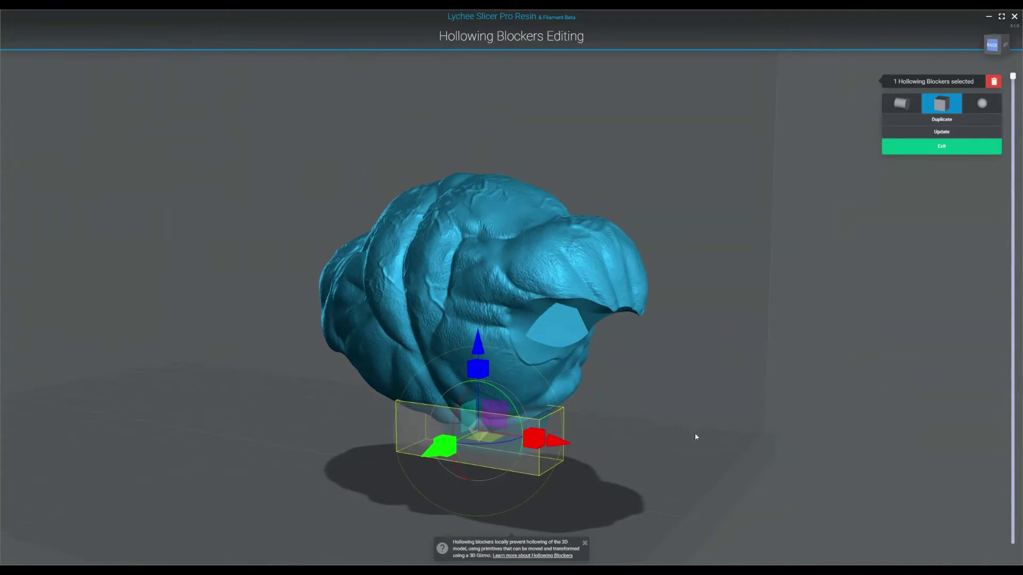
# - Fine-tune the blocker's fit over the recess behind the waist peg in a cutaway view and update the hollowing
pyautogui.moveTo(560, 445); pyautogui.dragTo(501, 397)
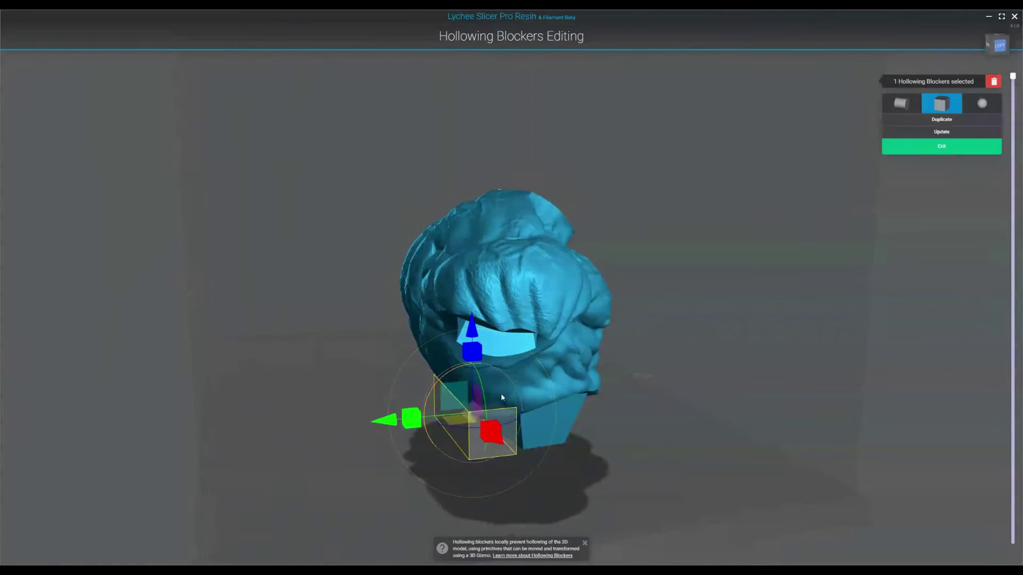
pyautogui.moveTo(555, 417); pyautogui.dragTo(715, 400)
pyautogui.moveTo(1014, 77); pyautogui.dragTo(1014, 296)
pyautogui.moveTo(772, 299); pyautogui.dragTo(712, 369)
pyautogui.scroll(3, 762, 346)
pyautogui.scroll(5, 762, 346)
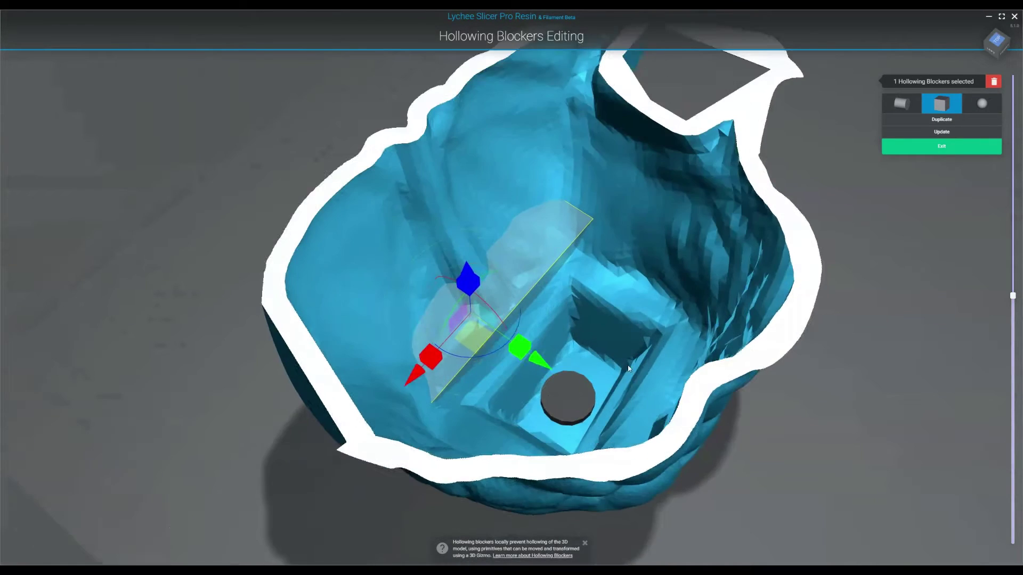
pyautogui.moveTo(479, 281); pyautogui.dragTo(480, 289)
pyautogui.moveTo(644, 358); pyautogui.dragTo(570, 320)
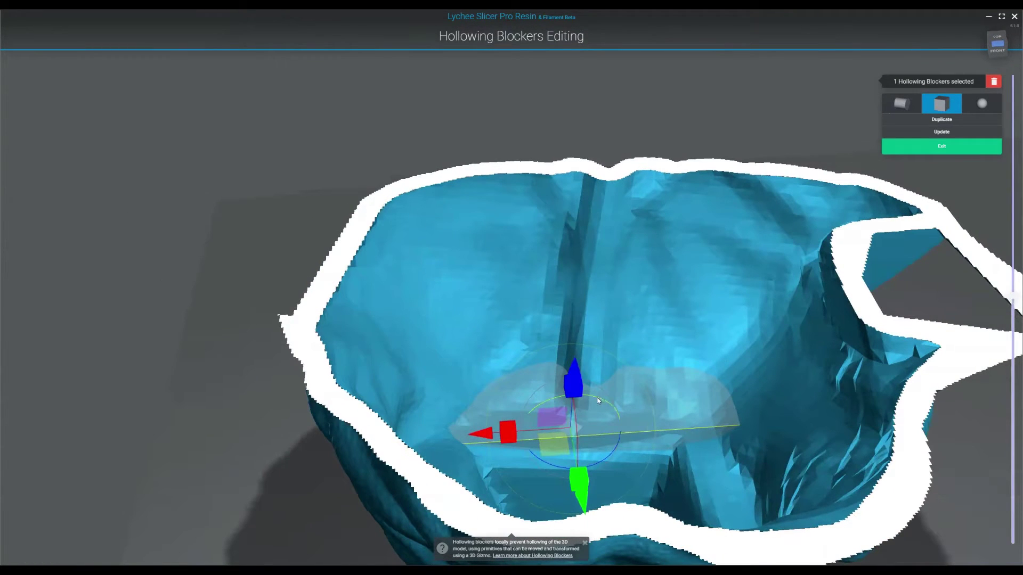
pyautogui.moveTo(593, 398); pyautogui.dragTo(603, 402)
pyautogui.moveTo(591, 492); pyautogui.dragTo(592, 497)
pyautogui.scroll(-3, 622, 464)
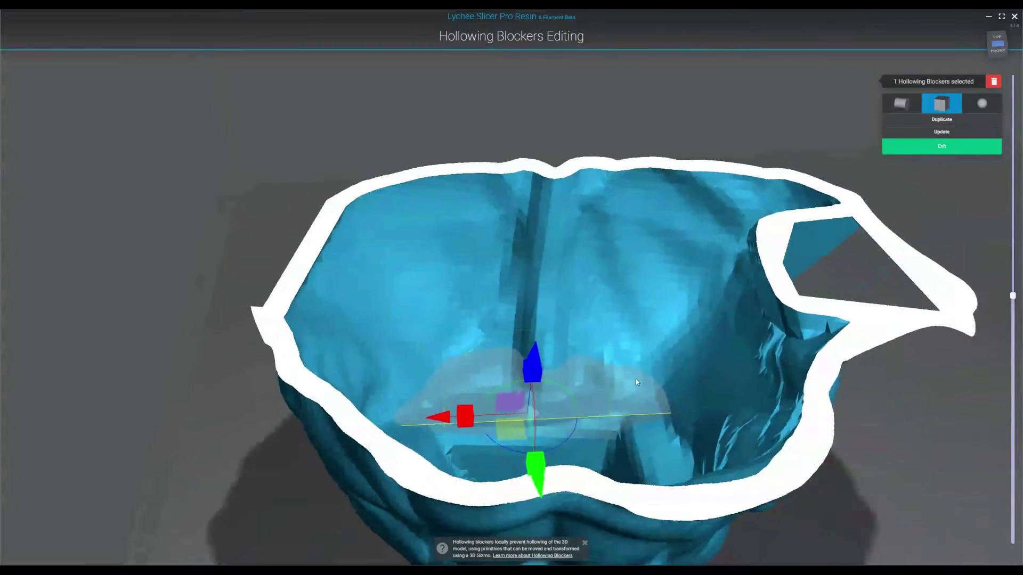
pyautogui.moveTo(624, 463); pyautogui.dragTo(651, 459)
pyautogui.click(947, 137)
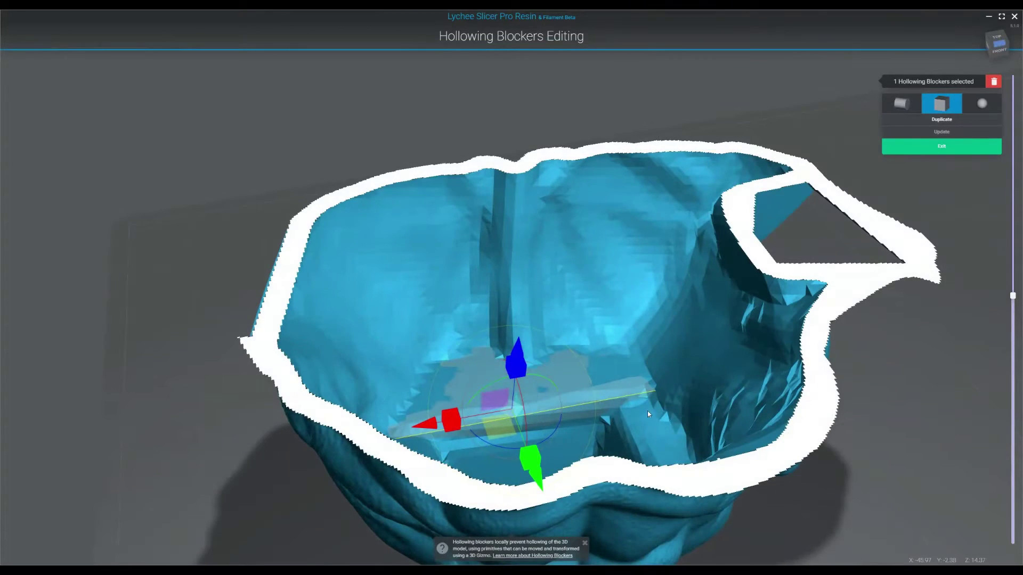
# - Examine the updated torso interior around the blocker at a lower cut and from the side, finishing the blocker editing
pyautogui.moveTo(648, 414); pyautogui.dragTo(852, 394)
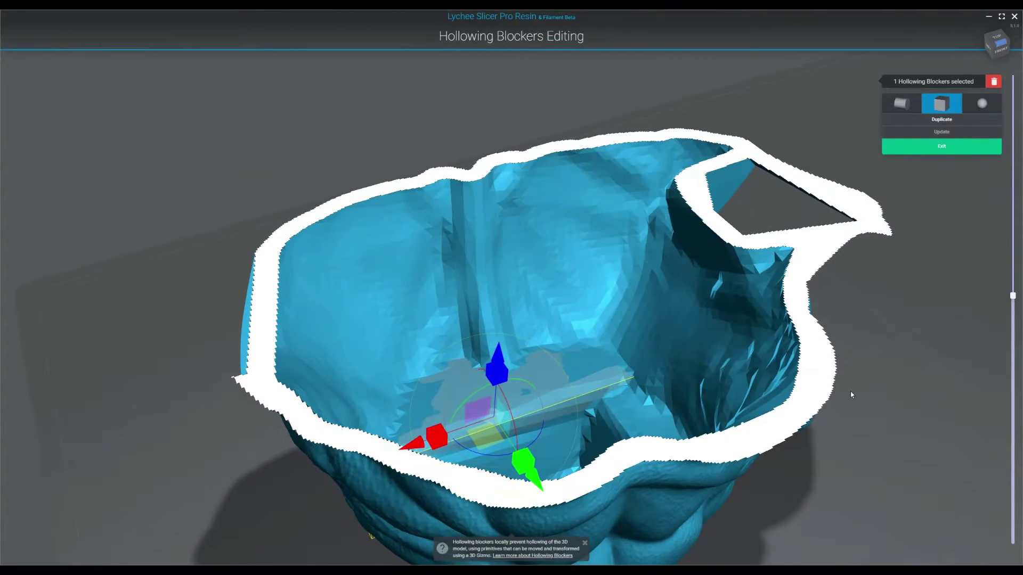
pyautogui.moveTo(981, 302); pyautogui.dragTo(981, 353)
pyautogui.moveTo(719, 415); pyautogui.dragTo(815, 338)
pyautogui.moveTo(815, 339); pyautogui.dragTo(847, 176, button='right')
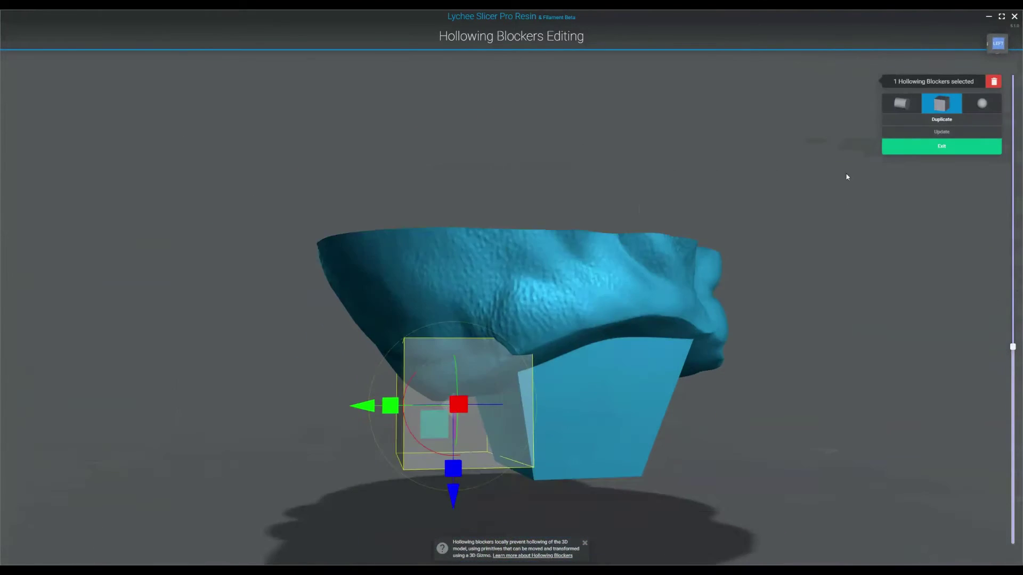
pyautogui.moveTo(682, 349); pyautogui.dragTo(719, 292)
pyautogui.moveTo(863, 347); pyautogui.dragTo(660, 462)
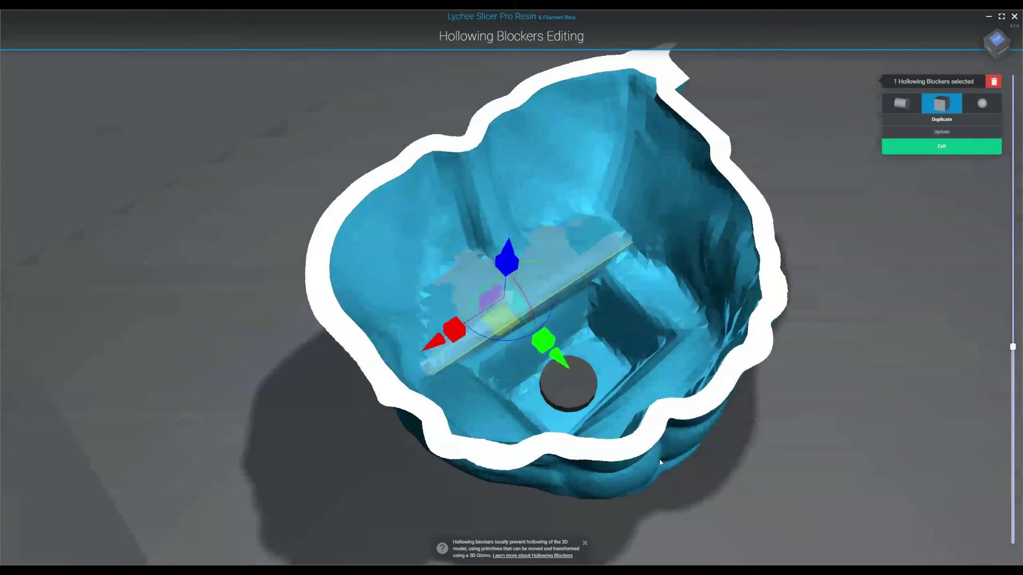
pyautogui.moveTo(902, 375); pyautogui.dragTo(880, 258)
pyautogui.click(949, 149)
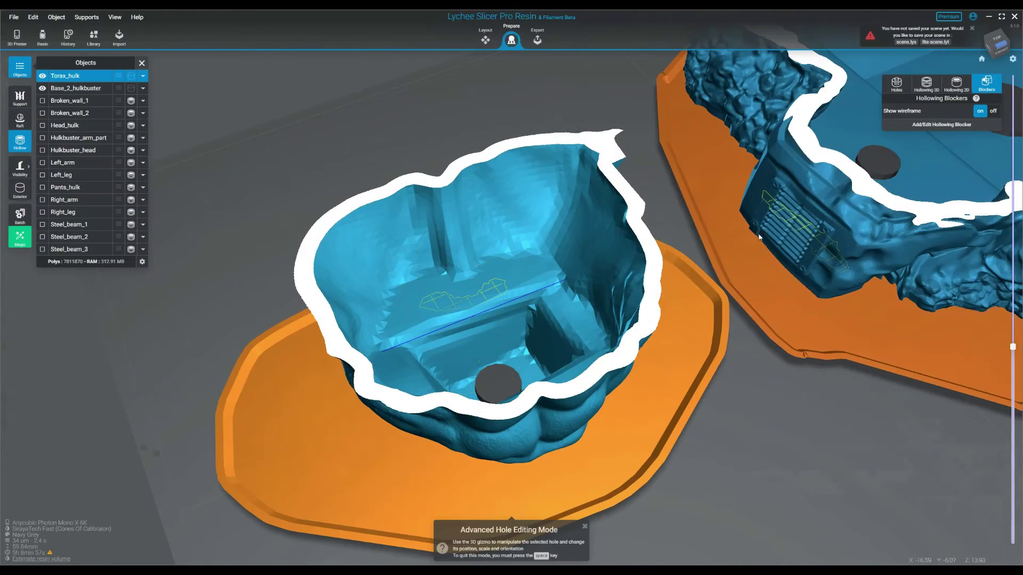
# - Rerun the suction cup detection on the Hulk torso with its new hollowing blocker
pyautogui.moveTo(688, 262); pyautogui.dragTo(734, 112)
pyautogui.scroll(2, 802, 251)
pyautogui.click(926, 85)
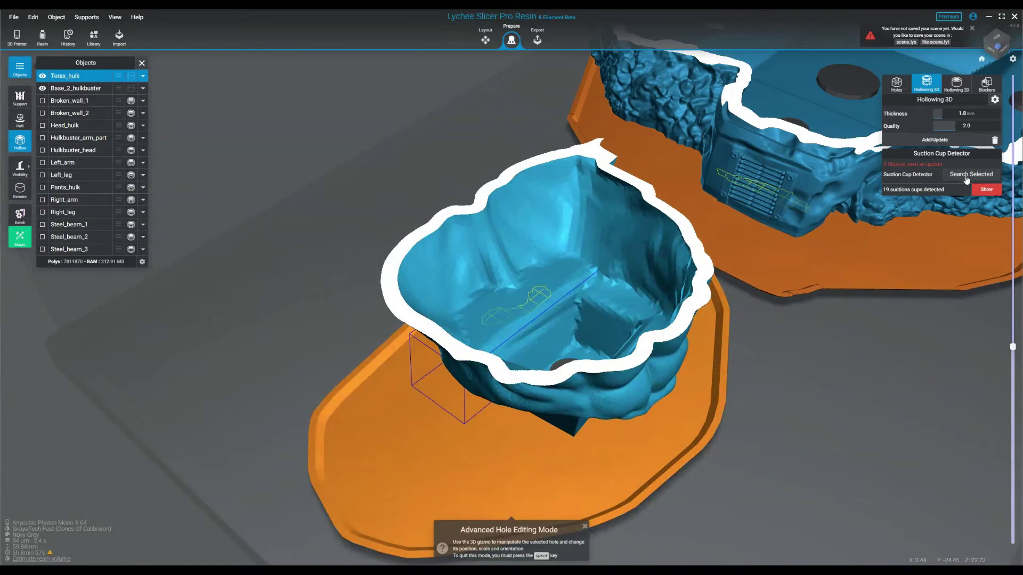
pyautogui.click(967, 177)
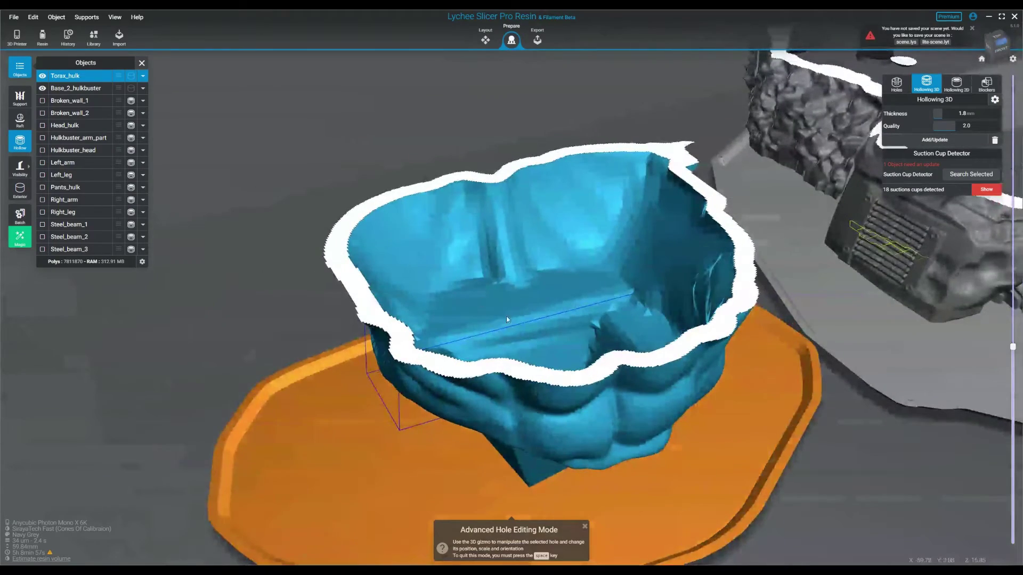
# - Examine the torso's waist, shoulder sockets and the neighbouring base in cross-section for remaining suction cup marks
pyautogui.scroll(-4, 563, 308)
pyautogui.moveTo(751, 341); pyautogui.dragTo(749, 368, button='right')
pyautogui.scroll(-2, 749, 367)
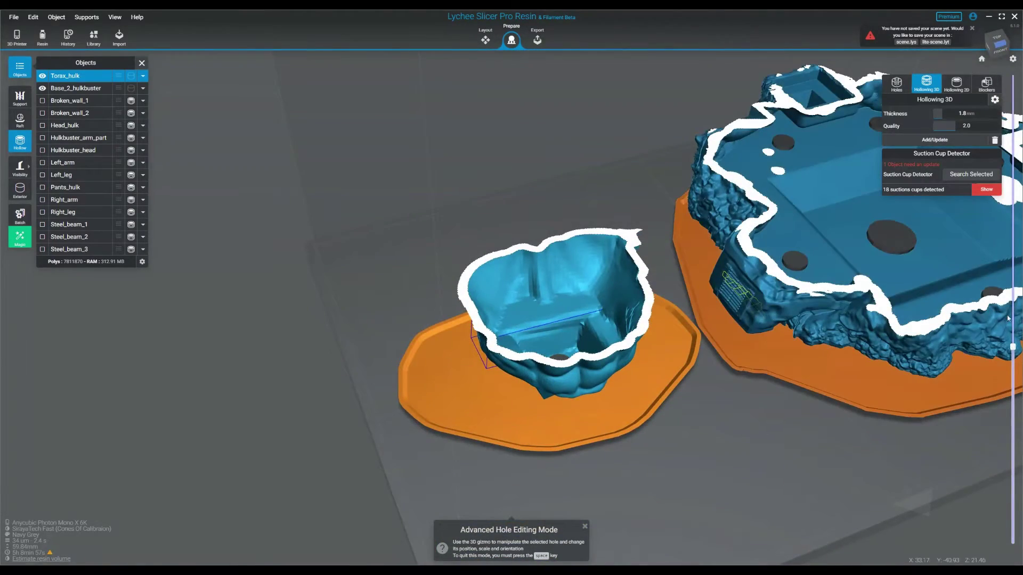
pyautogui.click(1008, 318)
pyautogui.moveTo(1013, 347); pyautogui.dragTo(993, 211)
pyautogui.scroll(3, 632, 171)
pyautogui.moveTo(637, 173); pyautogui.dragTo(665, 217, button='right')
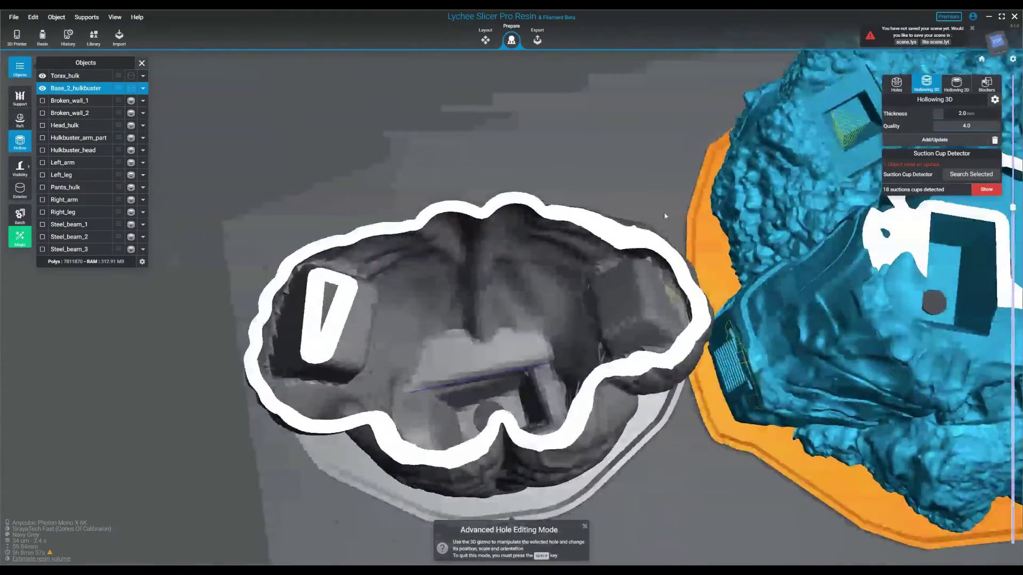
pyautogui.moveTo(664, 212); pyautogui.dragTo(689, 144)
pyautogui.scroll(-8, 693, 271)
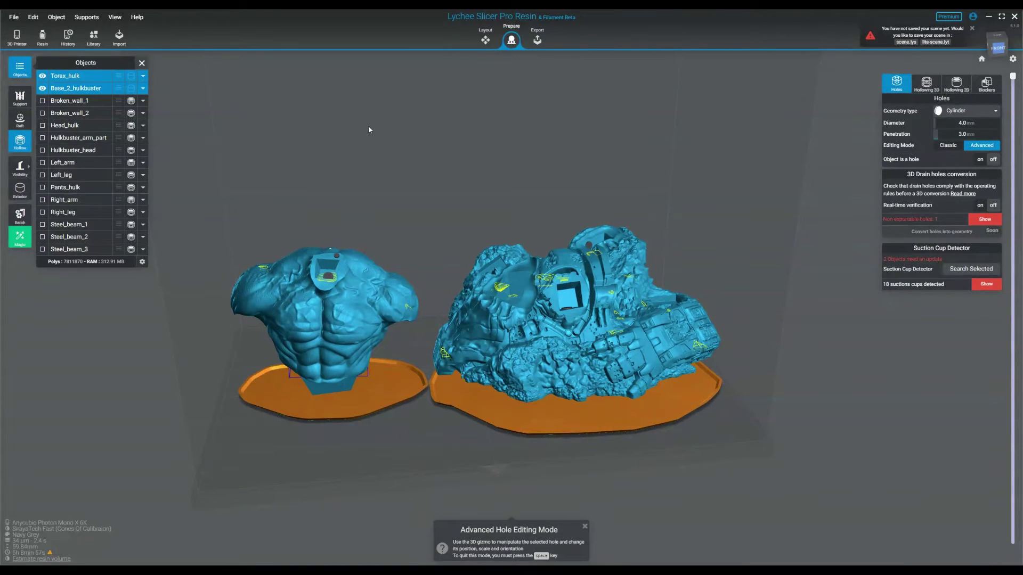
# - Run the islands detector with Detailed accuracy on the torso and the Hulkbuster base together
pyautogui.click(20, 97)
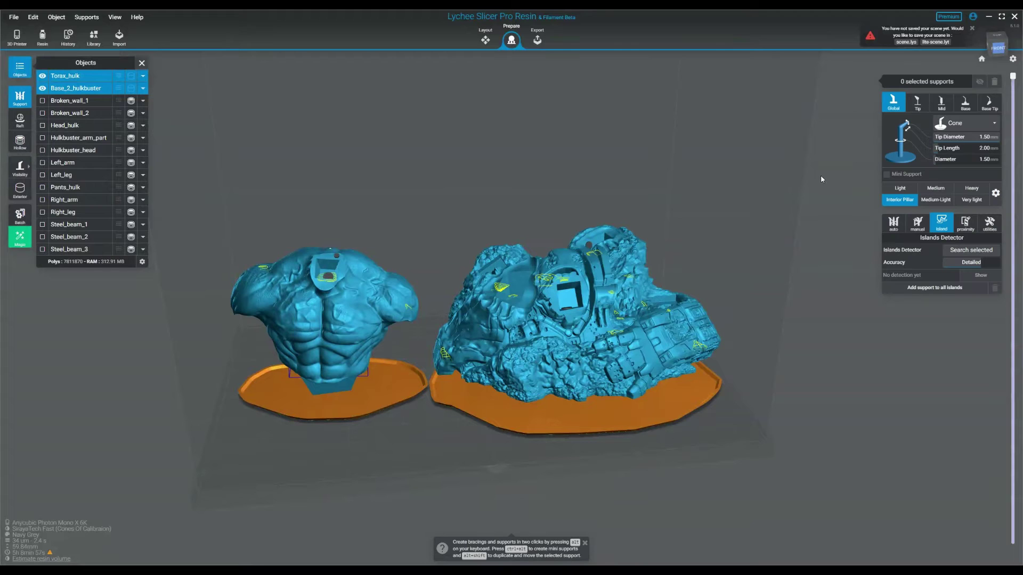
pyautogui.click(985, 252)
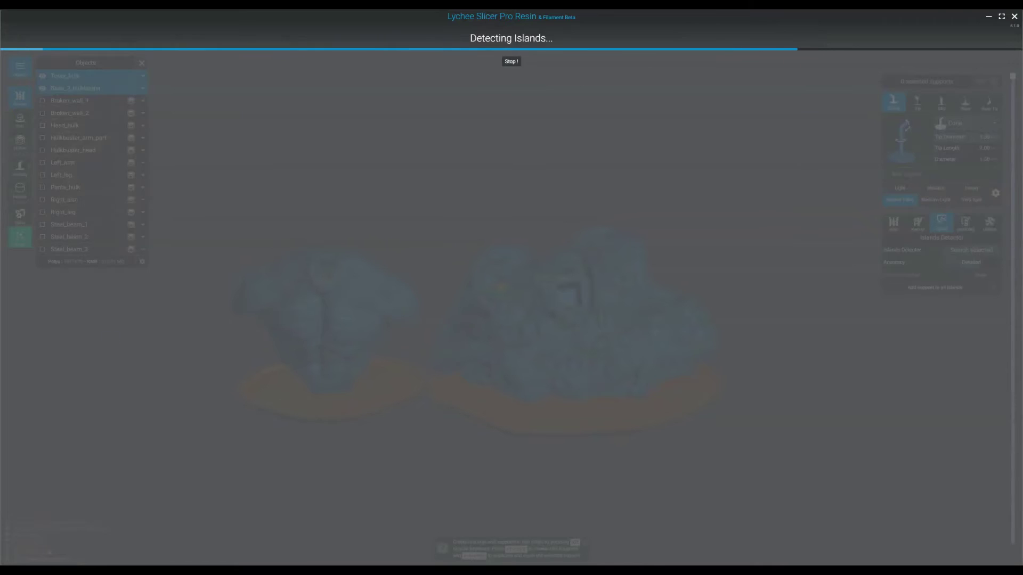
pyautogui.moveTo(560, 174); pyautogui.dragTo(555, 155, button='right')
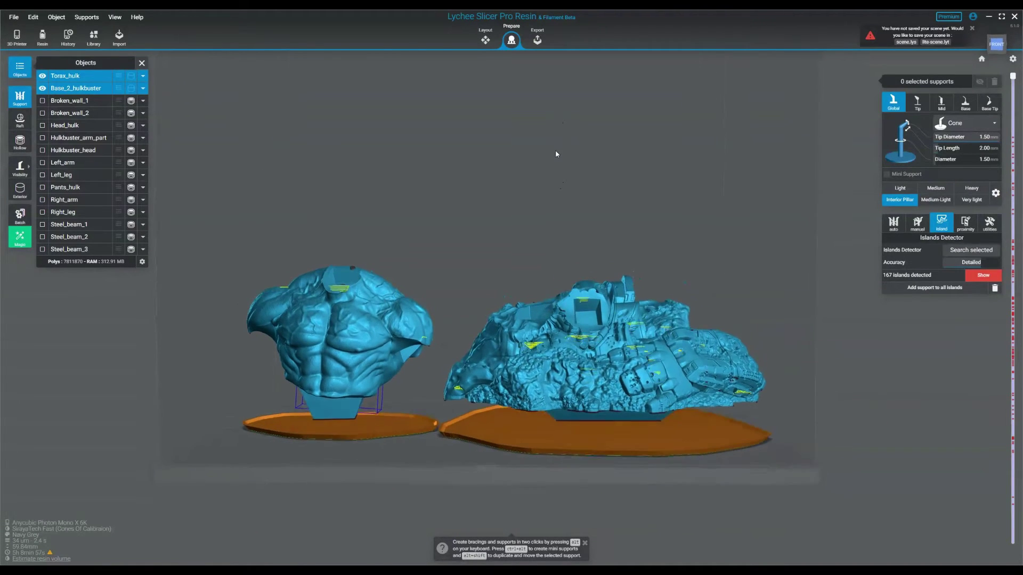
# - Reverse the layer cut to show the upper portion and examine the islands inside both models from below, down to 24 mm
pyautogui.moveTo(1014, 80)
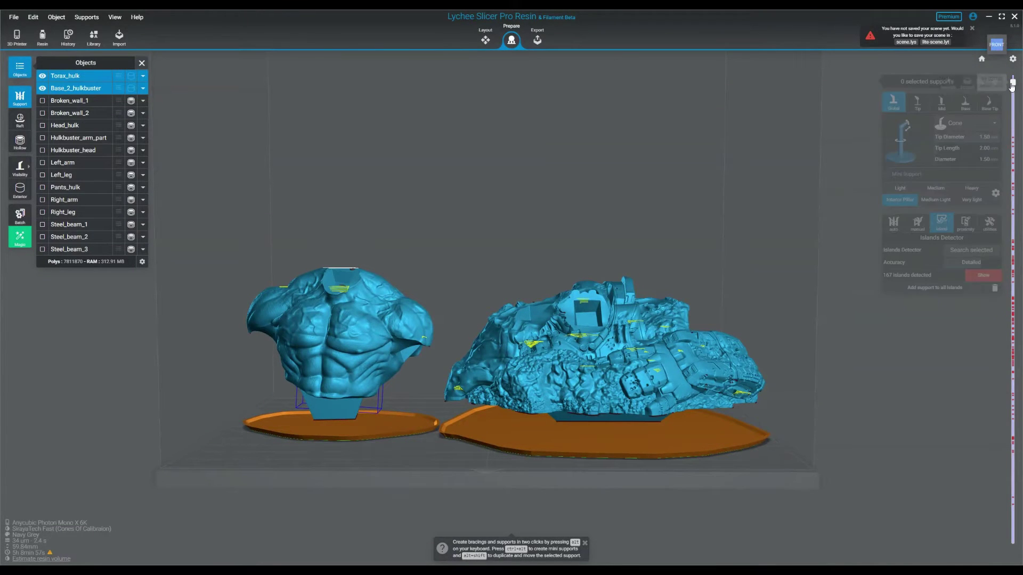
pyautogui.click(969, 81)
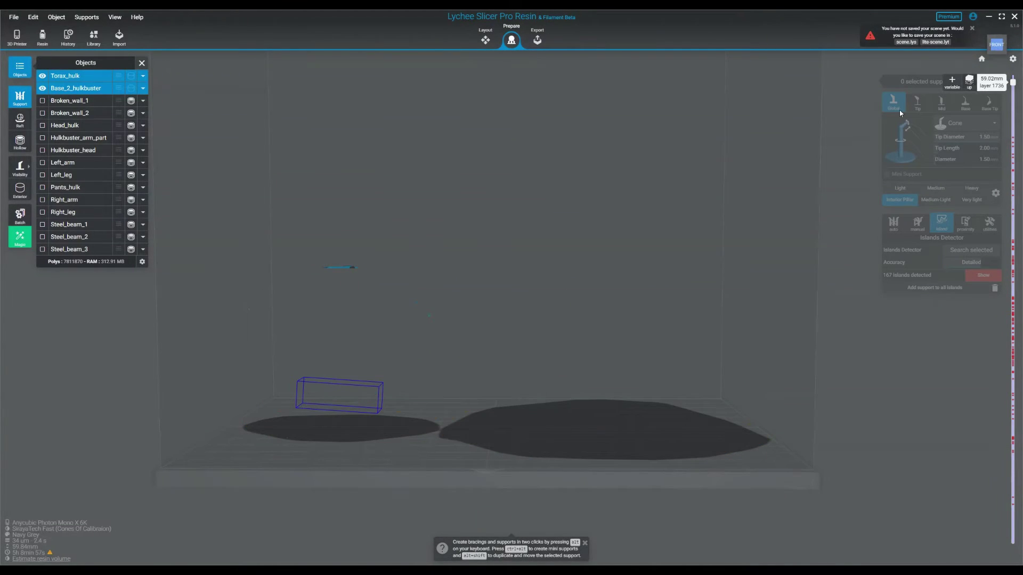
pyautogui.moveTo(1007, 92); pyautogui.dragTo(1013, 293)
pyautogui.moveTo(774, 177); pyautogui.dragTo(776, 149)
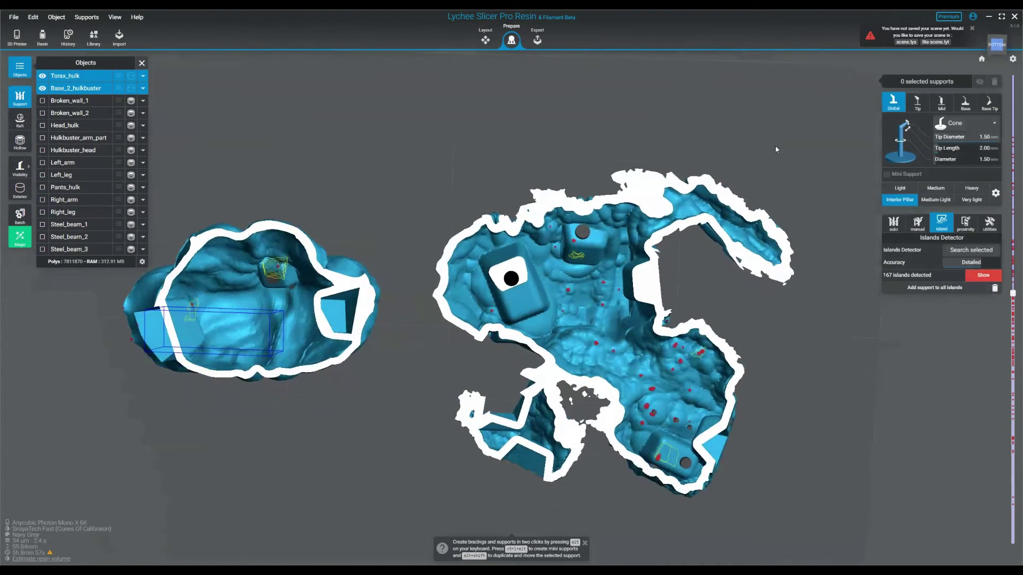
pyautogui.moveTo(1014, 293); pyautogui.dragTo(1013, 357)
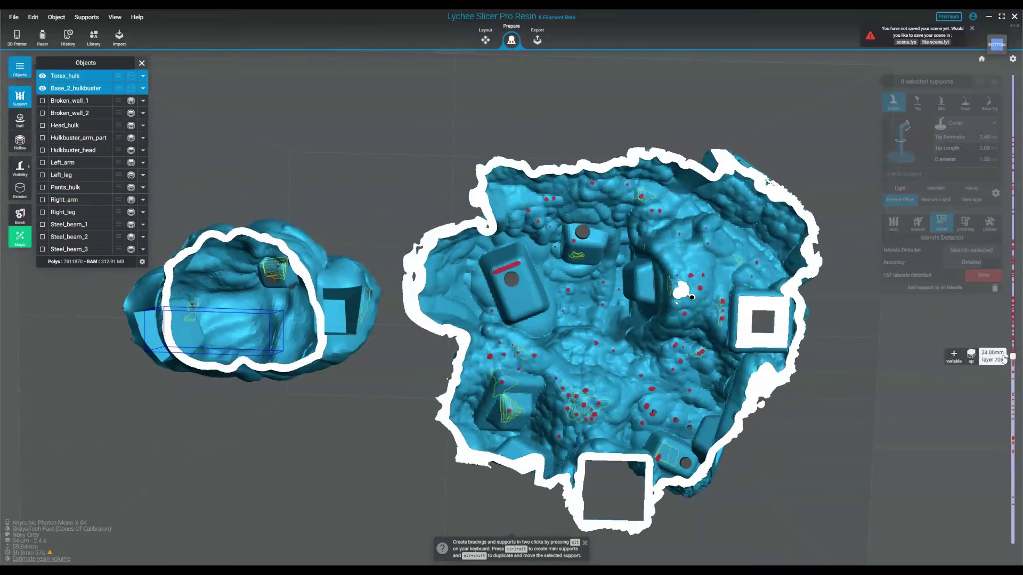
# - Place Interior Pillar supports under the corners of the large tilted socket block inside the Hulkbuster base
pyautogui.moveTo(824, 159); pyautogui.dragTo(824, 181)
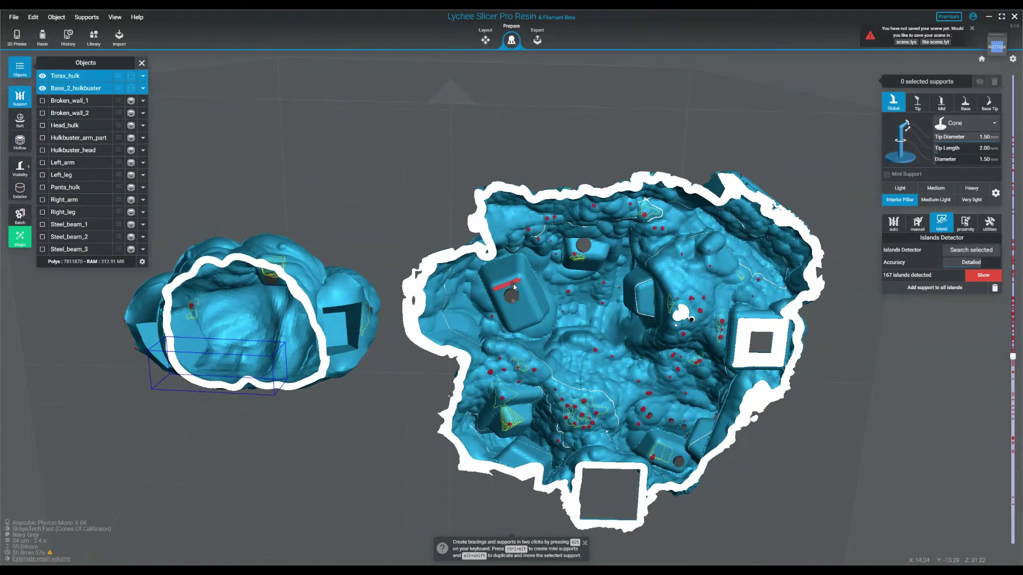
pyautogui.moveTo(542, 288); pyautogui.dragTo(323, 366)
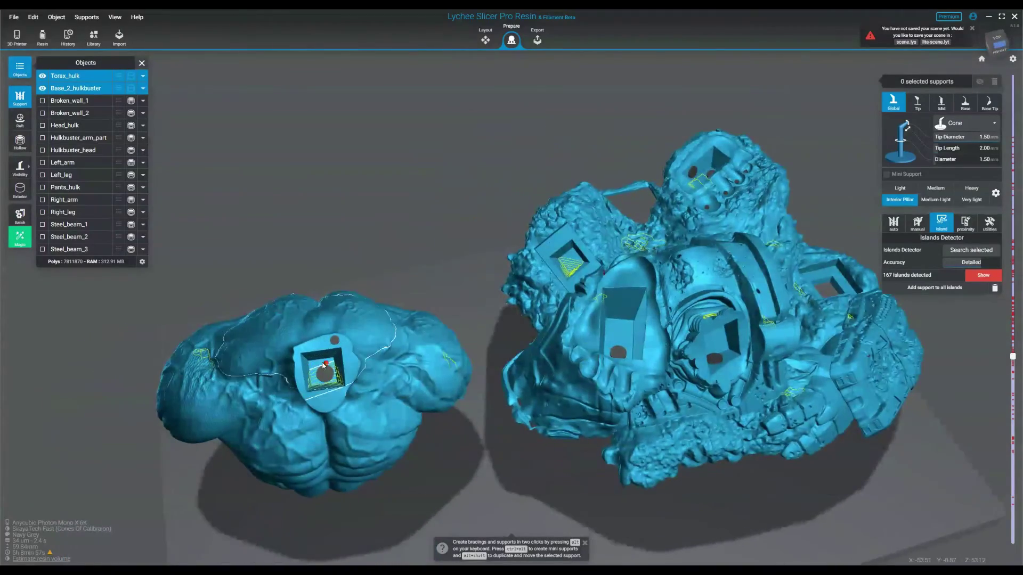
pyautogui.moveTo(558, 292); pyautogui.dragTo(628, 141)
pyautogui.scroll(3, 537, 285)
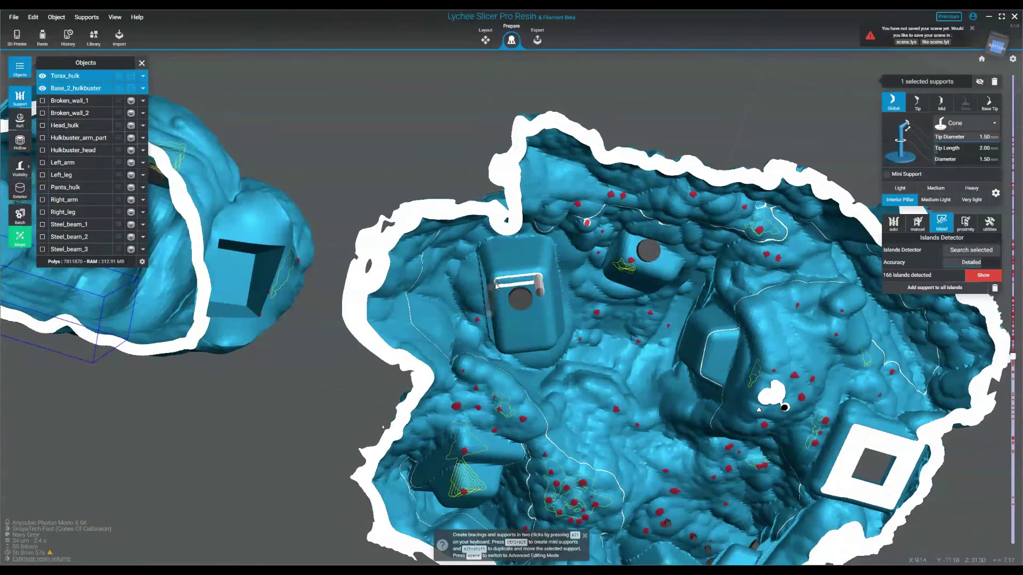
pyautogui.click(500, 286)
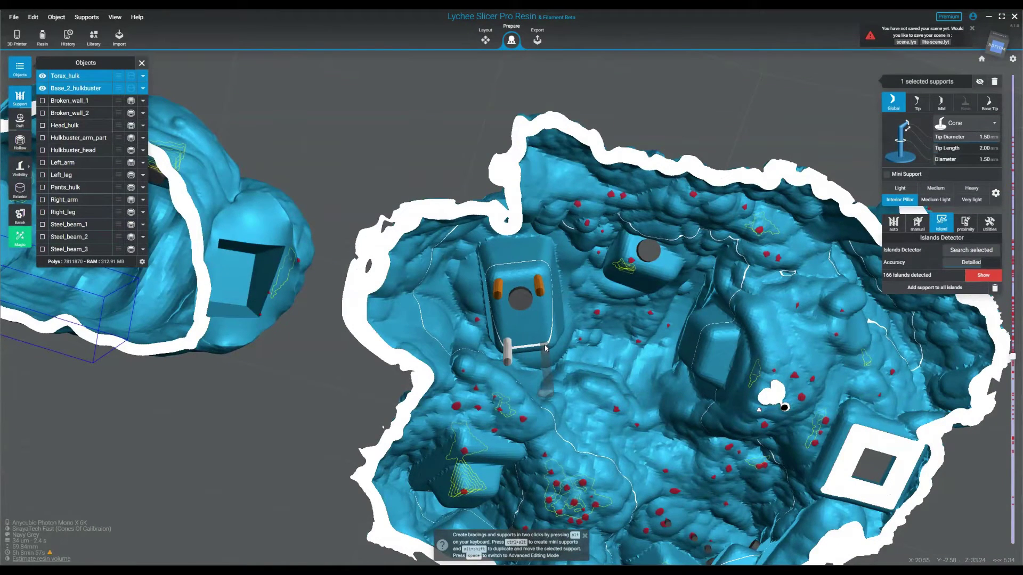
pyautogui.click(544, 348)
pyautogui.moveTo(544, 348); pyautogui.dragTo(506, 393)
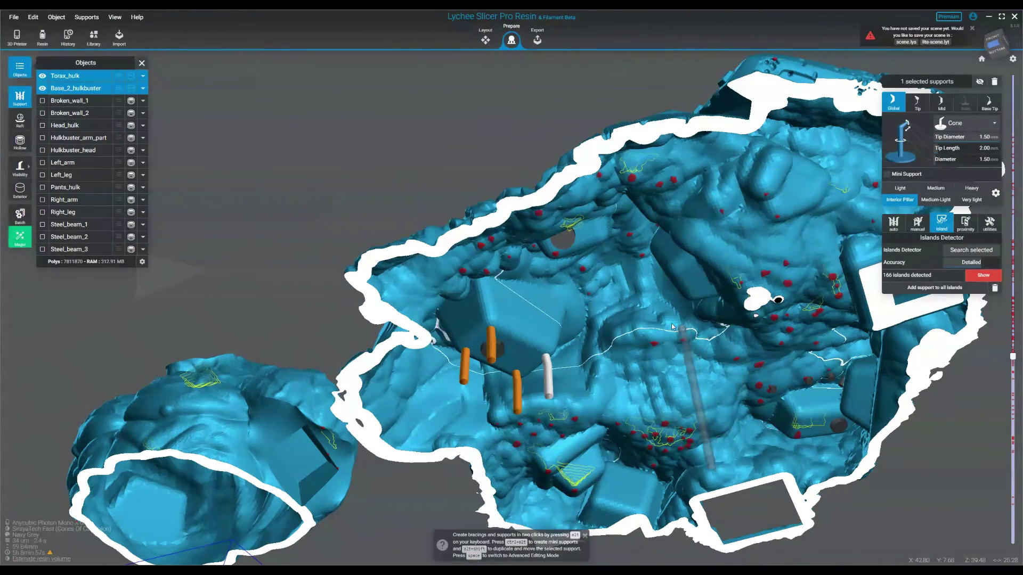
# - Add two interior pillar supports under the lower edge of the small socket block at the back of the base cavity
pyautogui.moveTo(673, 325); pyautogui.dragTo(583, 336)
pyautogui.click(504, 205)
pyautogui.click(550, 203)
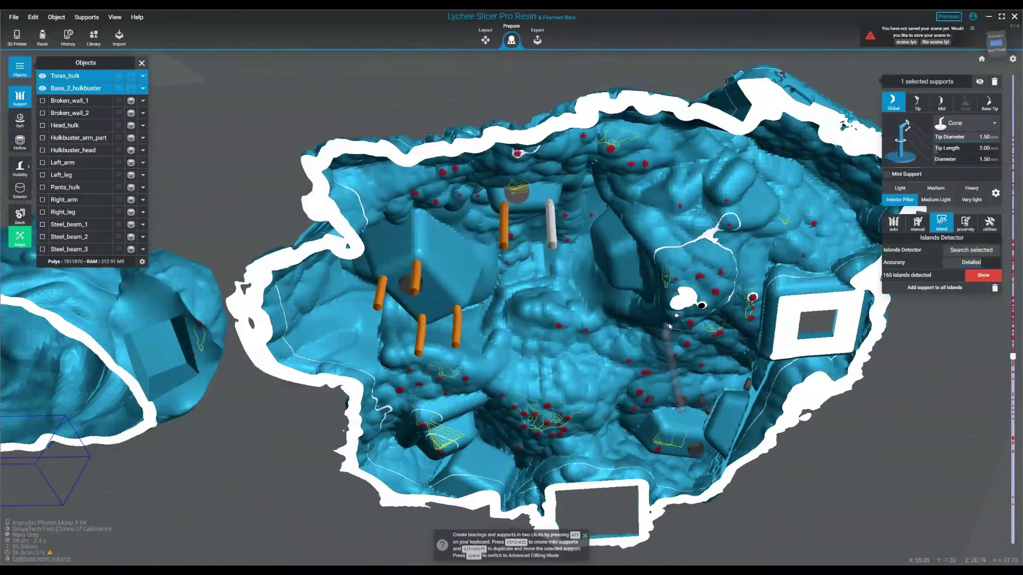
# - Support the island beside the socket block near the cavity's front edge and the dense island cluster in front of the cavity's centre
pyautogui.moveTo(676, 372); pyautogui.dragTo(569, 327, button='right')
pyautogui.scroll(2, 557, 339)
pyautogui.click(554, 345)
pyautogui.click(467, 375)
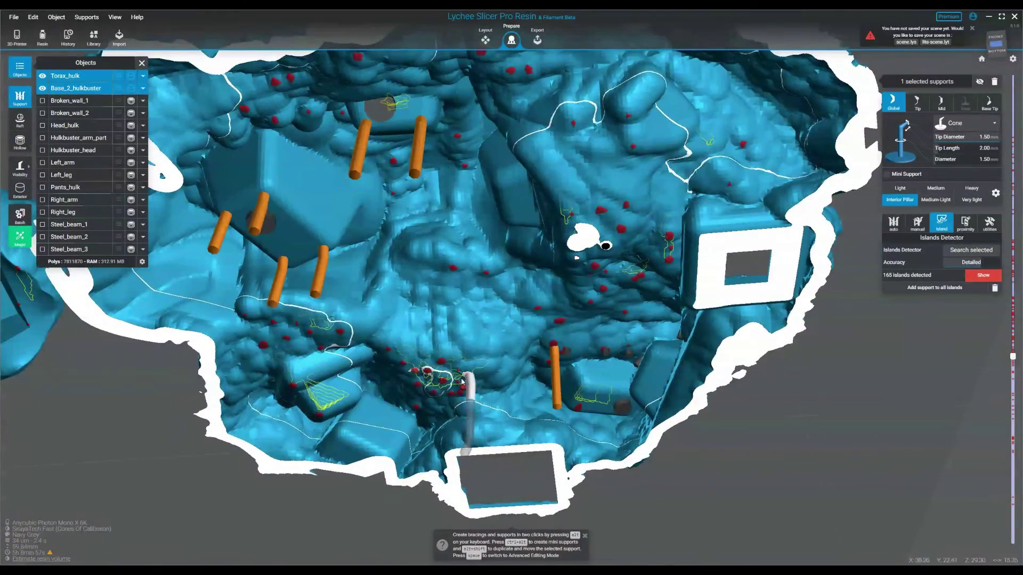
pyautogui.click(435, 380)
pyautogui.click(441, 362)
# - Support the corners of the wedge-shaped block inside the base and the islands on the rock surface directly around it
pyautogui.moveTo(388, 350); pyautogui.dragTo(496, 337, button='right')
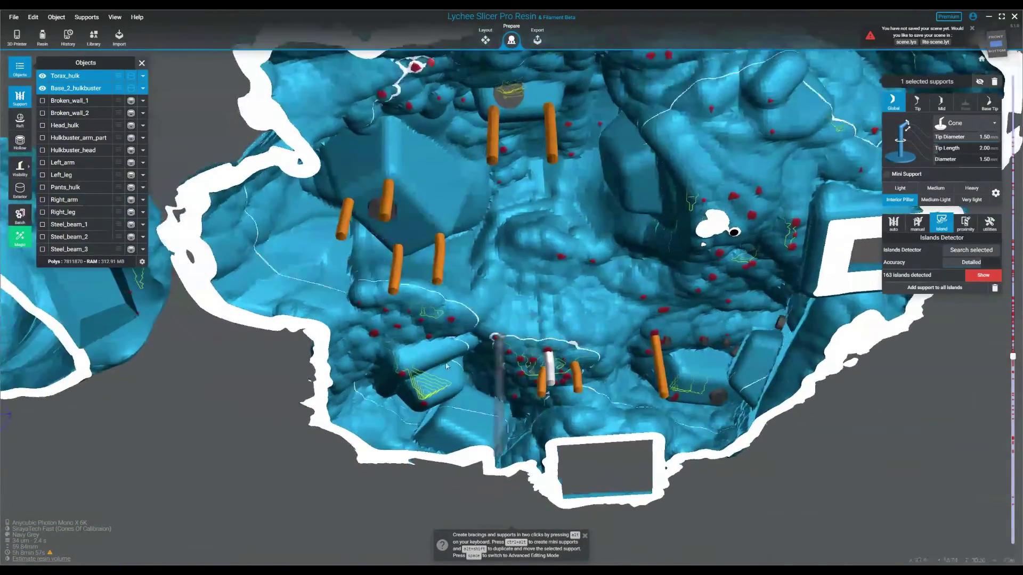
pyautogui.click(403, 374)
pyautogui.click(424, 404)
pyautogui.click(450, 322)
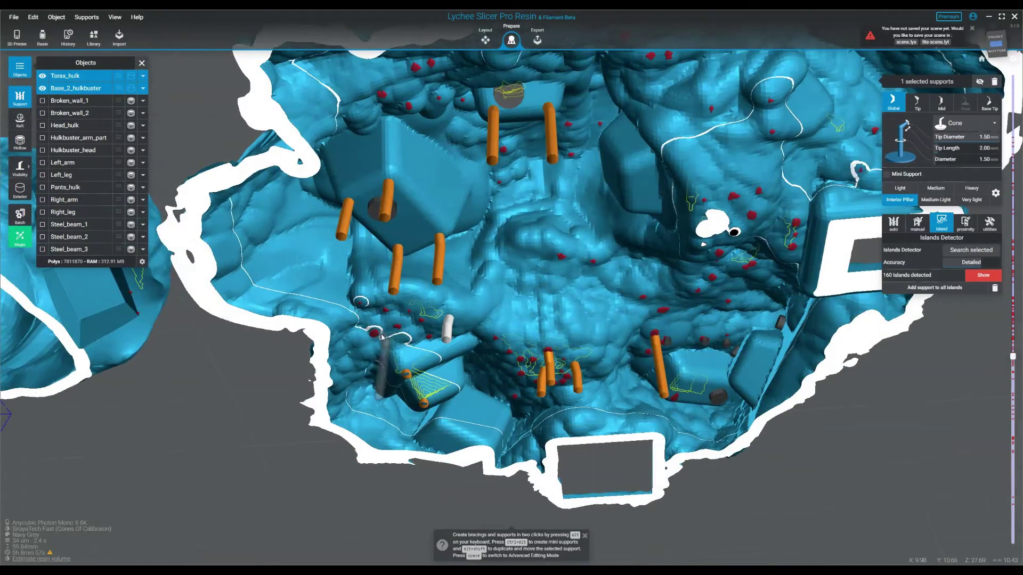
pyautogui.click(376, 334)
# - Place interior pillar supports on the islands around the small cut-through opening and under the rounded bulge behind it
pyautogui.scroll(-2, 512, 314)
pyautogui.moveTo(538, 301); pyautogui.dragTo(542, 325)
pyautogui.scroll(5, 692, 256)
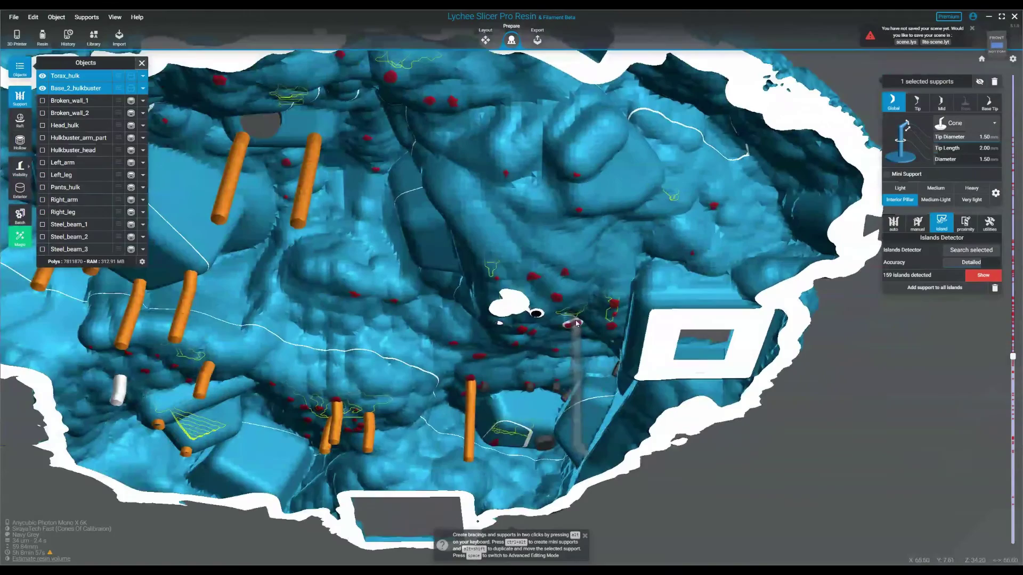
pyautogui.click(559, 299)
pyautogui.click(559, 299)
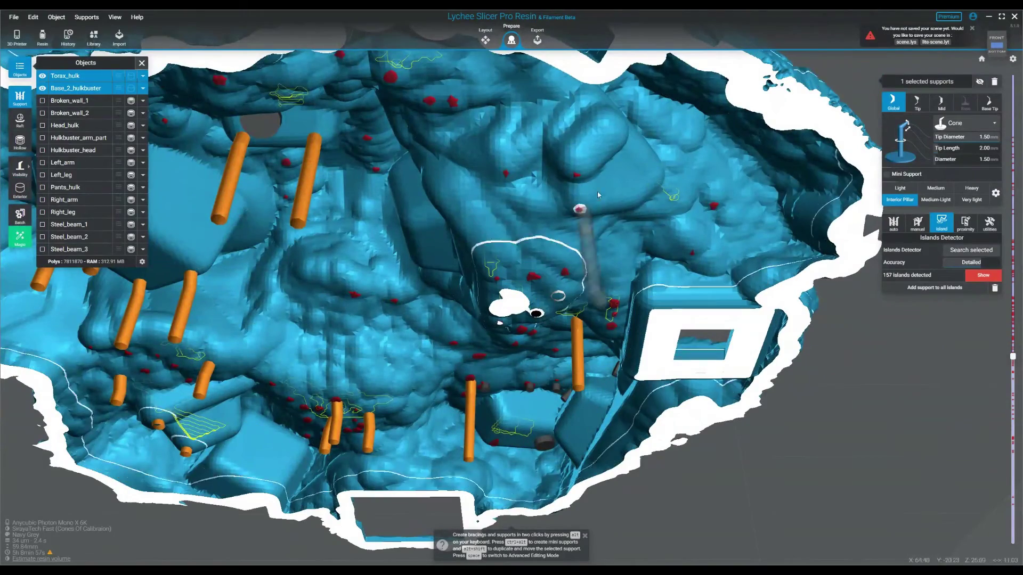
pyautogui.scroll(-3, 772, 282)
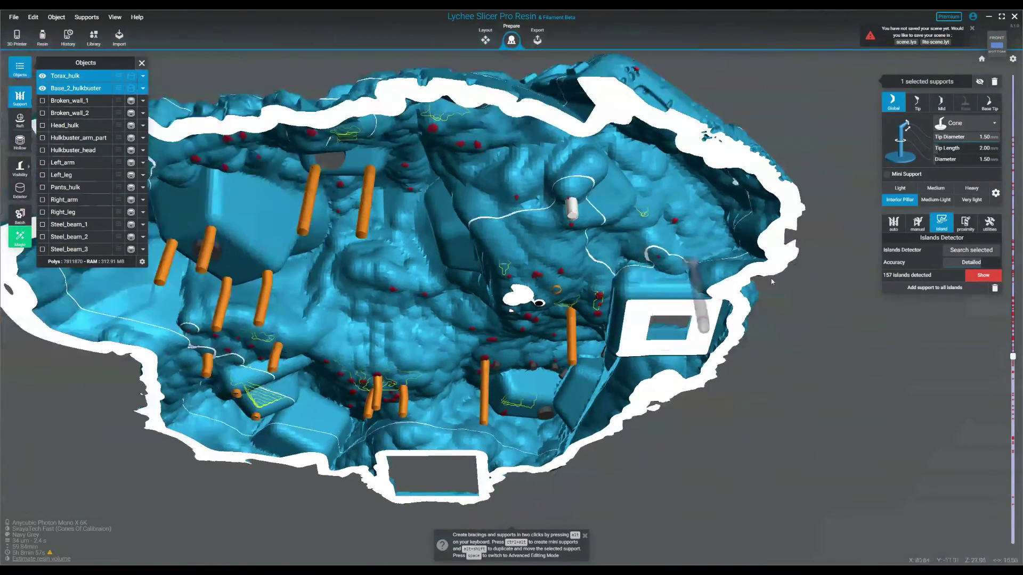
# - Lower the layer cut and support the corners around the drain hole of the stepped square socket block in the base
pyautogui.moveTo(1014, 358); pyautogui.dragTo(1013, 405)
pyautogui.moveTo(783, 376); pyautogui.dragTo(822, 365, button='right')
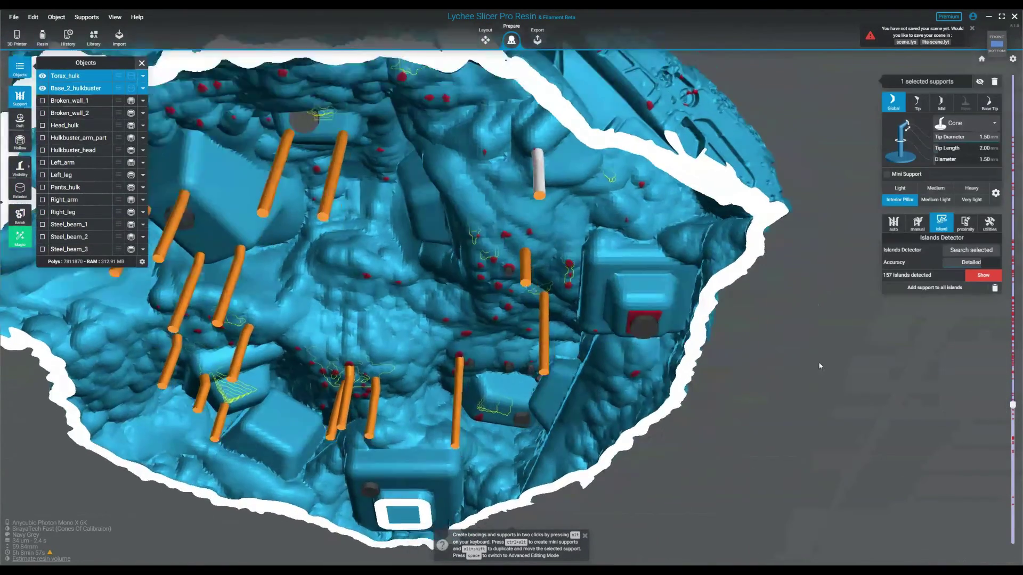
pyautogui.scroll(3, 822, 366)
pyautogui.click(608, 296)
pyautogui.moveTo(608, 296); pyautogui.dragTo(566, 202, button='right')
pyautogui.click(565, 199)
pyautogui.click(613, 199)
# - Support the group of neighbouring islands next to the stepped square socket block and the rock surface near the cavity's centre
pyautogui.moveTo(415, 240); pyautogui.dragTo(579, 235, button='middle')
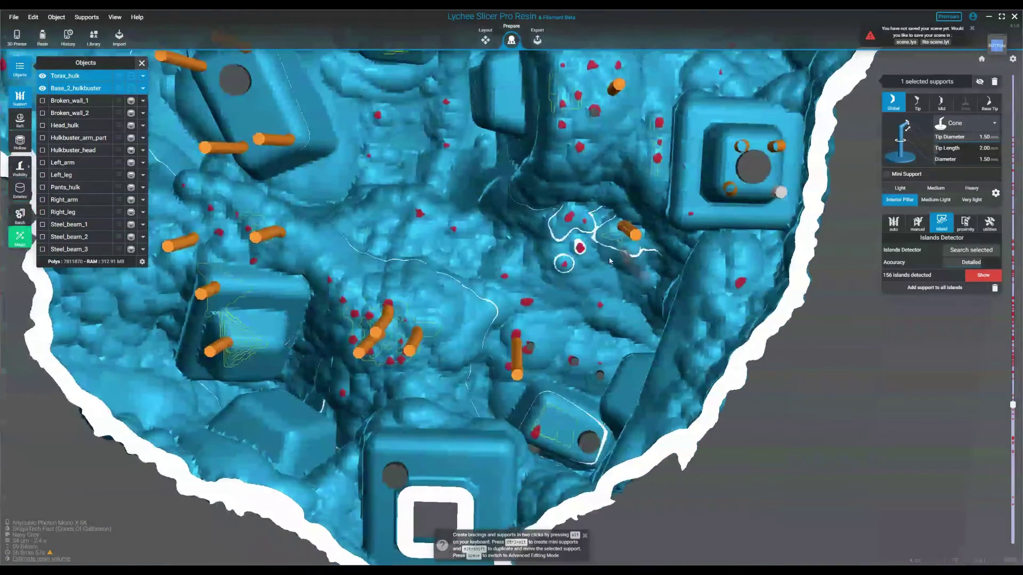
pyautogui.click(565, 264)
pyautogui.click(581, 249)
pyautogui.click(569, 217)
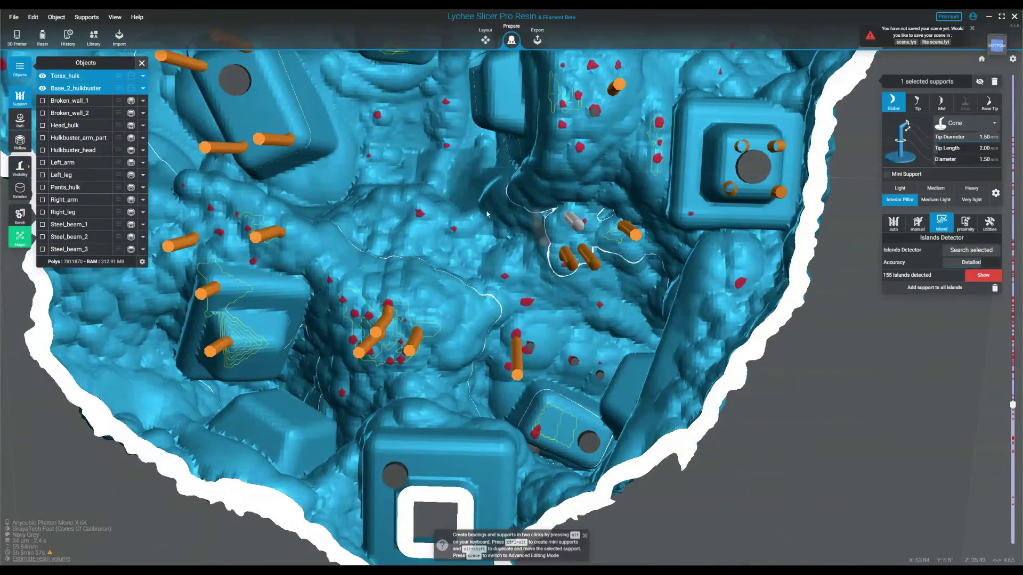
pyautogui.moveTo(453, 246); pyautogui.dragTo(583, 286, button='middle')
pyautogui.click(478, 341)
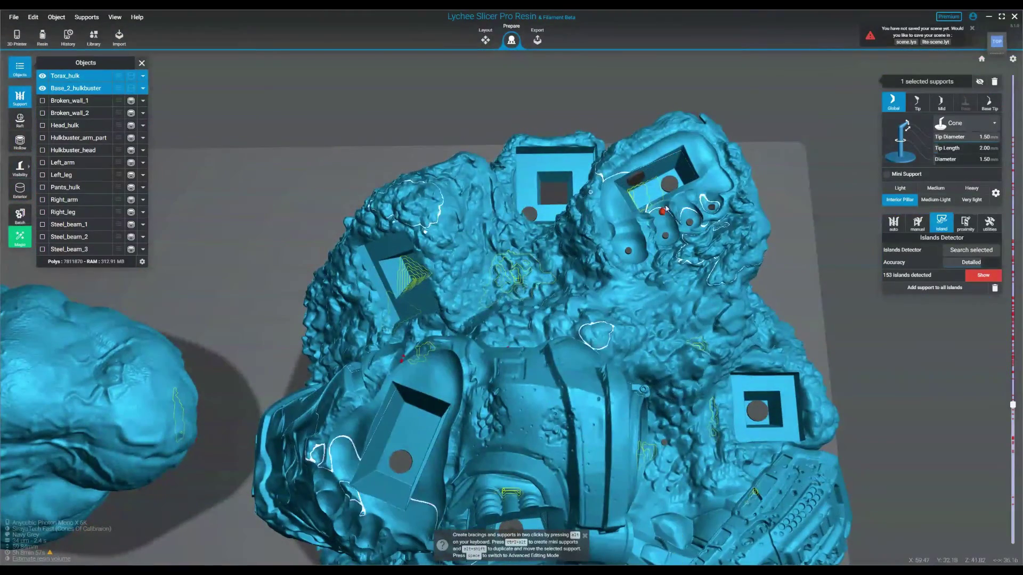
# - Add more interior pillar supports on the remaining red islands in the rocky area beside the stepped square socket block
pyautogui.moveTo(530, 278); pyautogui.dragTo(565, 101, button='right')
pyautogui.scroll(2, 576, 273)
pyautogui.click(577, 273)
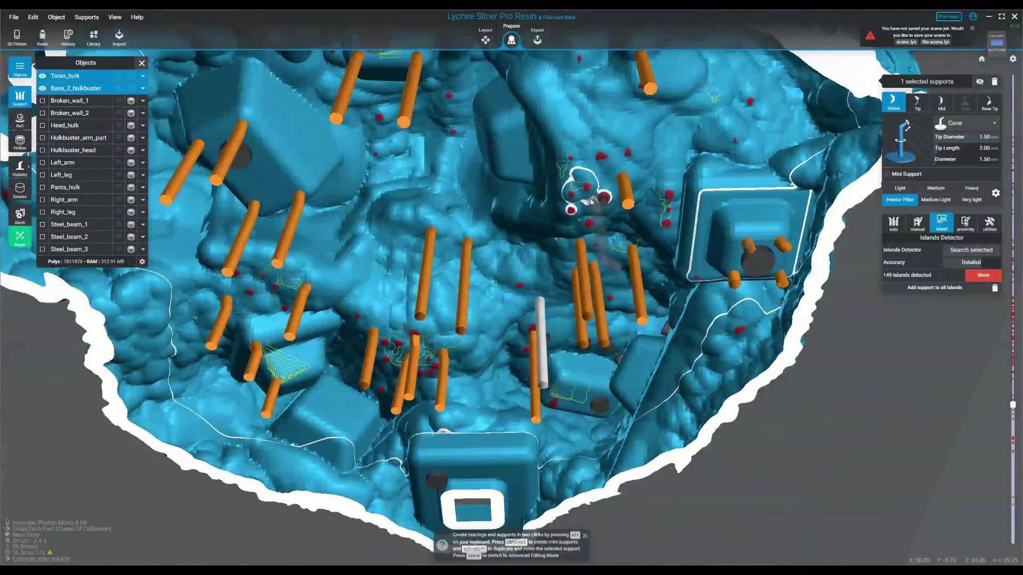
pyautogui.click(579, 195)
# - Support the underside of the narrow block in the middle of the base cavity
pyautogui.moveTo(580, 196); pyautogui.dragTo(716, 381, button='middle')
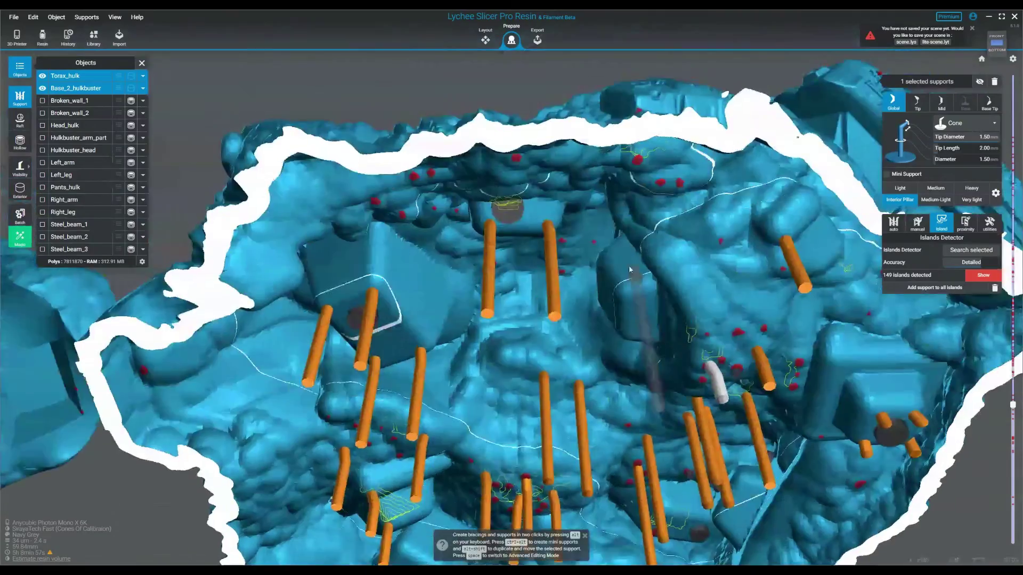
pyautogui.moveTo(717, 381); pyautogui.dragTo(711, 299, button='right')
pyautogui.moveTo(633, 100); pyautogui.dragTo(622, 195, button='middle')
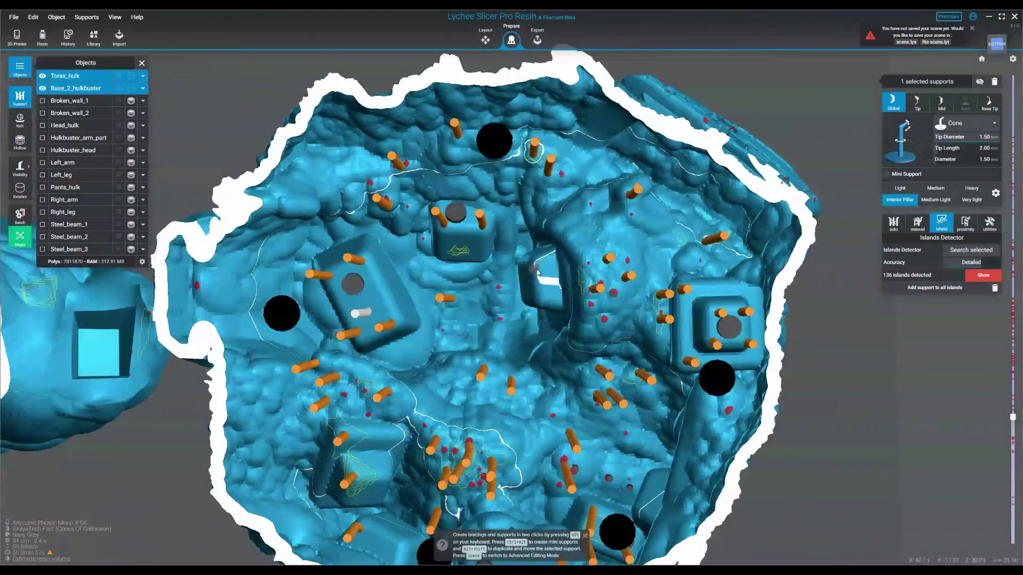
pyautogui.click(543, 298)
pyautogui.moveTo(659, 243); pyautogui.dragTo(571, 345, button='middle')
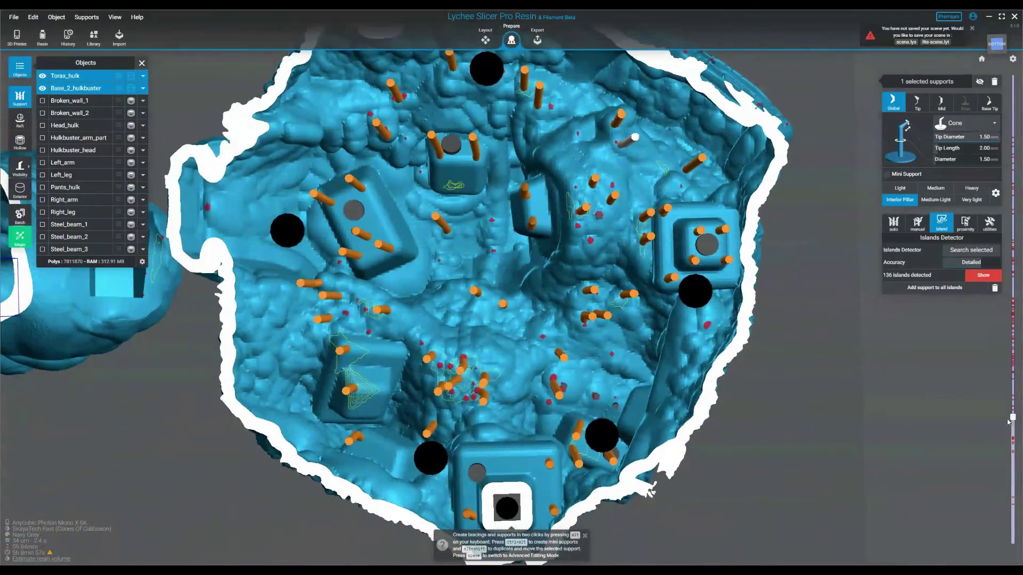
# - Raise the layer cut and place four interior pillar supports around the neck socket block inside the Hulk torso
pyautogui.moveTo(1012, 418); pyautogui.dragTo(813, 373)
pyautogui.moveTo(212, 266); pyautogui.dragTo(894, 395, button='middle')
pyautogui.scroll(3, 628, 336)
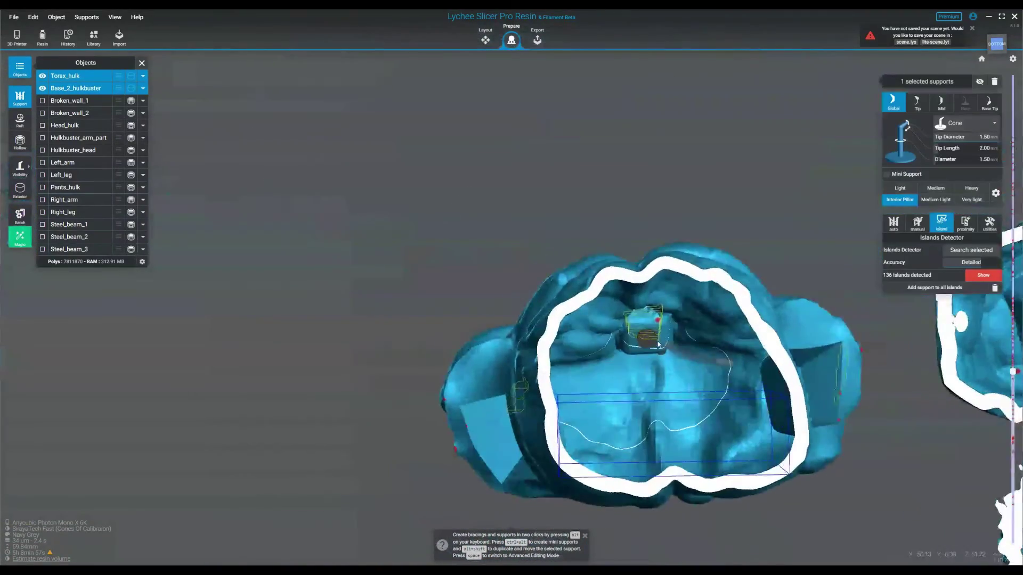
pyautogui.moveTo(682, 322); pyautogui.dragTo(592, 312, button='middle')
pyautogui.scroll(3, 592, 312)
pyautogui.click(591, 312)
pyautogui.click(555, 312)
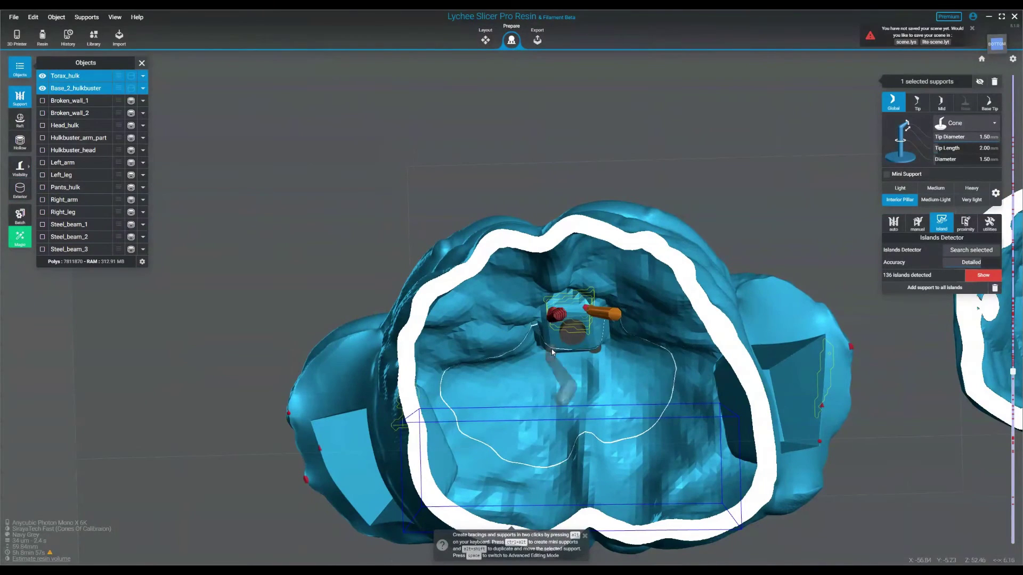
pyautogui.click(551, 350)
pyautogui.click(593, 349)
pyautogui.scroll(1, 621, 336)
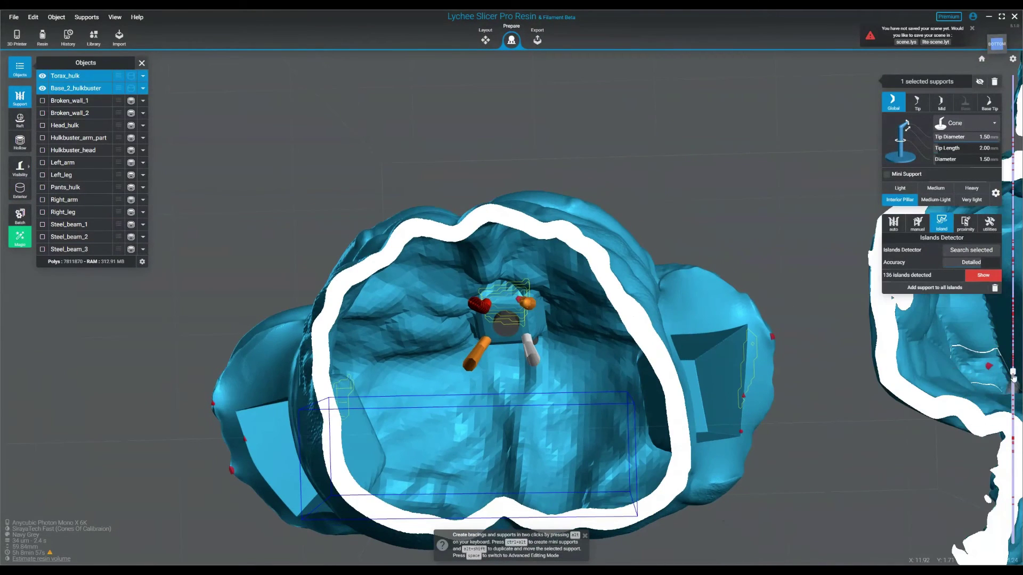
# - Move the layer cut up near the torso's shoulders and support the island inside the shoulder
pyautogui.moveTo(1013, 375); pyautogui.dragTo(845, 181)
pyautogui.moveTo(672, 196); pyautogui.dragTo(643, 219, button='right')
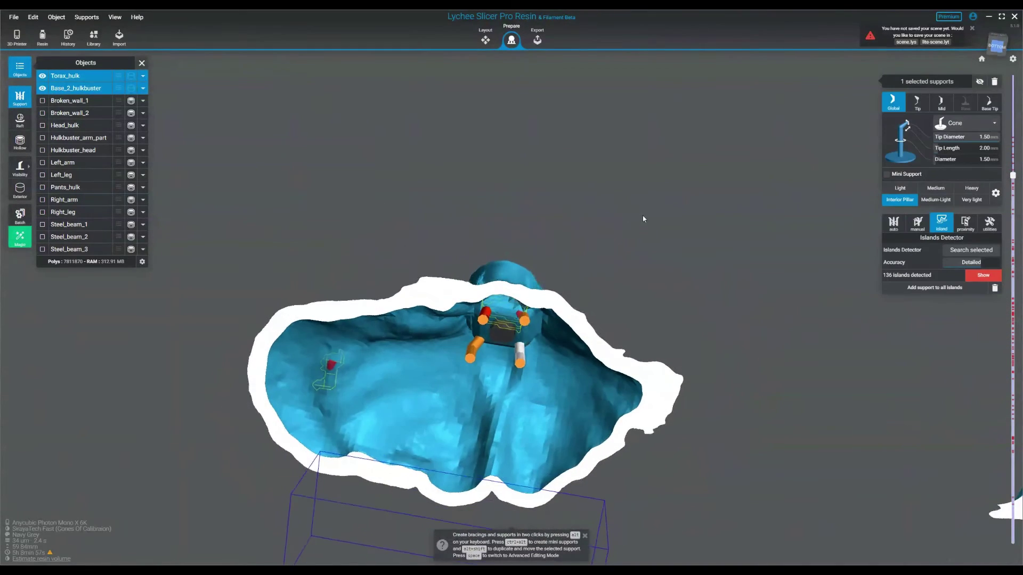
pyautogui.click(330, 366)
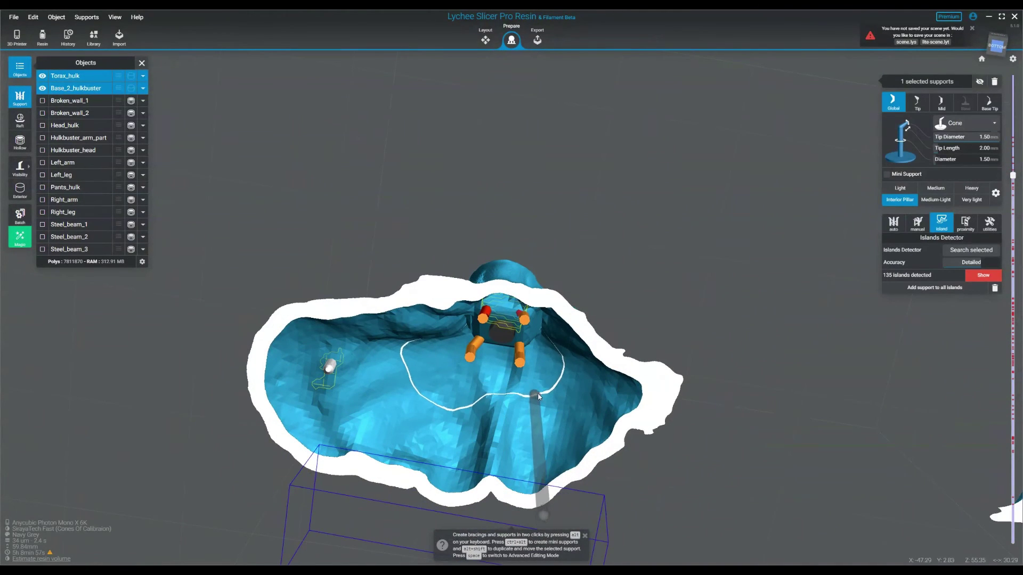
# - Place interior pillar supports on the torso's inner ceiling between the shoulder island and the neck socket
pyautogui.moveTo(454, 353); pyautogui.dragTo(679, 494, button='right')
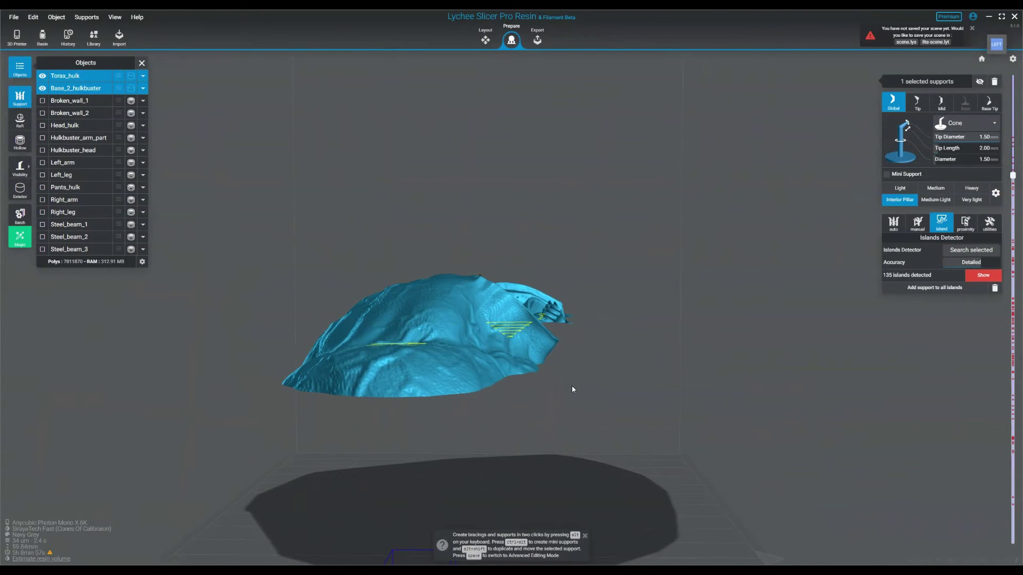
pyautogui.moveTo(573, 389); pyautogui.dragTo(580, 406, button='right')
pyautogui.moveTo(454, 286); pyautogui.dragTo(628, 368, button='right')
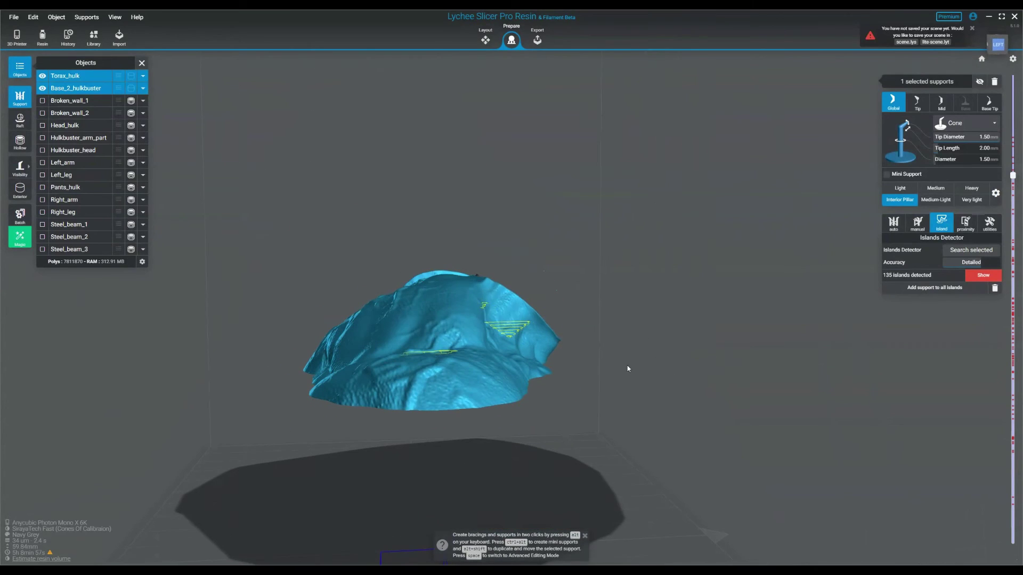
pyautogui.moveTo(606, 311); pyautogui.dragTo(679, 371, button='right')
pyautogui.moveTo(447, 292); pyautogui.dragTo(549, 196, button='right')
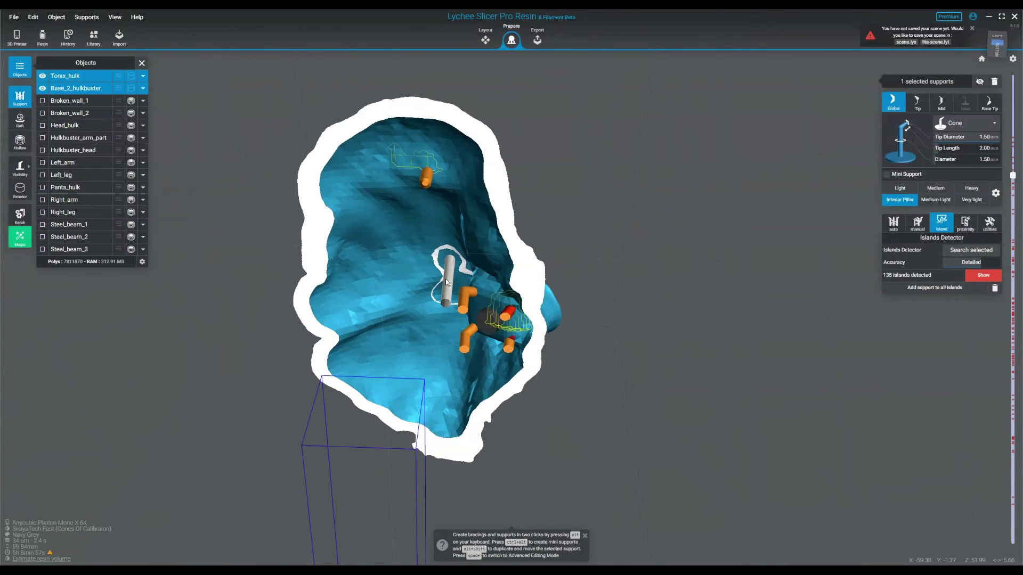
pyautogui.moveTo(453, 263); pyautogui.dragTo(440, 336)
pyautogui.click(440, 335)
# - Add another interior pillar support on the torso's inner ceiling close to the neck socket block
pyautogui.moveTo(625, 319); pyautogui.dragTo(568, 274, button='right')
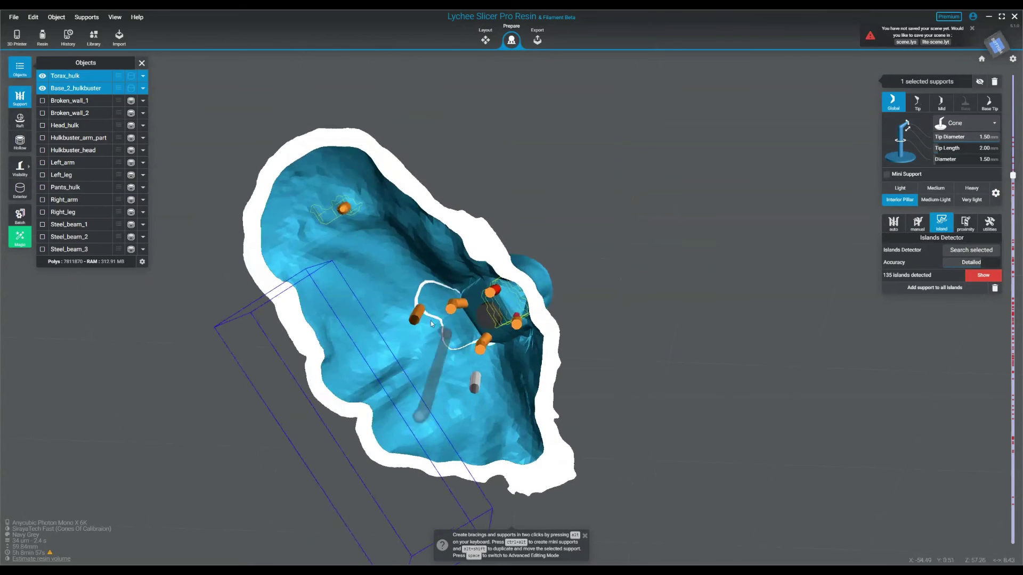
pyautogui.moveTo(429, 304); pyautogui.dragTo(421, 306)
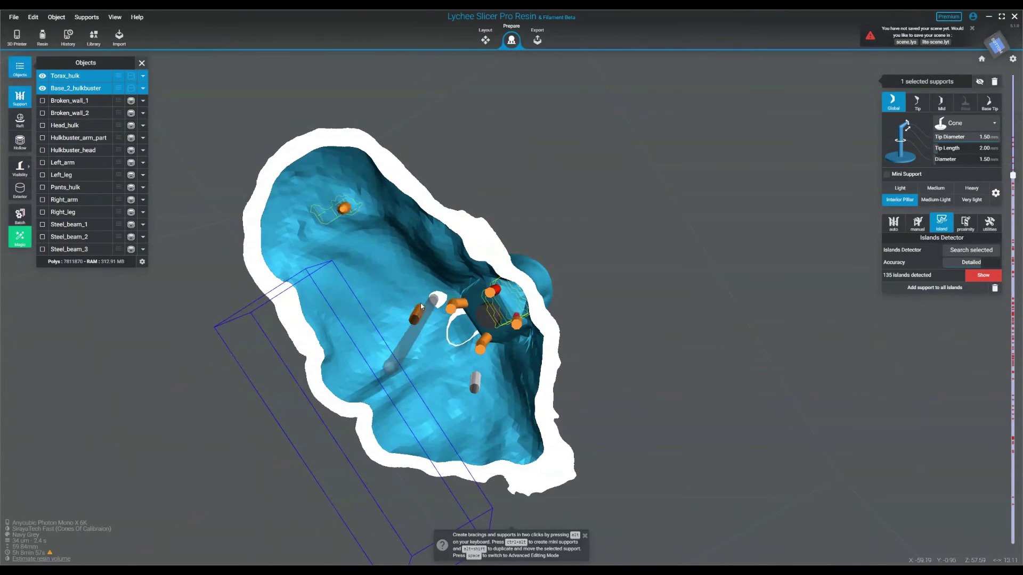
pyautogui.moveTo(620, 345); pyautogui.dragTo(579, 348, button='right')
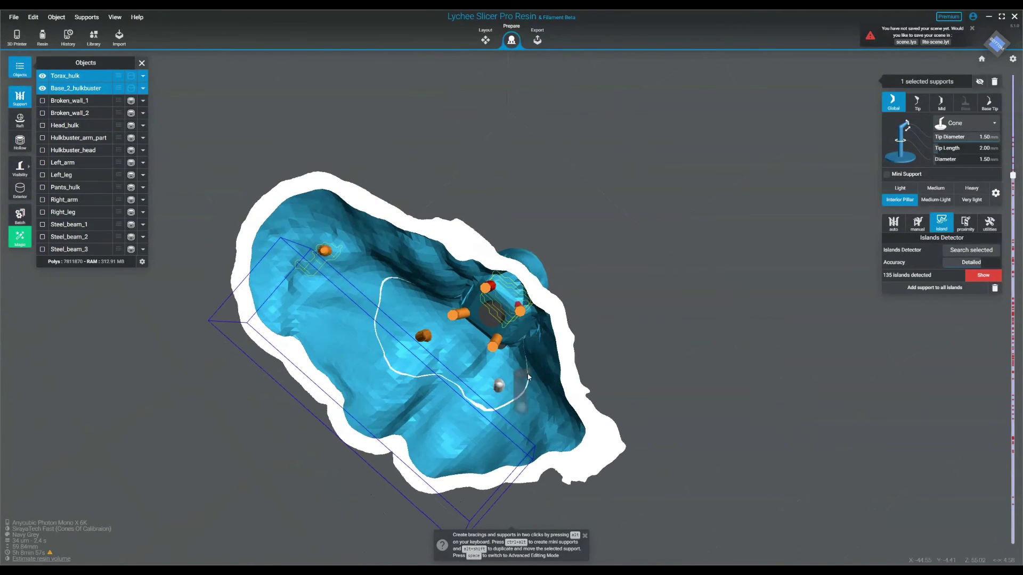
pyautogui.click(434, 310)
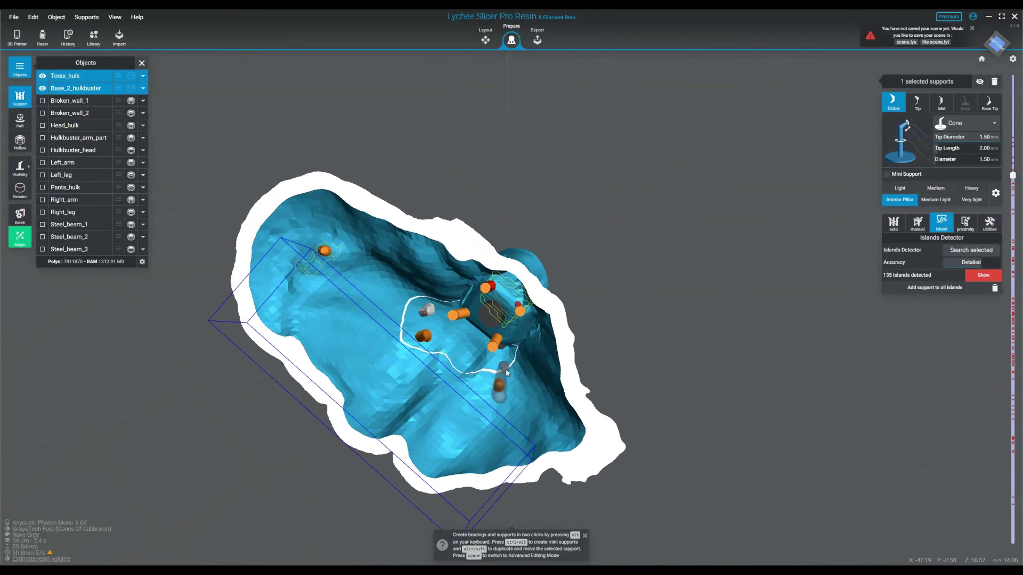
pyautogui.scroll(-4, 515, 373)
pyautogui.moveTo(661, 325); pyautogui.dragTo(695, 363, button='right')
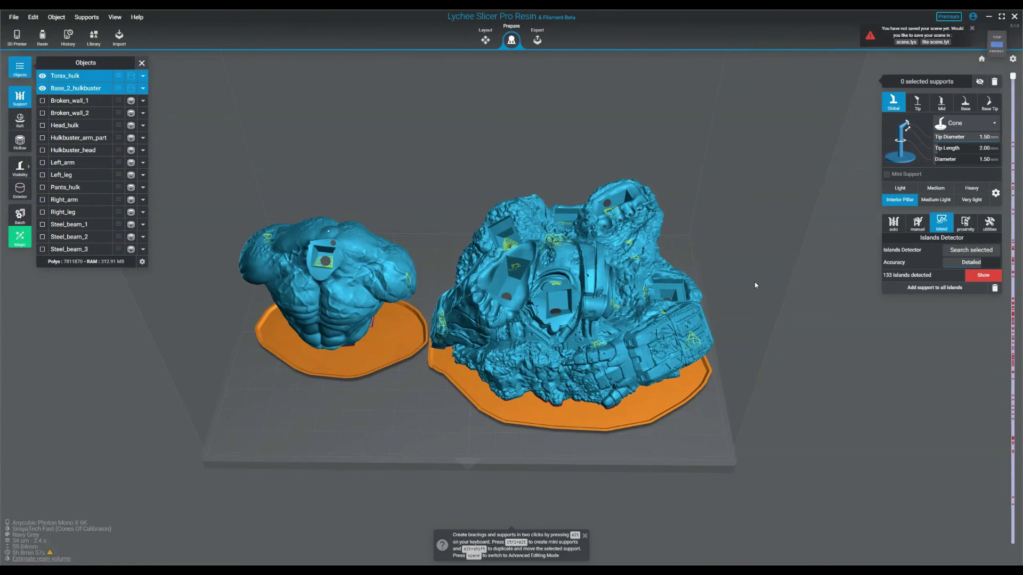